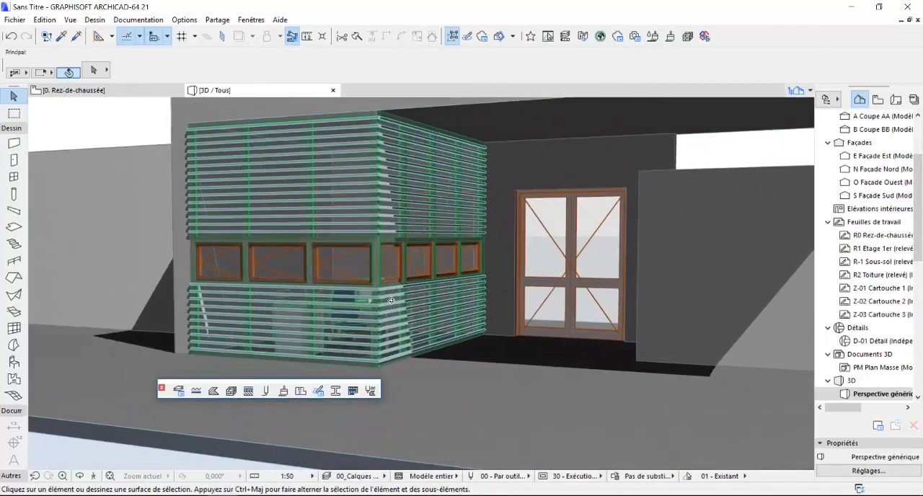
Step: Examine the finished entrance building in 3D from several angles, including its slatted window box, glazed door, roof slab and side walls
middle_click_drag(391, 300, 339, 302, "shift")
middle_click_drag(423, 300, 544, 322)
scroll(440, 309, "down", 5)
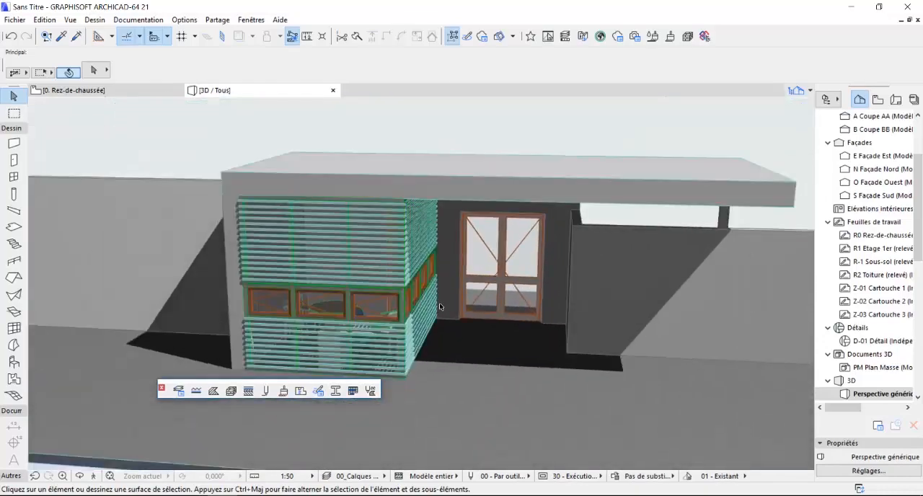
middle_click_drag(491, 298, 345, 290, "shift")
left_click_drag(346, 290, 356, 291, "shift")
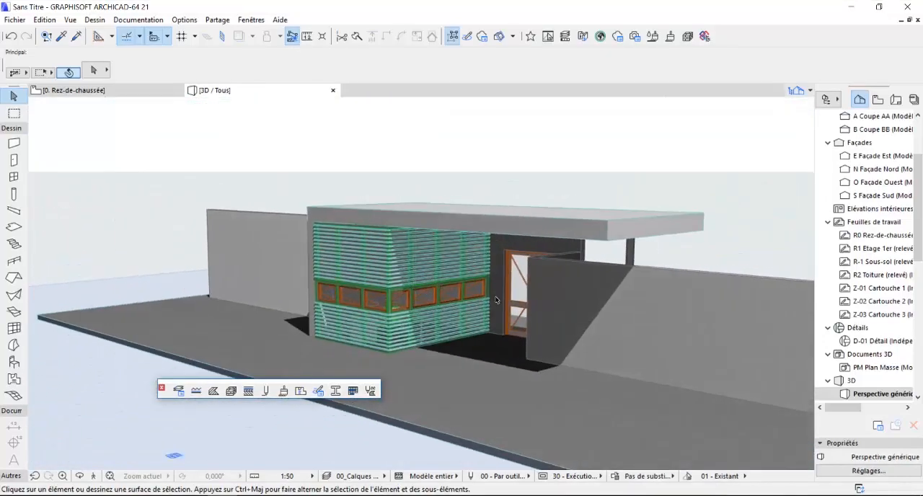
scroll(498, 294, "up", 4)
middle_click_drag(498, 295, 447, 310)
middle_click_drag(346, 313, 431, 305)
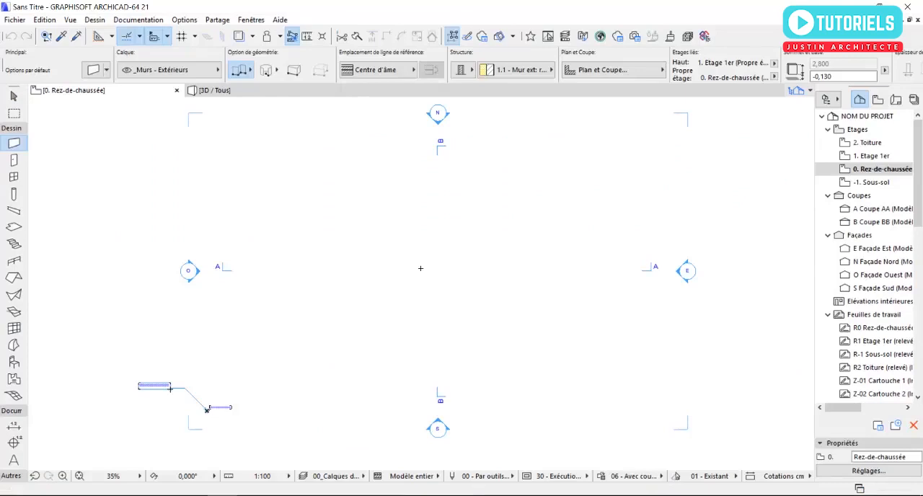
Step: Set the project's model working unit to centimetres
key("Escape")
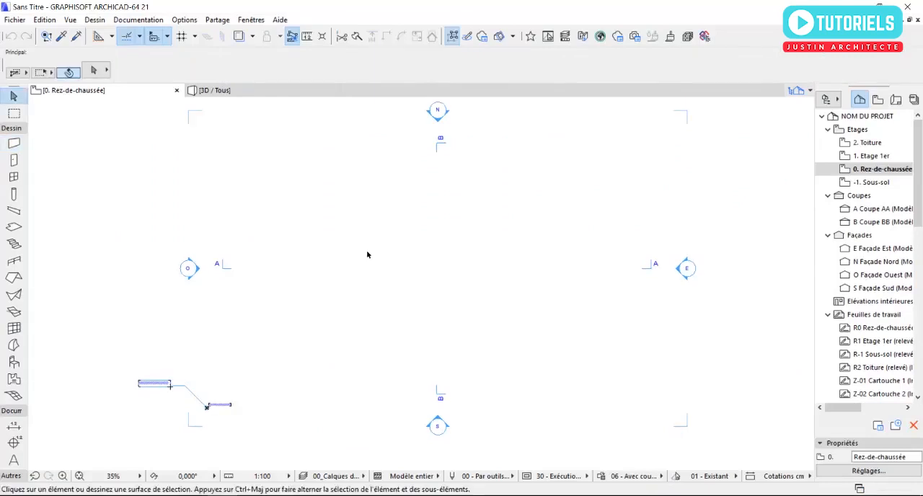
left_click(184, 20)
mouse_move(298, 168)
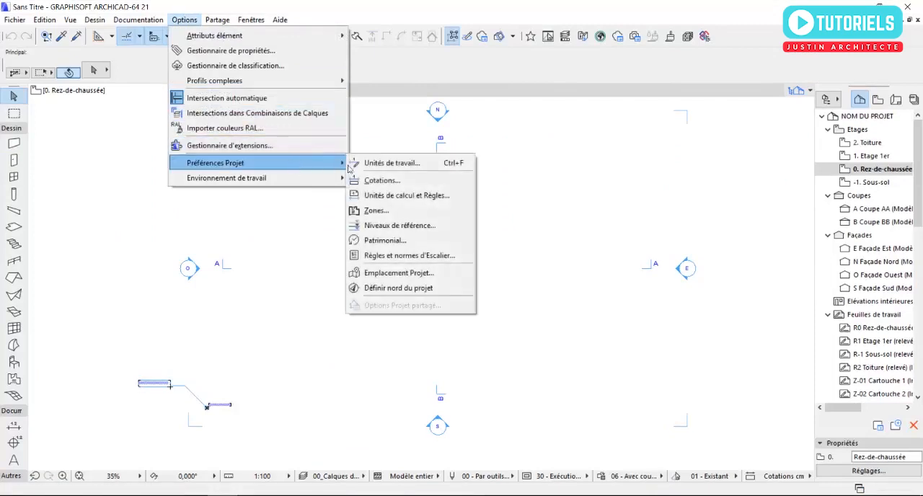
left_click(389, 163)
left_click(534, 122)
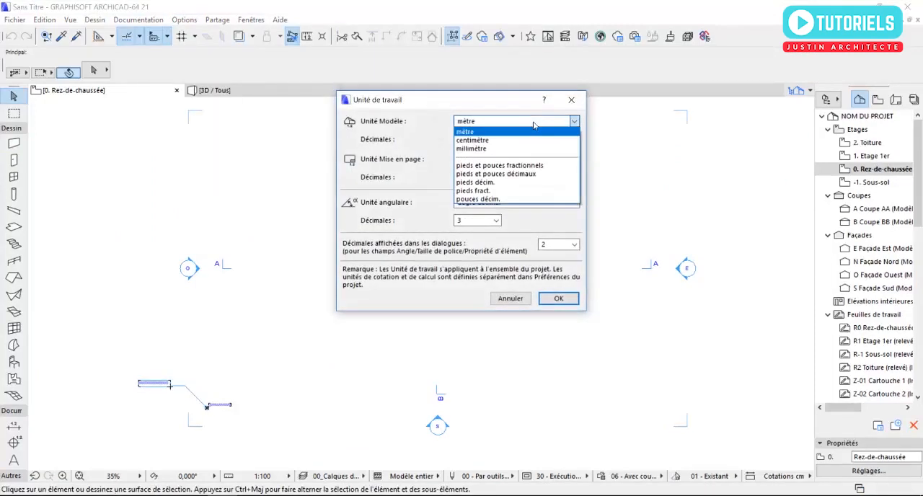
left_click(508, 144)
left_click(553, 302)
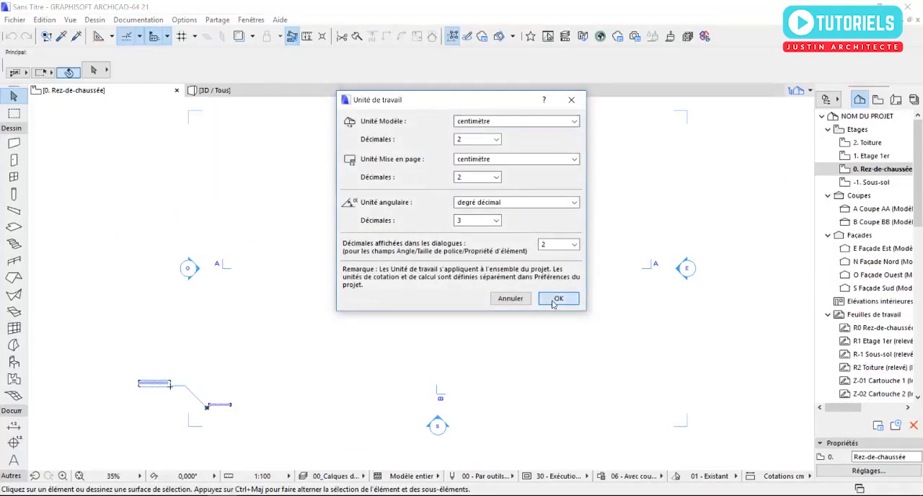
Step: Set the storey height of Rez-de-chaussée to 320 cm in the storey settings
left_click(93, 20)
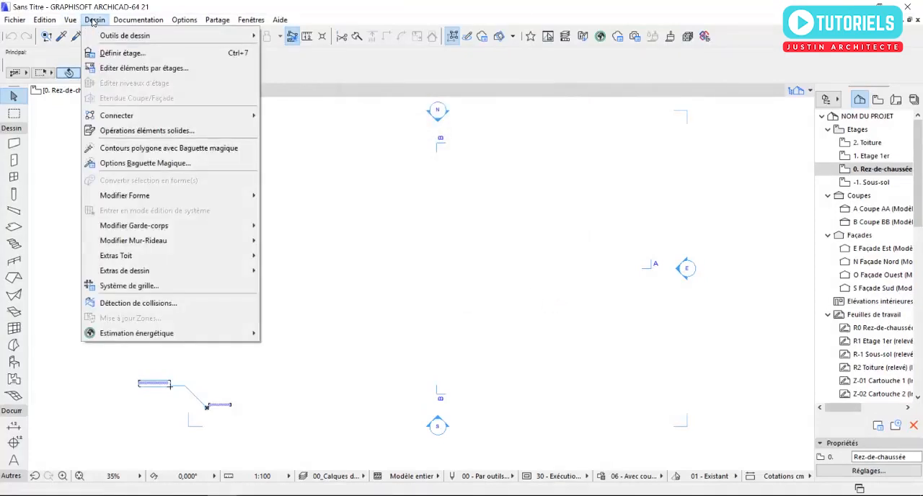
left_click(123, 53)
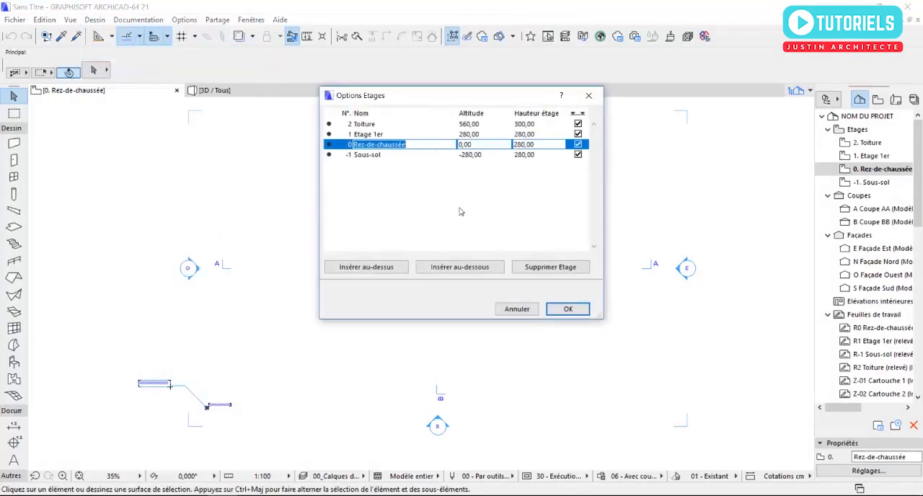
left_click(535, 146)
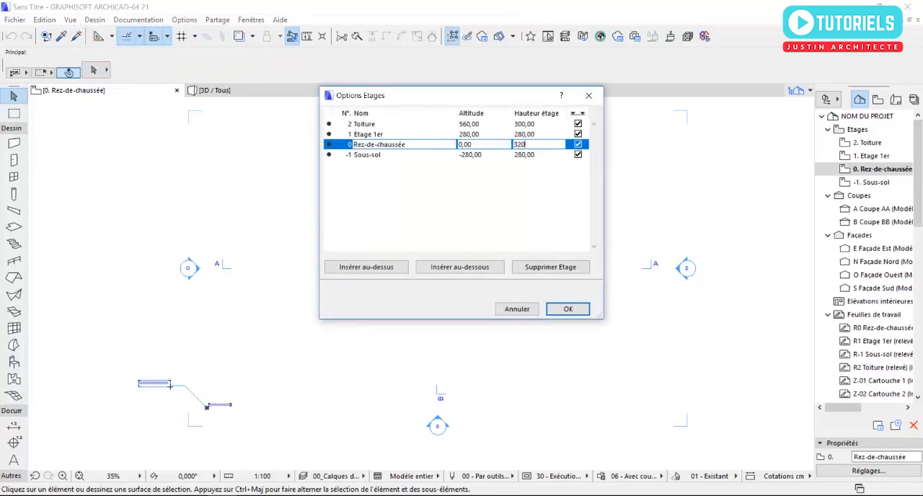
left_click(537, 137)
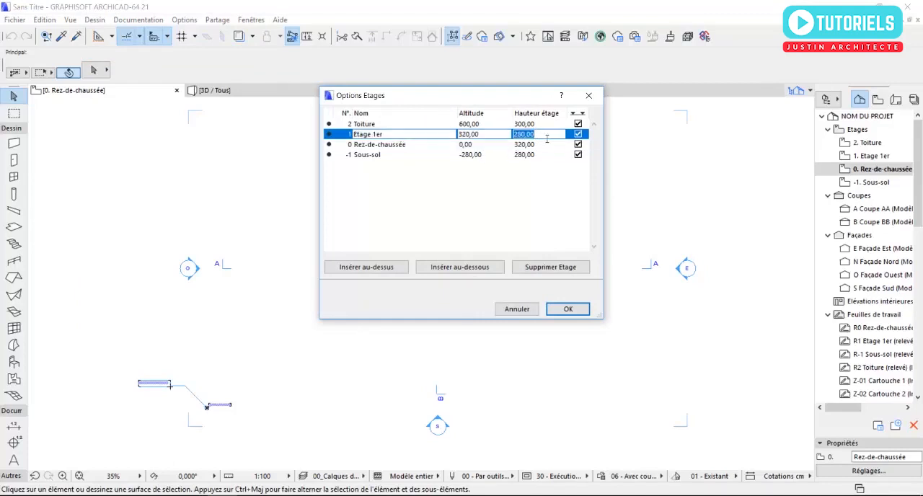
left_click(400, 146)
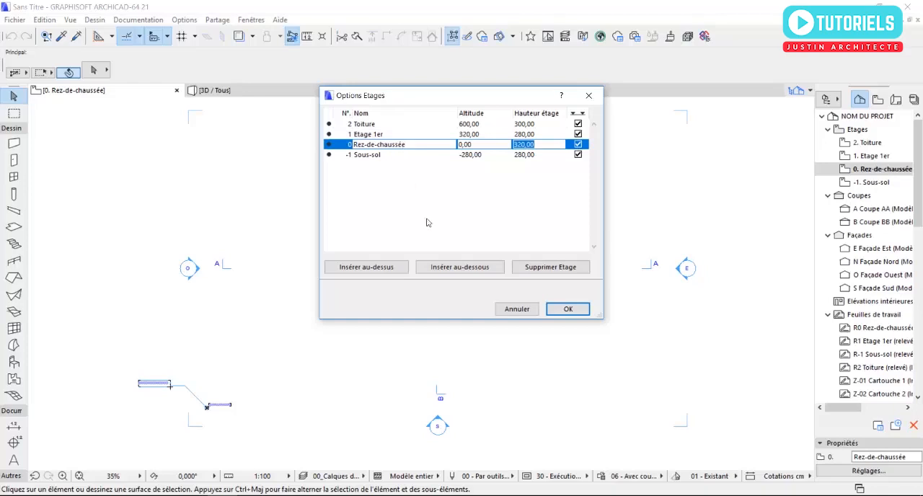
left_click(562, 308)
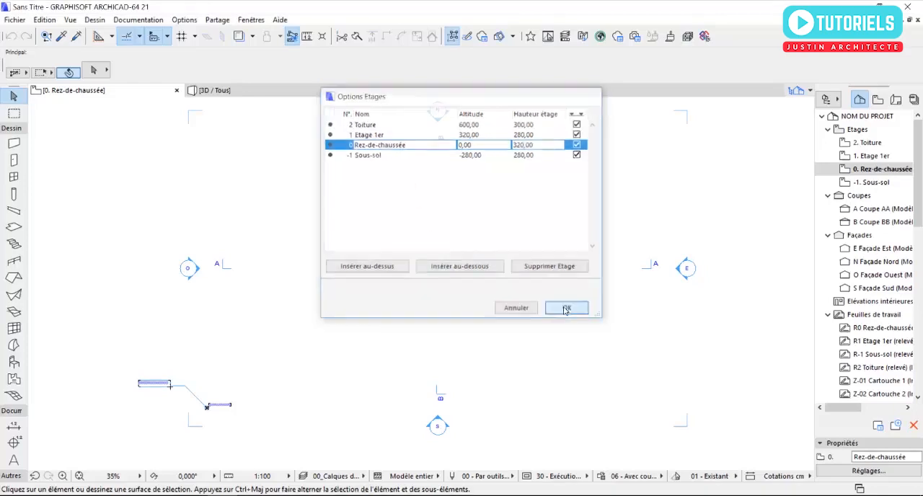
Step: Configure the default wall with its top linked to Etage 1er and both top and base offsets at 0
left_click(14, 145)
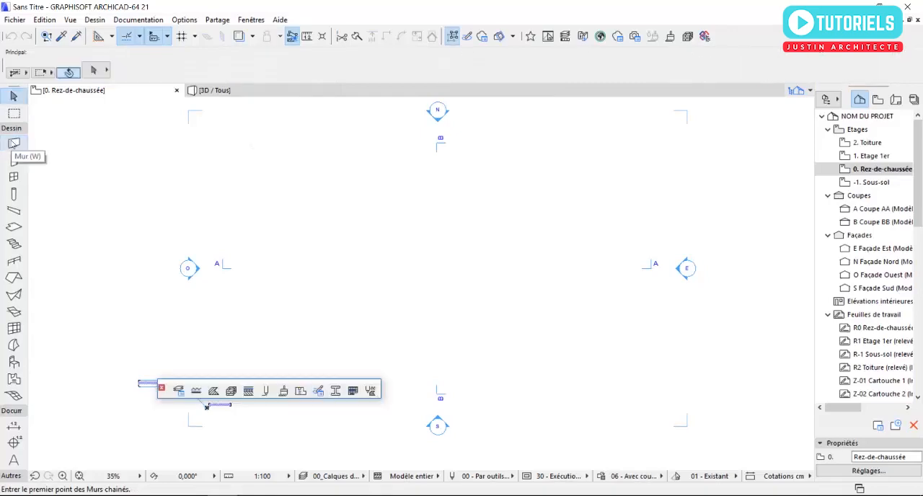
left_click(13, 145)
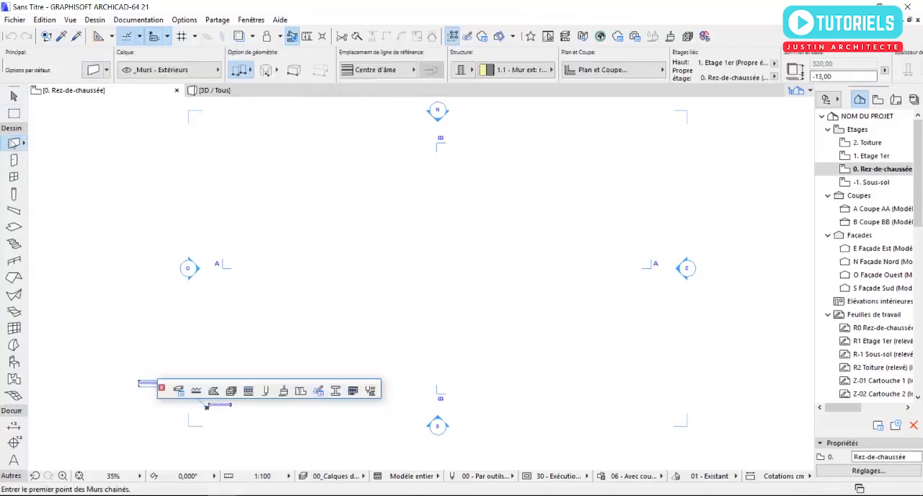
left_click(94, 71)
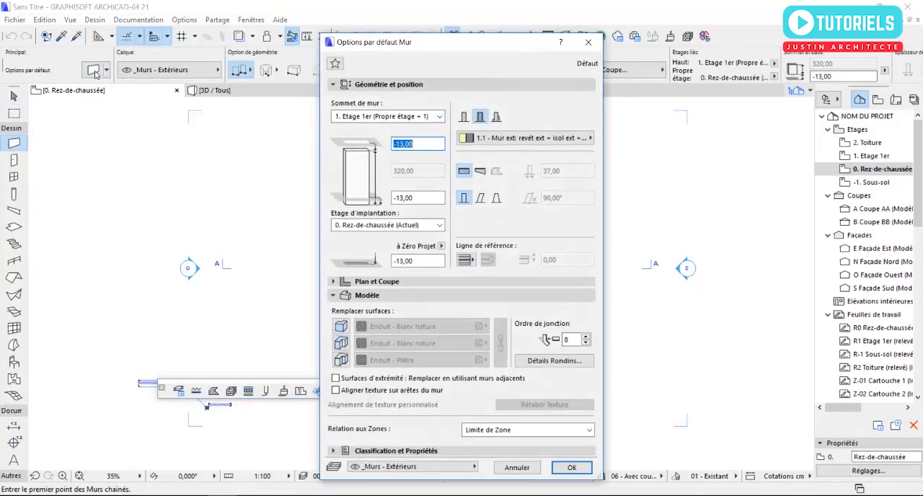
left_click(439, 117)
left_click(441, 117)
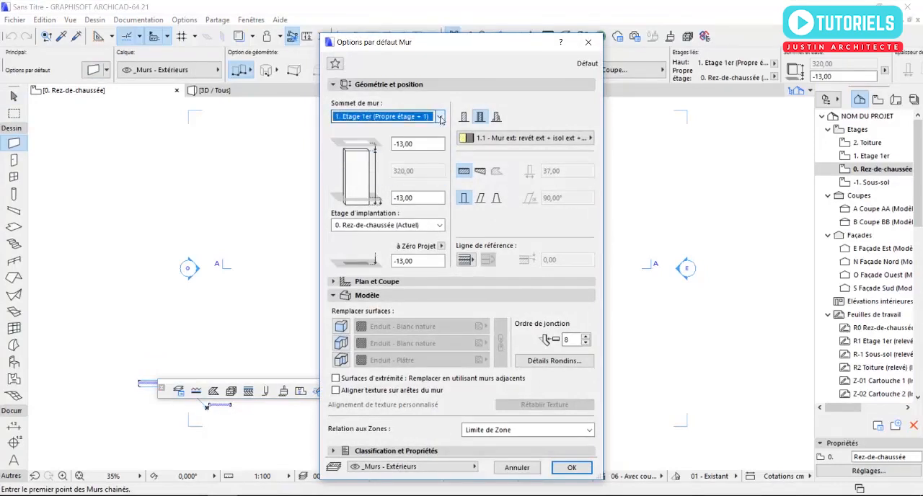
key("Tab")
key("Tab")
left_click(423, 148)
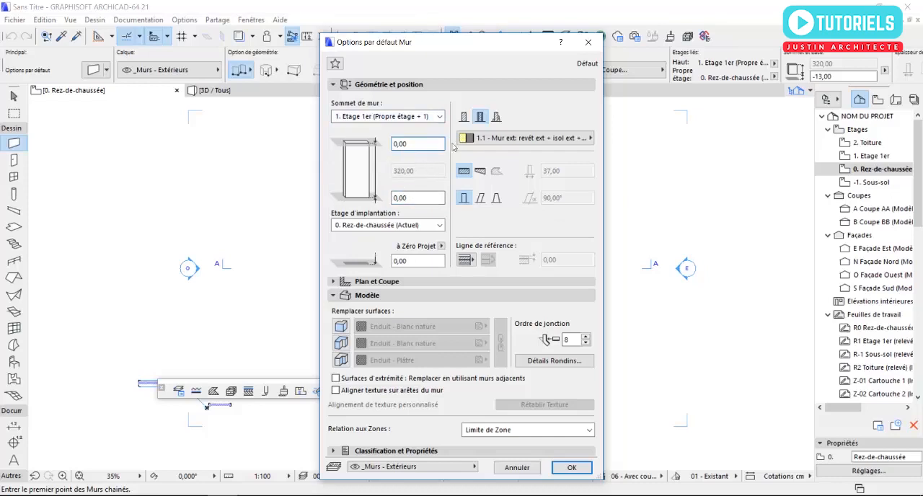
Step: Make the default wall a basic structure 18 cm thick and enable all three surface overrides
left_click(464, 118)
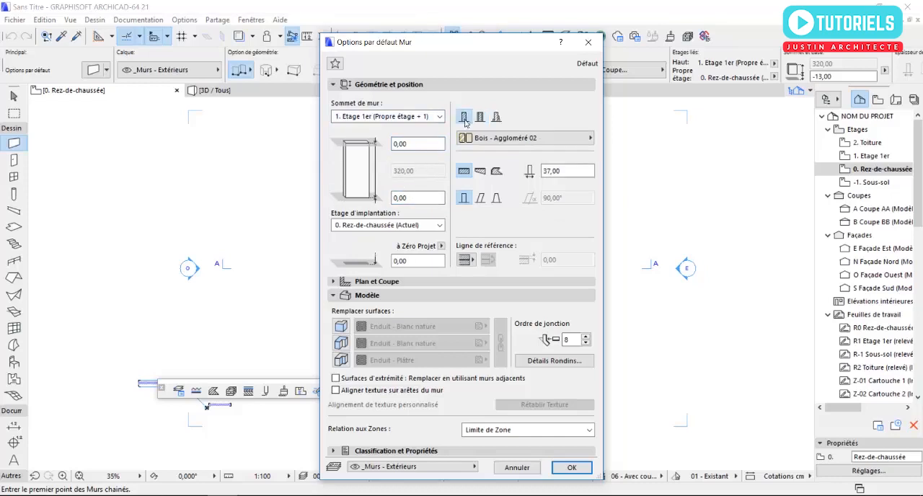
double_click(564, 171)
left_click(341, 326)
left_click(341, 344)
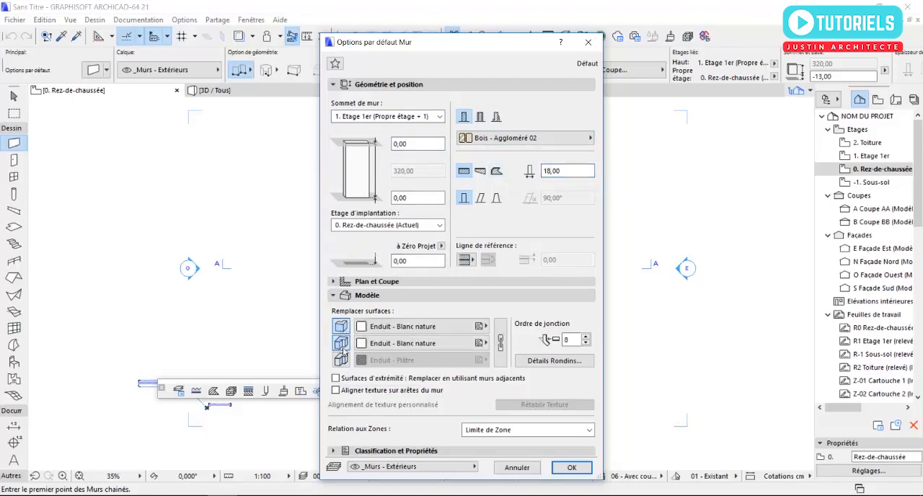
left_click(341, 360)
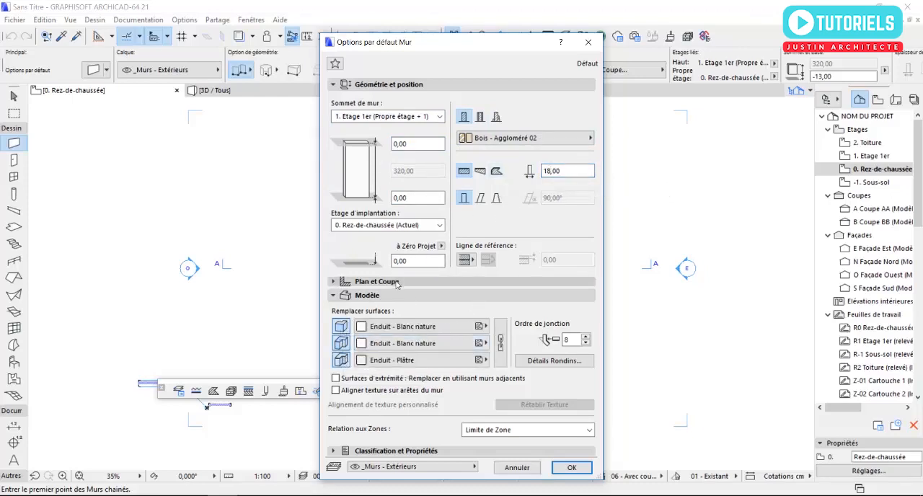
Step: Assign the building material Brique - Ciment (extérieur) to the default wall and accept the wall settings
left_click(502, 139)
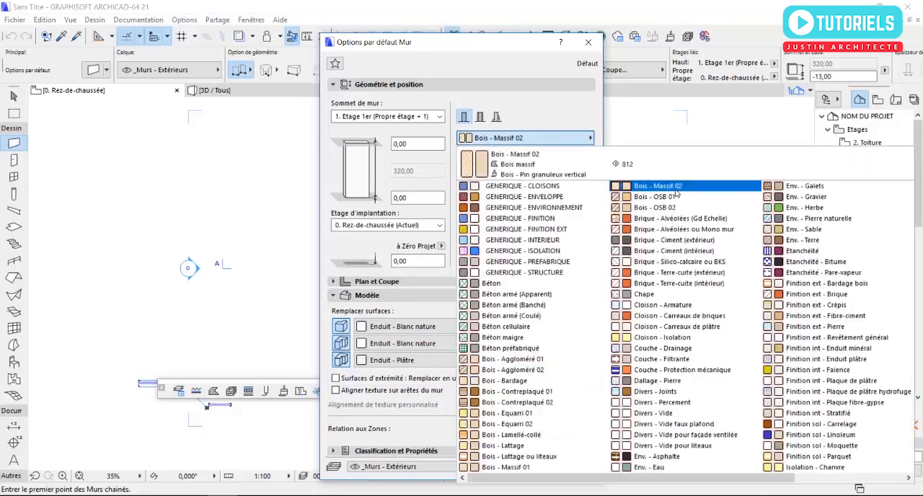
left_click(681, 241)
left_click(571, 467)
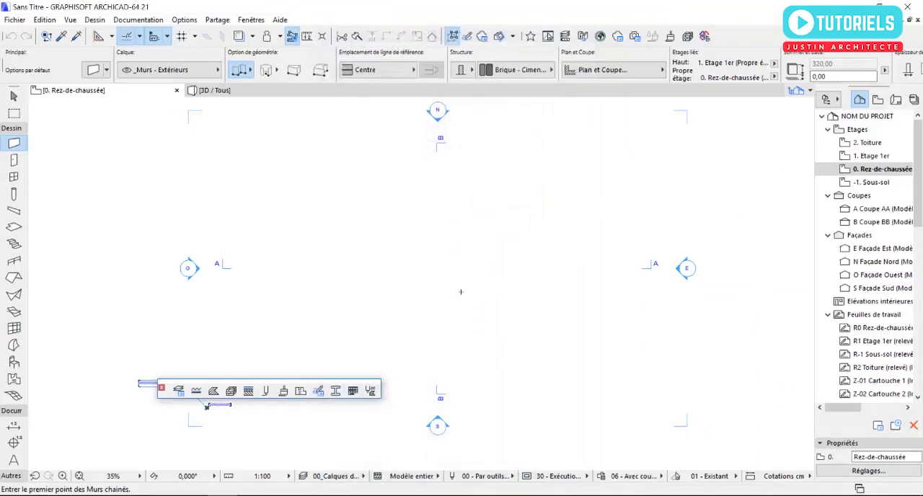
Step: Draw a rectangular enclosure of walls 300 cm wide and 400 cm deep on the ground-floor plan
left_click(359, 191)
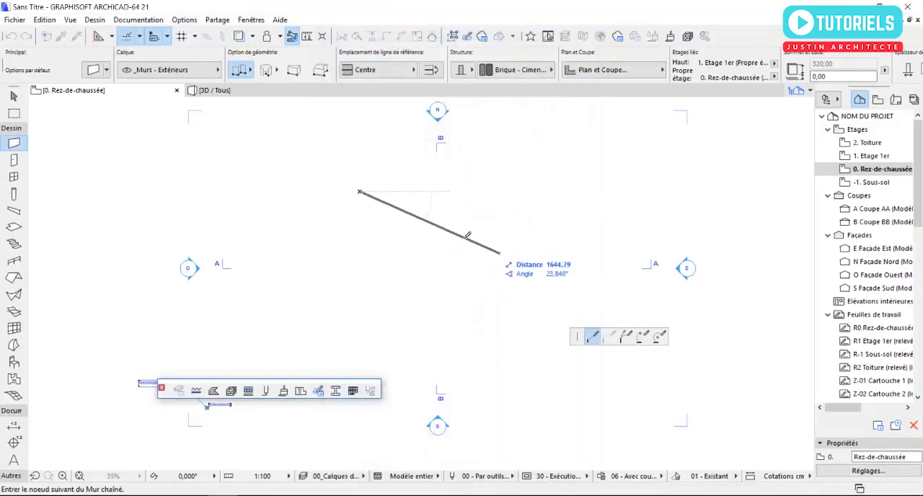
left_click(250, 69)
left_click(298, 61)
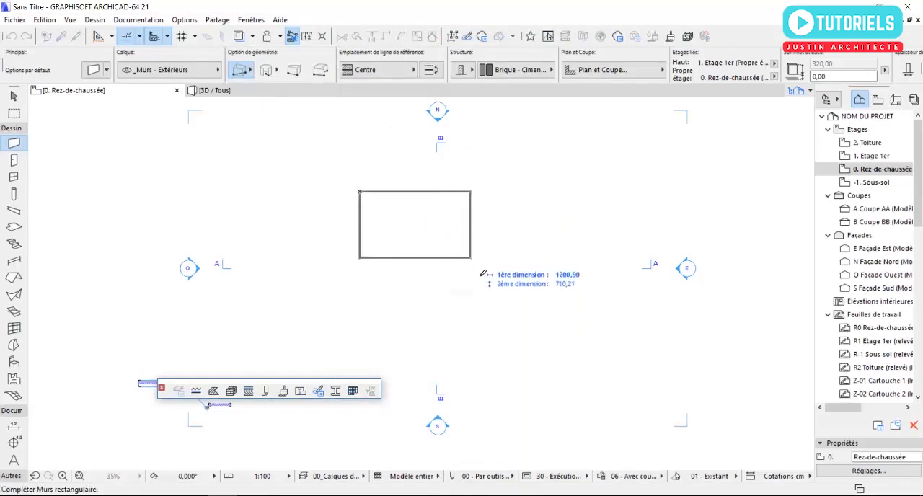
type("3")
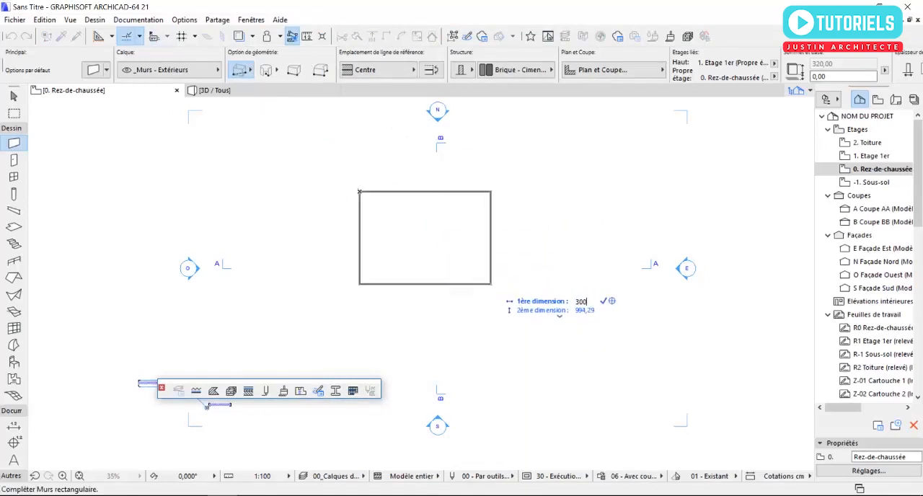
type("00")
key("Tab")
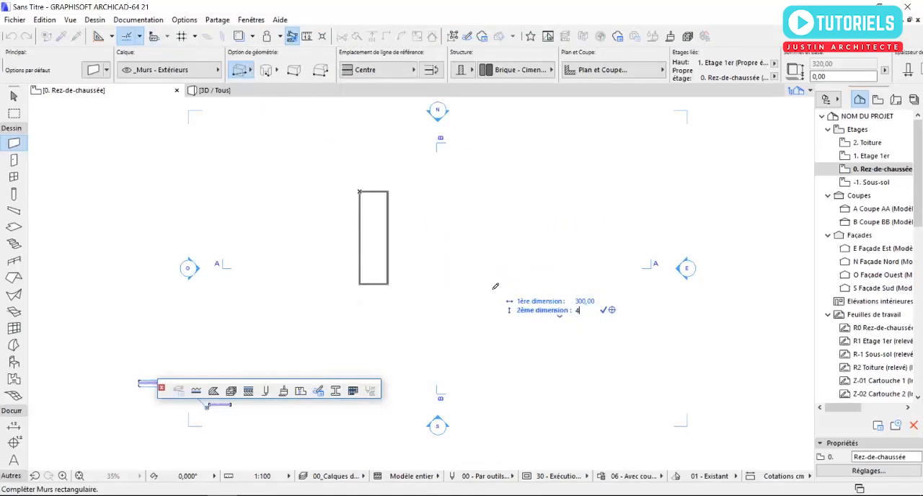
type("400")
key("Return")
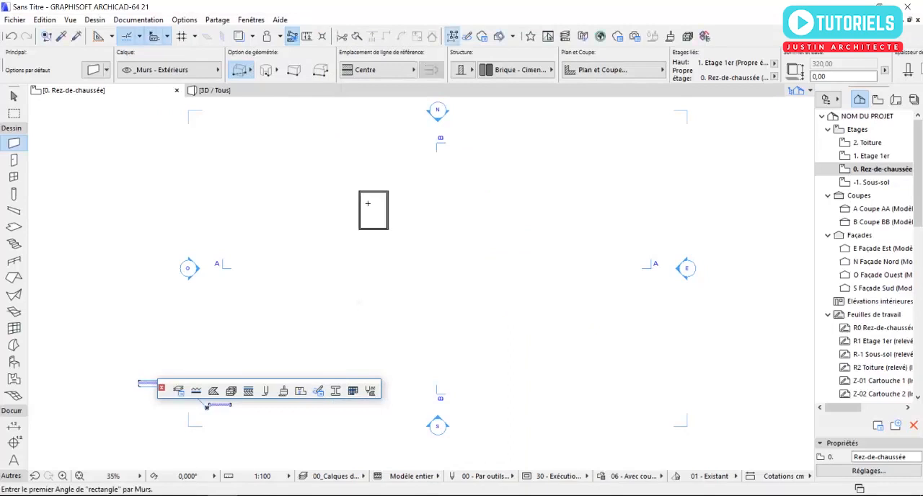
Step: Draw a chained wall horizontally leftward from the middle of the enclosure's left wall, with its reference line set to Face intérieure
scroll(359, 267, "up", 8)
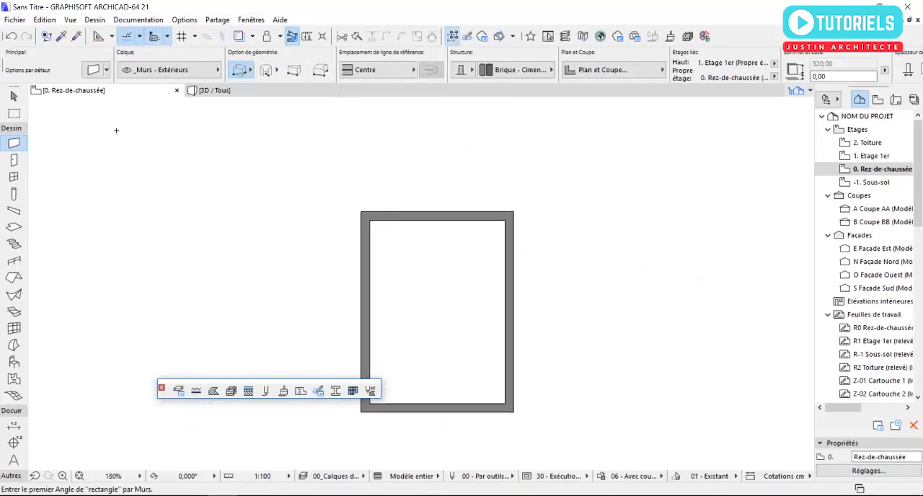
left_click(243, 70)
left_click(277, 61)
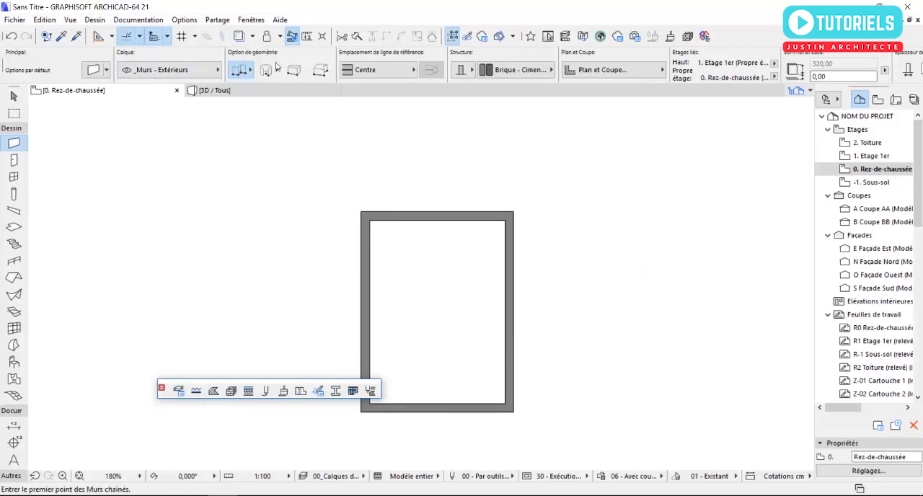
scroll(340, 230, "down", 3)
middle_click_drag(335, 229, 374, 233)
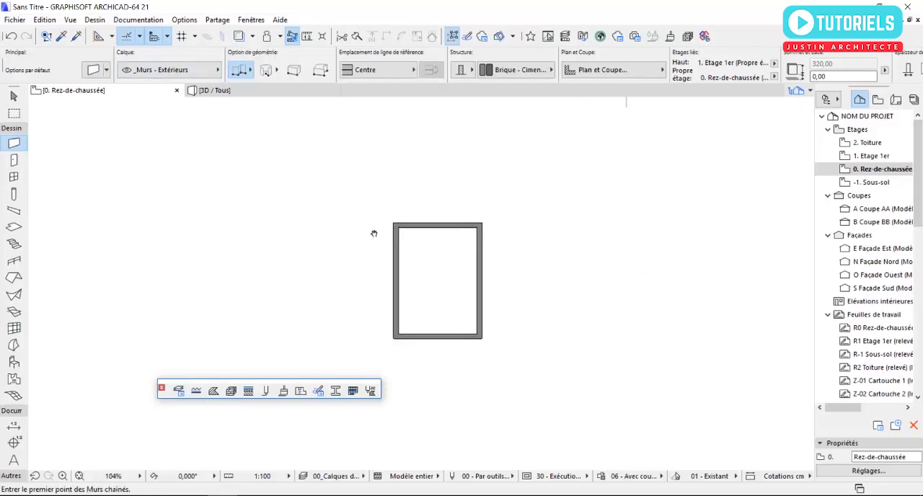
left_click(395, 281)
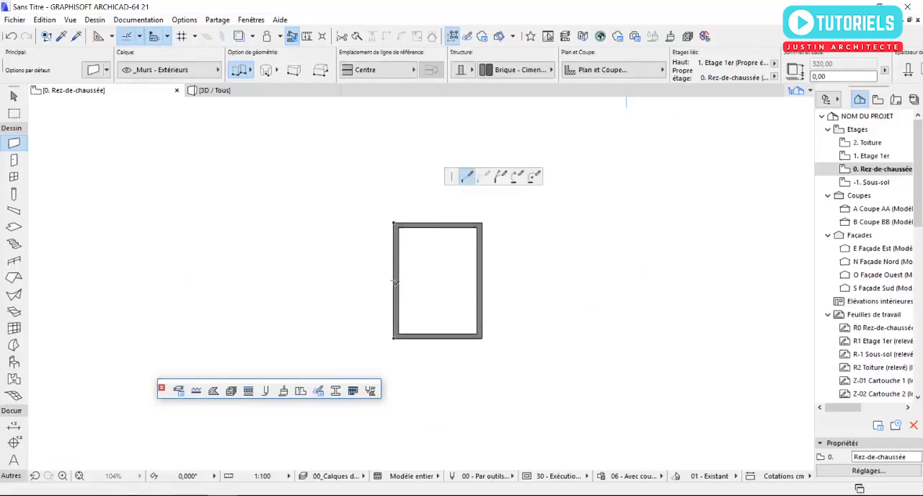
left_click(378, 70)
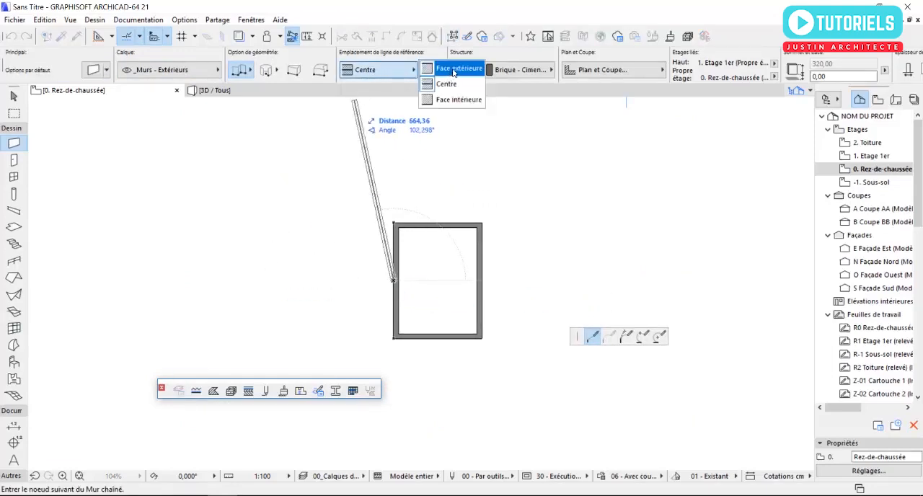
left_click(453, 70)
left_click(409, 74)
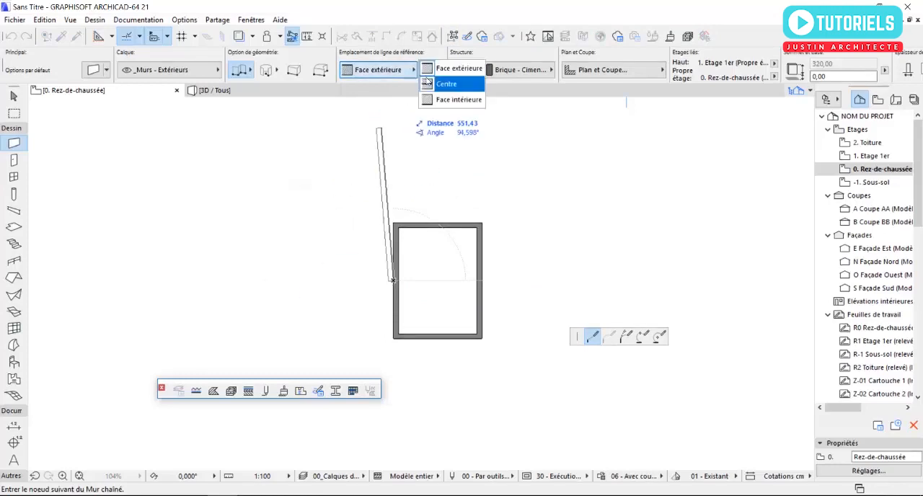
left_click(455, 100)
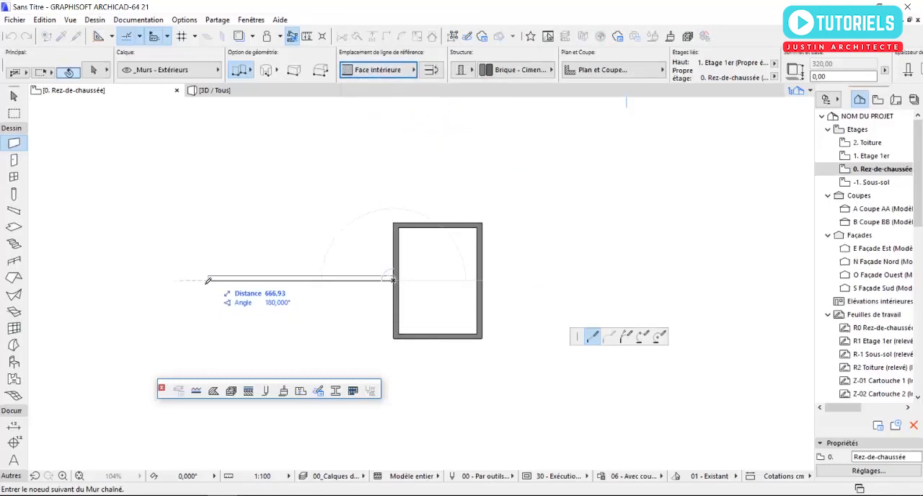
double_click(164, 278)
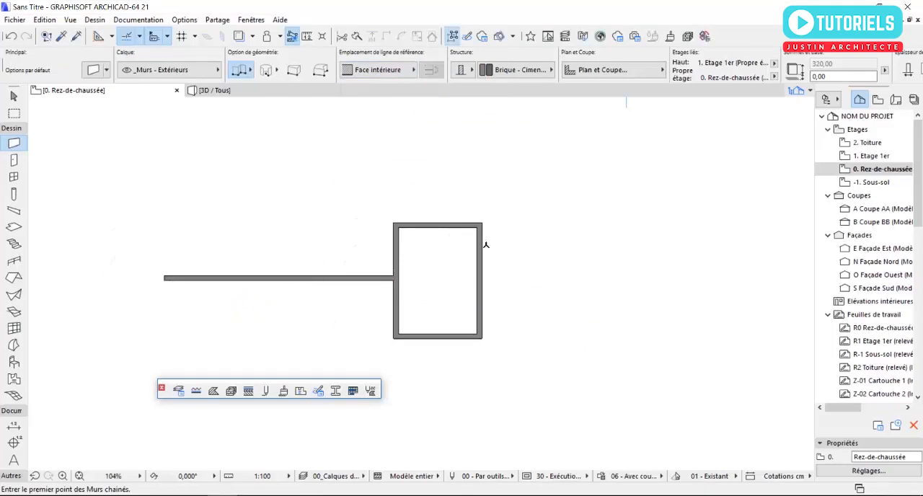
Step: Draw a chained wall from the enclosure's upper-right corner running right, then 200 cm down, then about 755 cm right, and check it in 3D
left_click(482, 224)
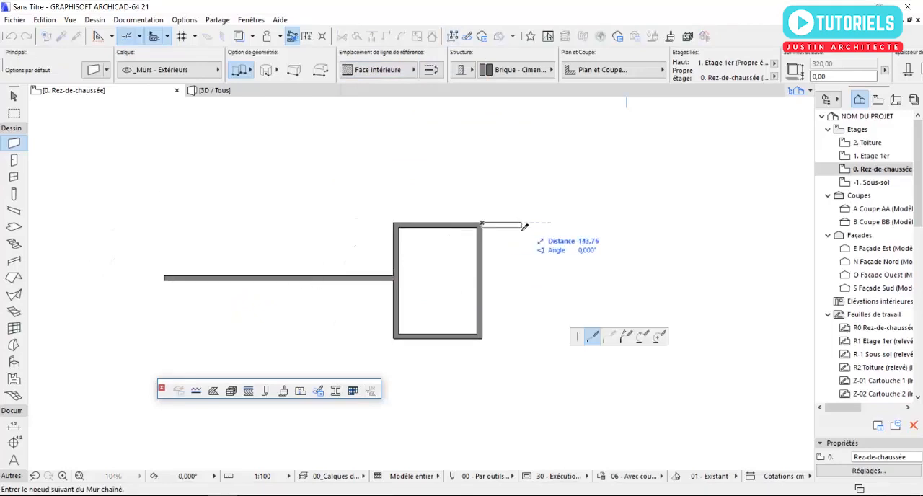
left_click(564, 224)
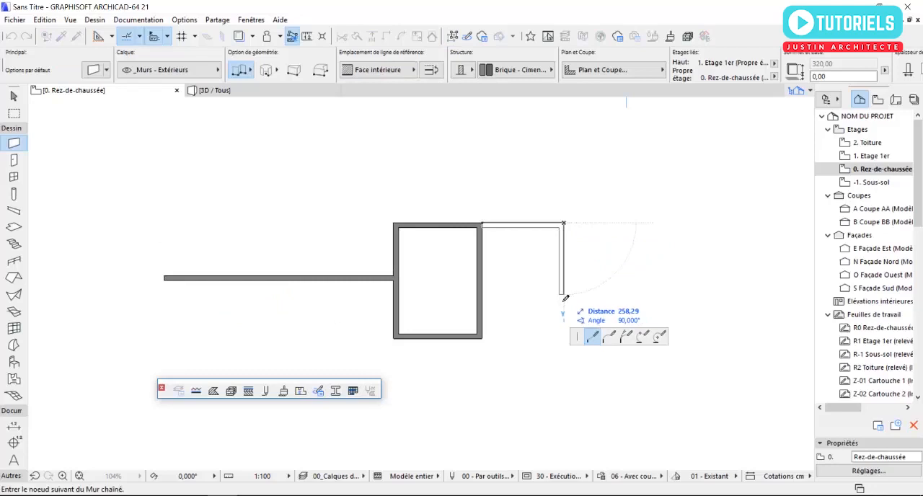
type("2")
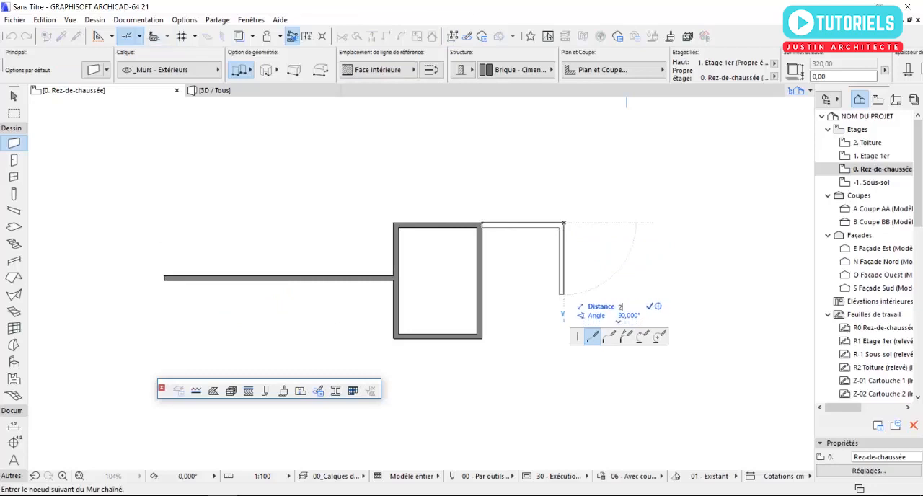
type("00")
key("Return")
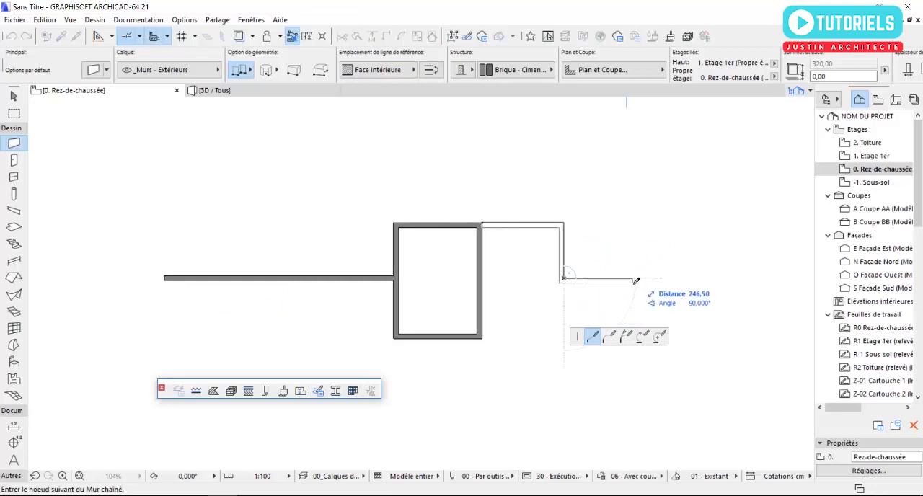
double_click(775, 279)
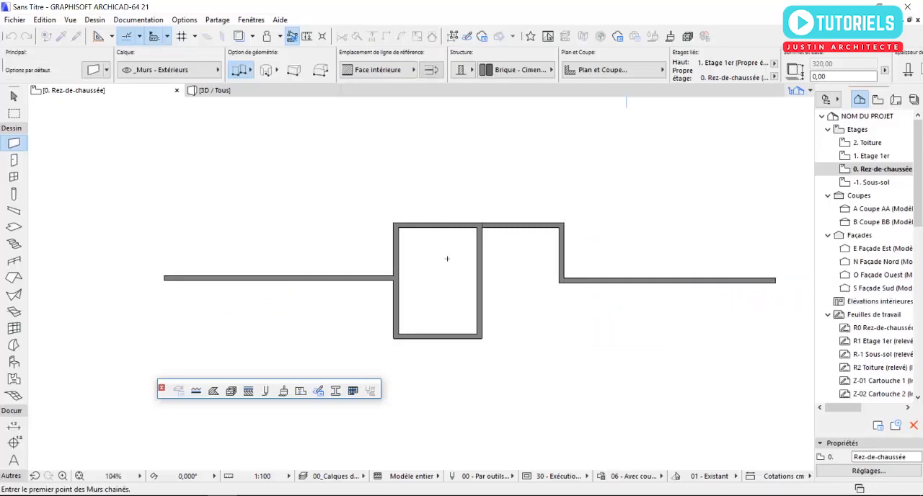
key("F3")
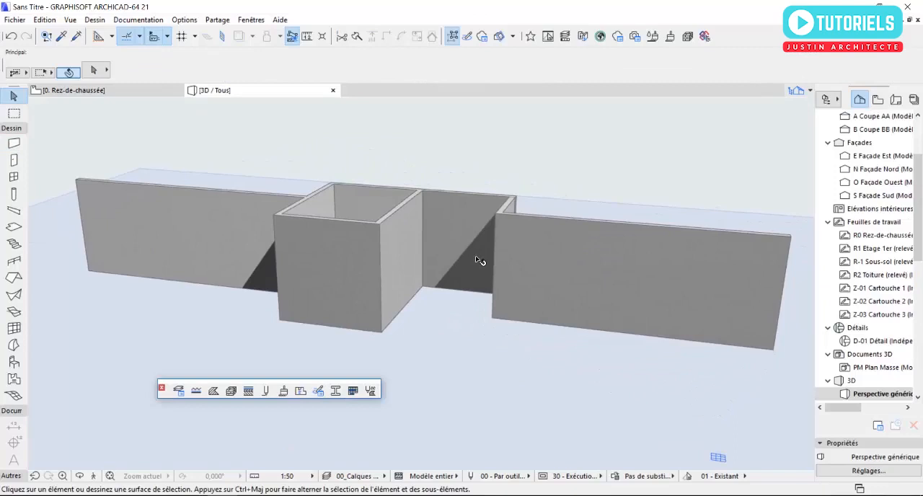
mouse_move(476, 260)
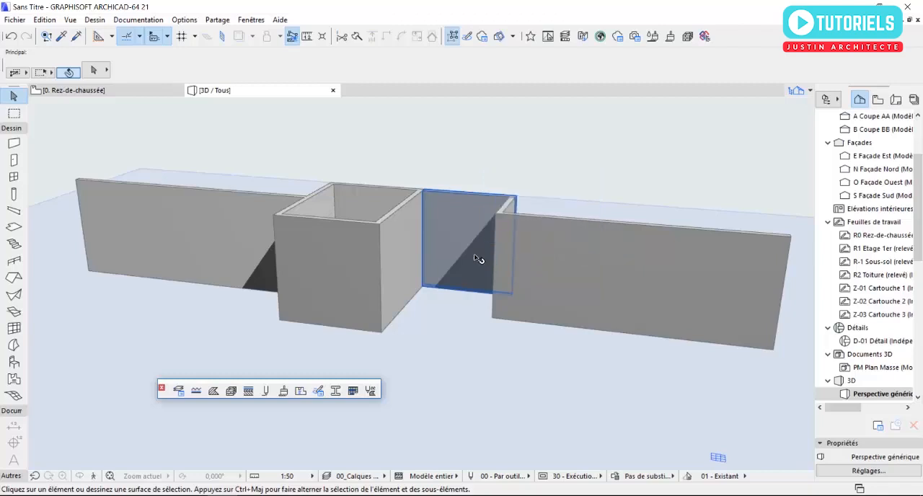
Step: Delete the enclosure's right-hand wall on the ground-floor plan
key("F2")
scroll(480, 242, "up", 2)
middle_click_drag(487, 246, 469, 247)
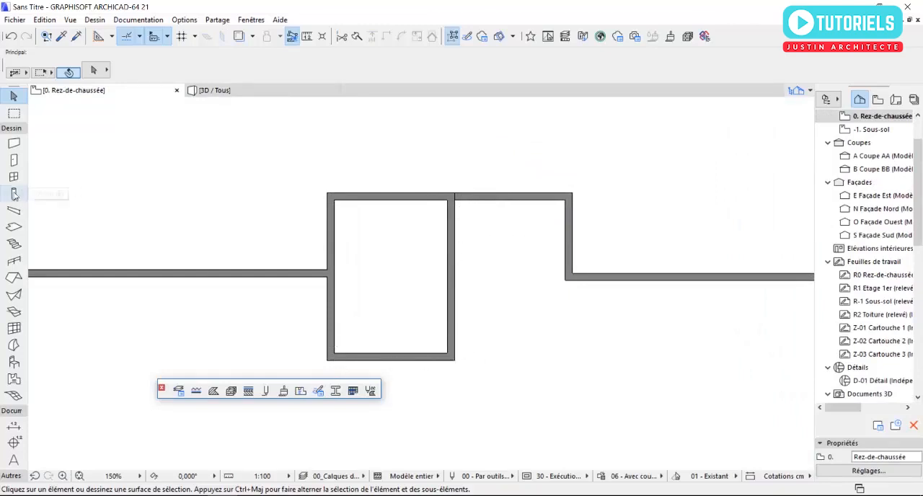
left_click(455, 226)
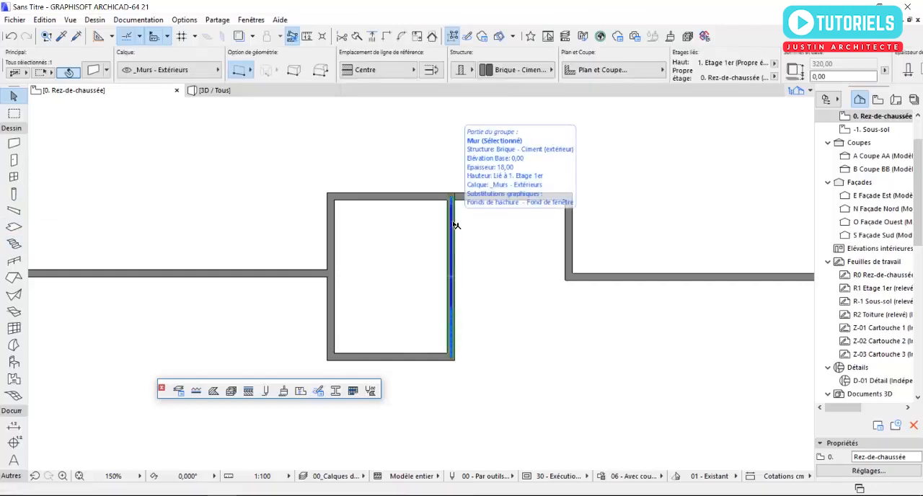
key("Delete")
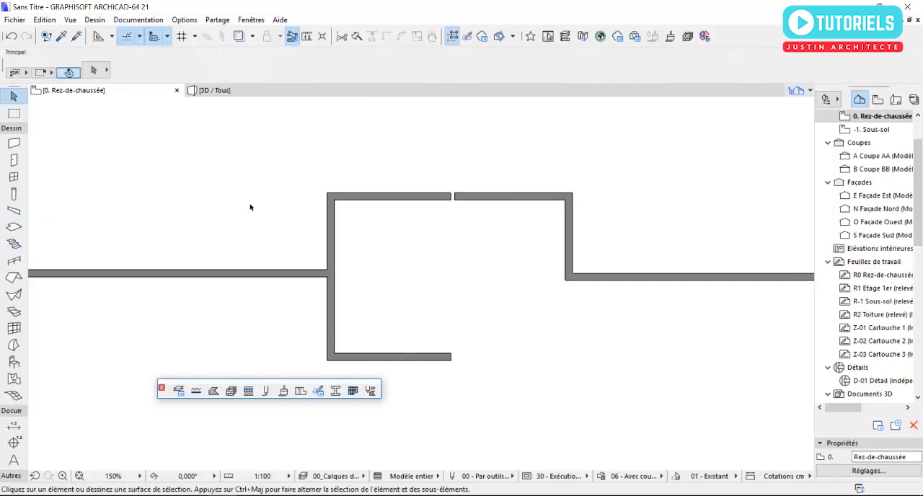
Step: Place a default curtain wall 310 cm high, base at 0 and angle 90°, along the enclosure's open right side between the upper and lower walls
double_click(14, 328)
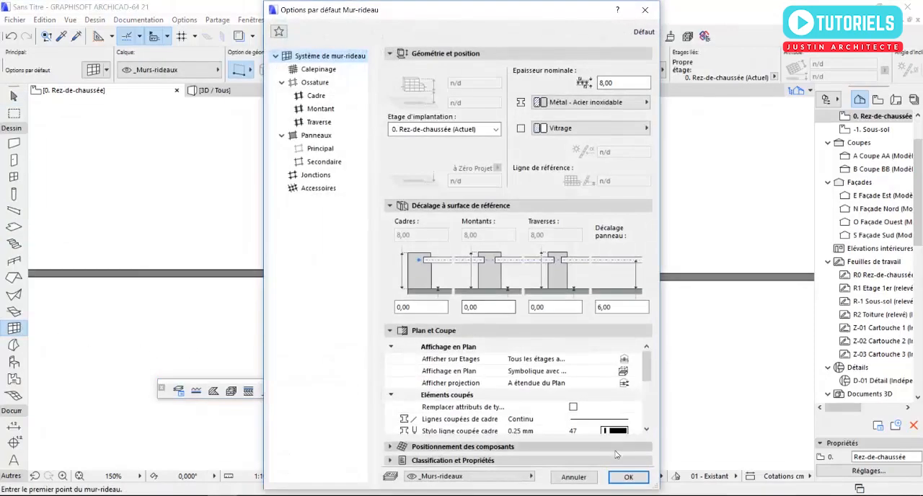
left_click(629, 477)
scroll(446, 197, "up", 5)
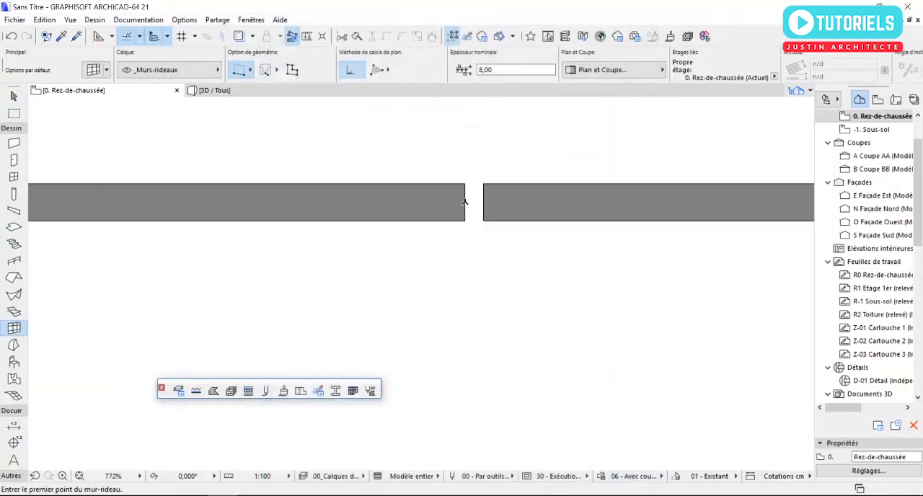
left_click(469, 224)
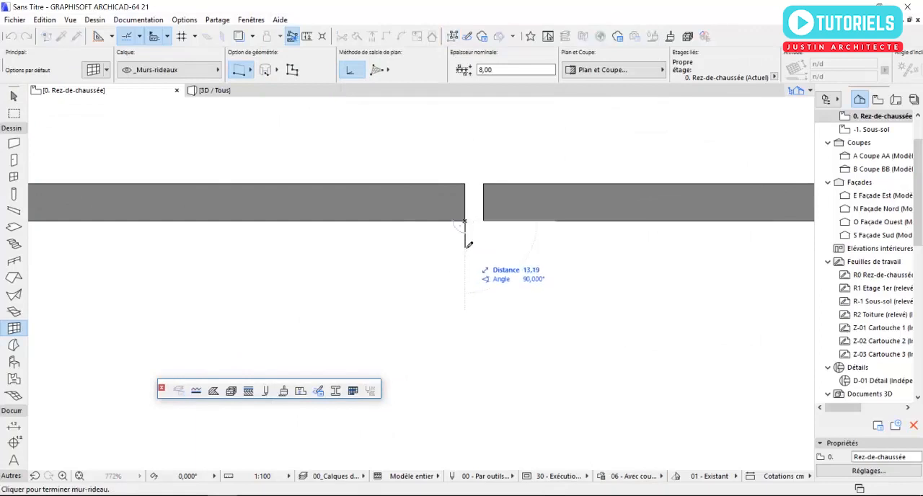
scroll(466, 260, "down", 5)
scroll(447, 283, "up", 5)
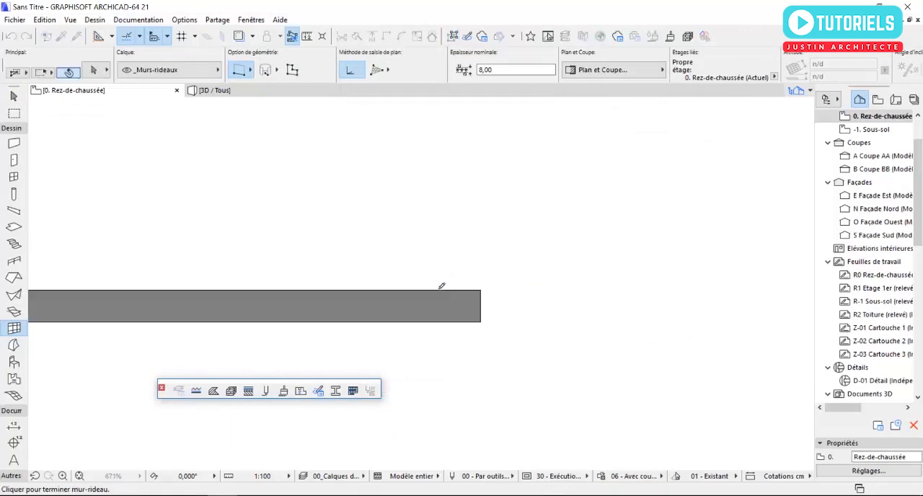
left_click(484, 289)
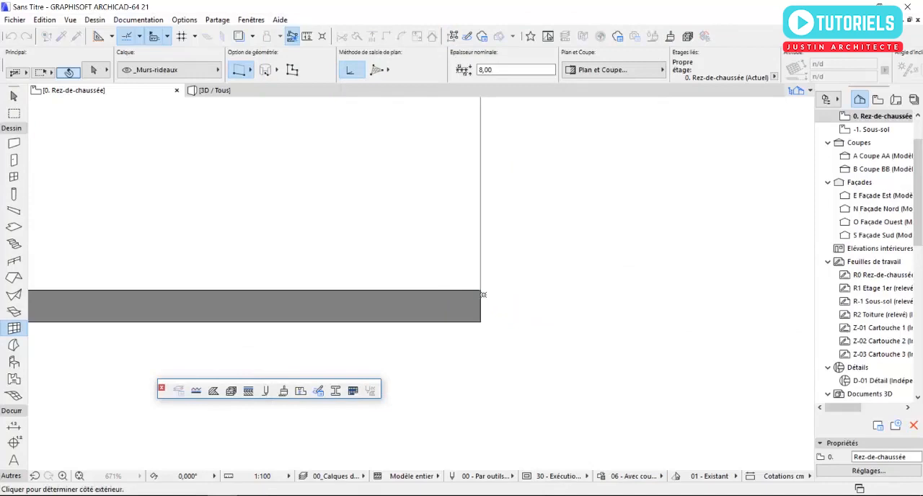
left_click(437, 281)
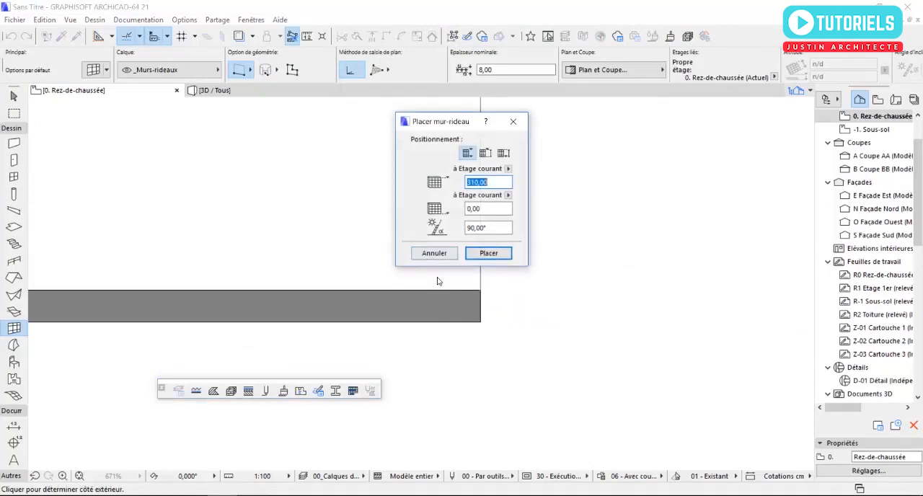
left_click(488, 253)
Step: Delete the enclosure's lower wall on the ground-floor plan
scroll(472, 302, "down", 4)
scroll(471, 302, "up", 4)
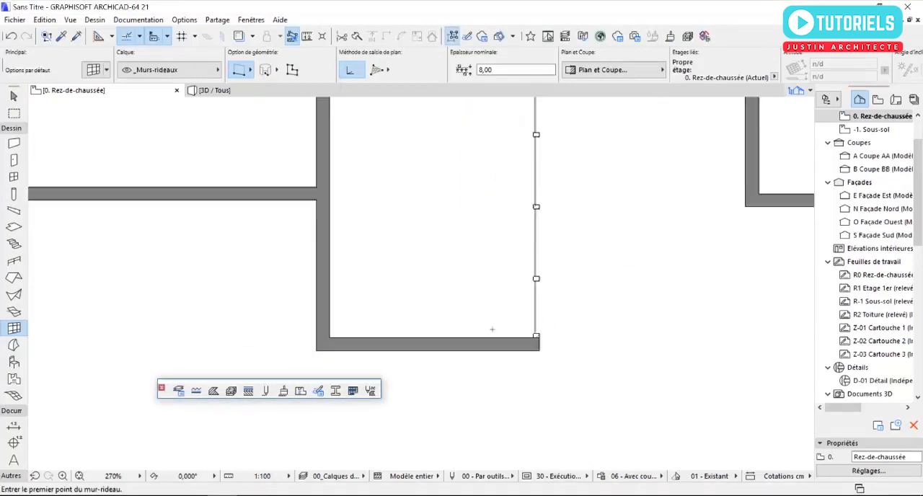
left_click(510, 360, "shift")
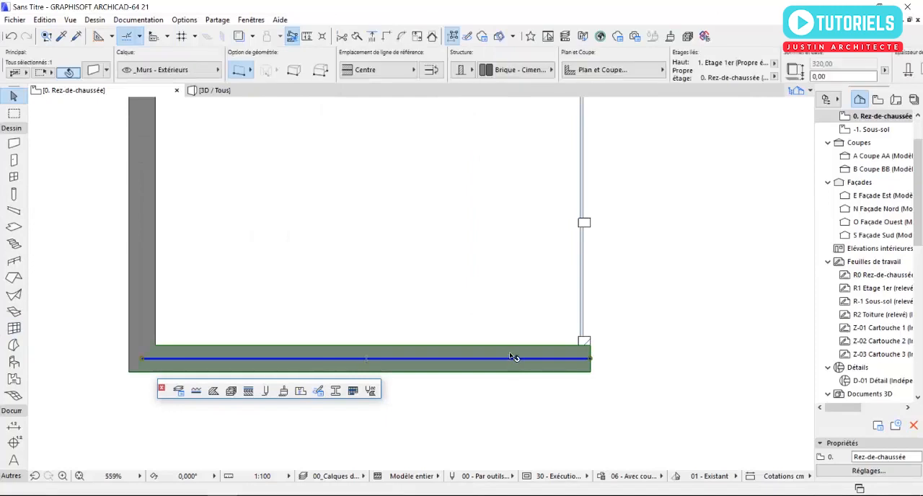
key("Delete")
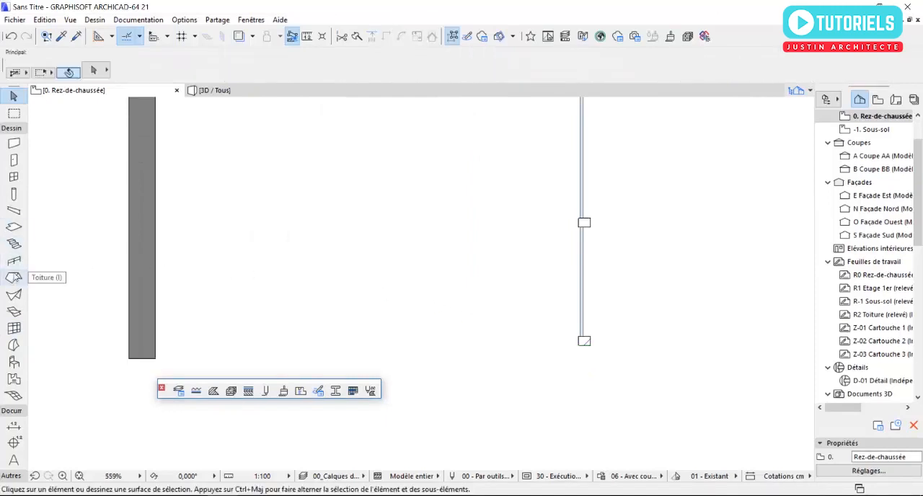
Step: Place a second curtain wall 310 cm high across the enclosure's open lower side, ending at the left wall, and inspect it in 3D
left_click(14, 328)
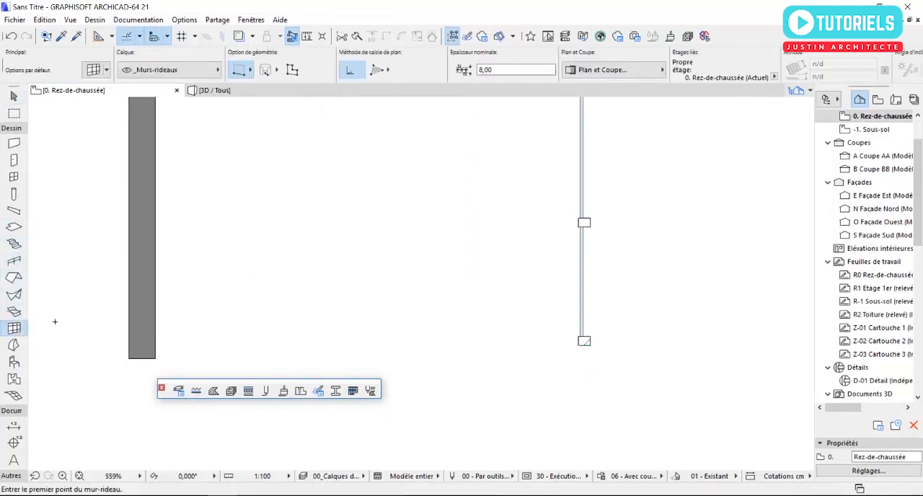
left_click(591, 345)
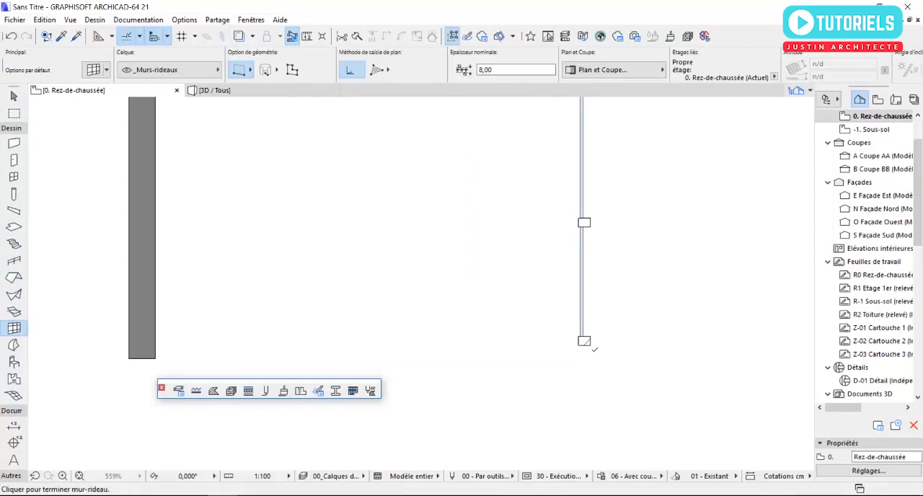
left_click(159, 351)
left_click(264, 305)
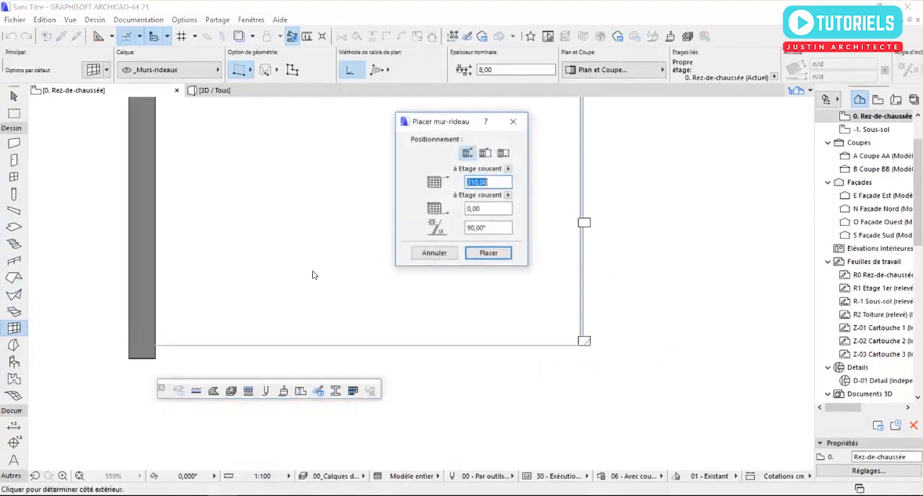
left_click(488, 253)
key("F3")
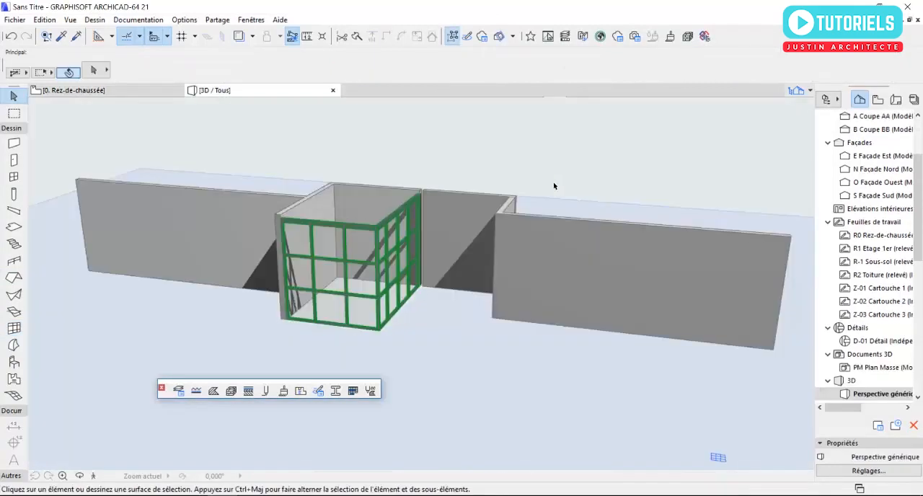
scroll(321, 253, "up", 3)
middle_click_drag(319, 252, 381, 260, "shift")
Step: Configure the default slab as a basic structure 15 cm thick in Béton armé (Coulé) with all three surface overrides enabled
key("F2")
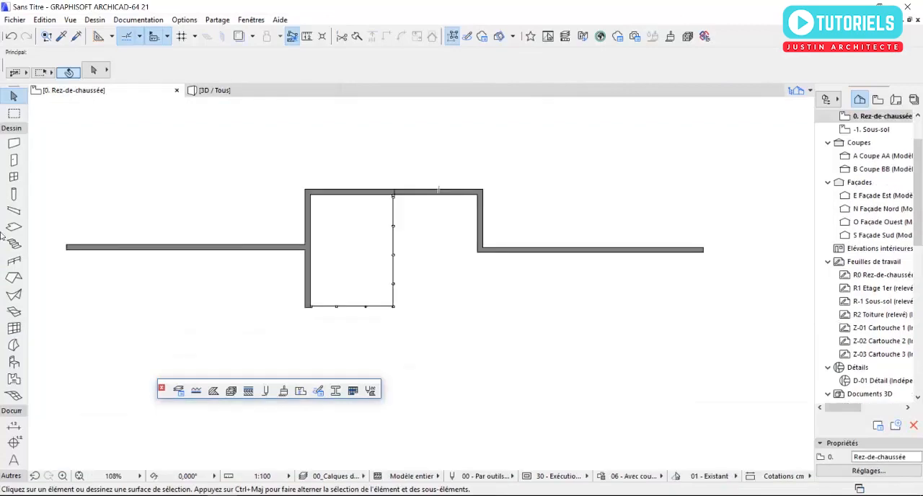
left_click(14, 226)
scroll(482, 275, "down", 3)
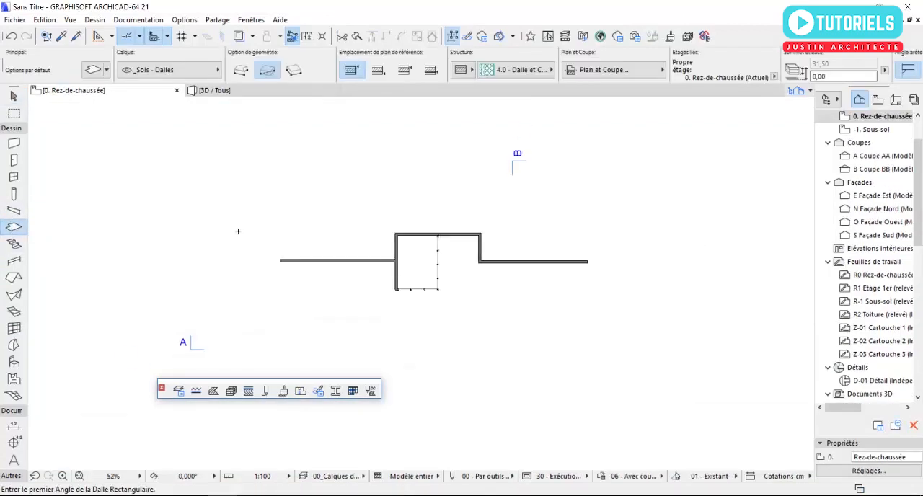
left_click(93, 71)
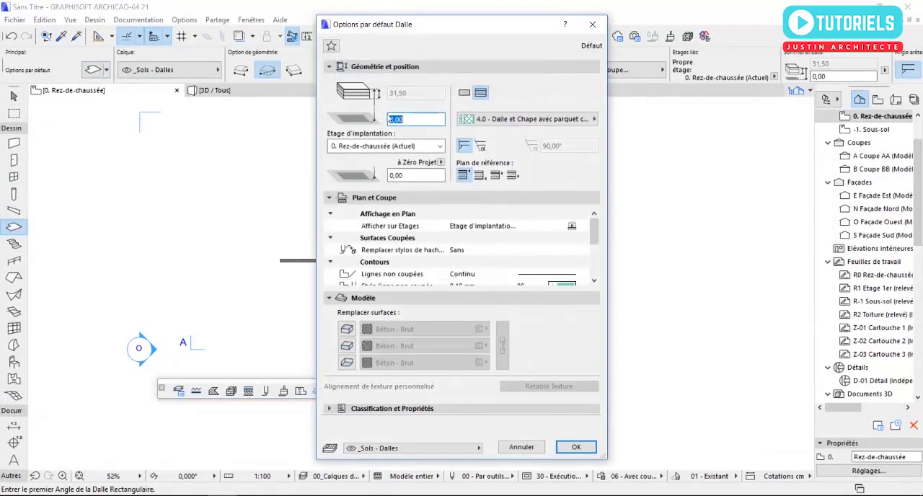
left_click(464, 92)
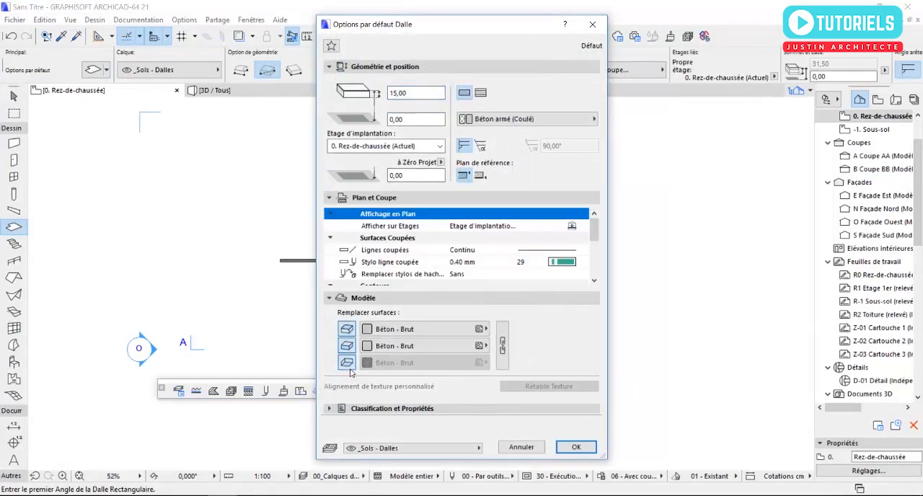
left_click(580, 447)
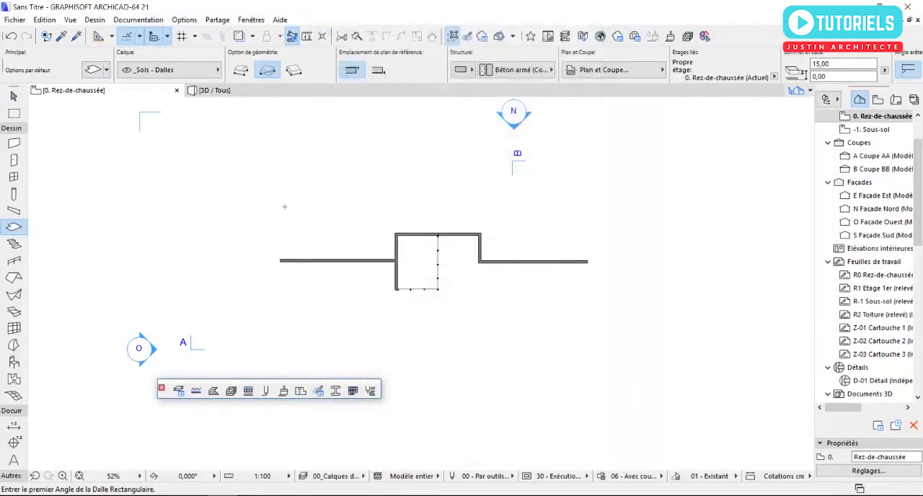
Step: Draw a rectangular slab enclosing all the walls on the ground-floor plan, and inspect the glazed corner in 3D
left_click(266, 196)
left_click(646, 344)
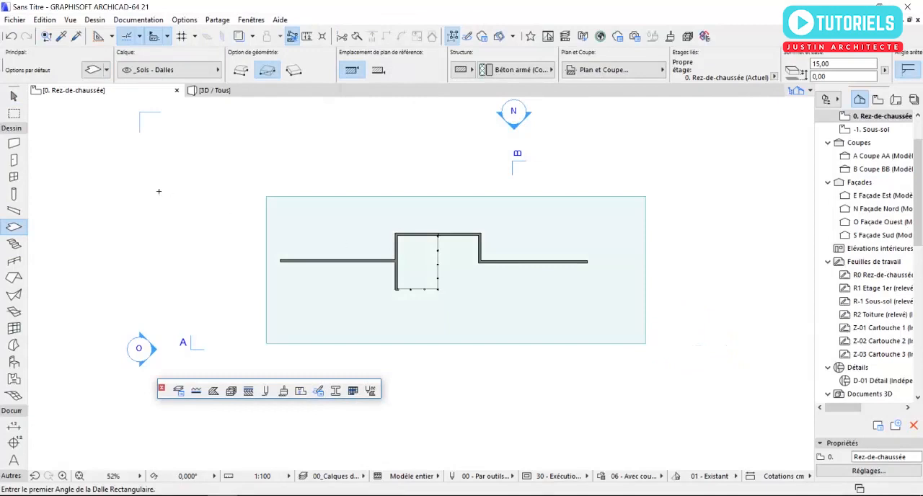
key("Escape")
left_click(215, 90)
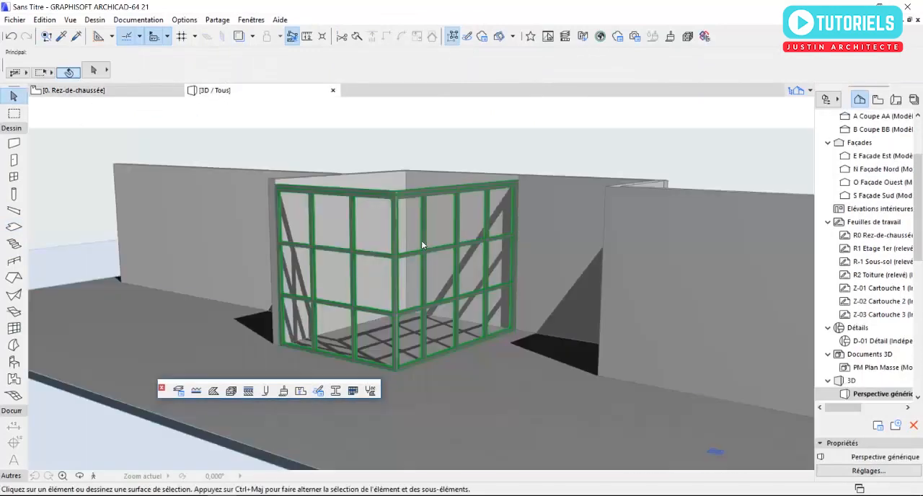
scroll(433, 249, "up", 3)
middle_click_drag(435, 253, 519, 249, "shift")
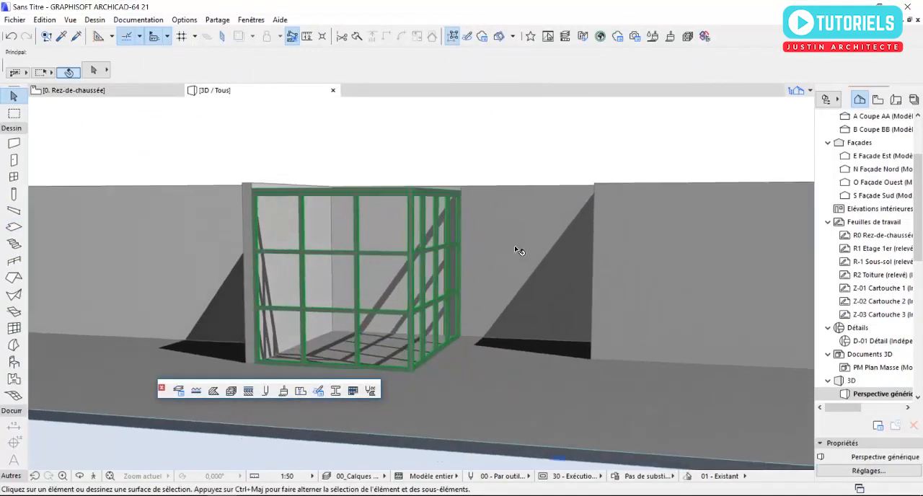
scroll(520, 299, "up", 4)
middle_click_drag(455, 275, 433, 170, "shift")
middle_click_drag(449, 209, 561, 253, "shift")
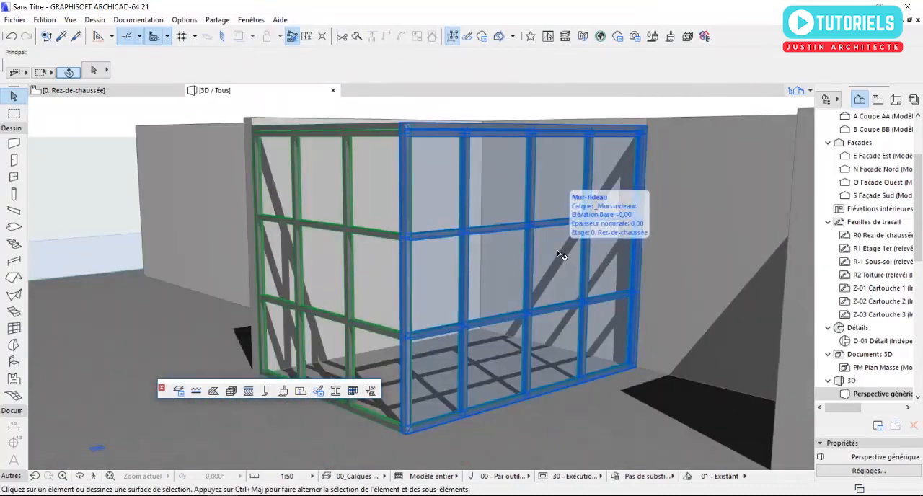
Step: Set the second grid row of the longer curtain wall, with four panel columns, to 60 cm high and check it in 3D
left_click(561, 253)
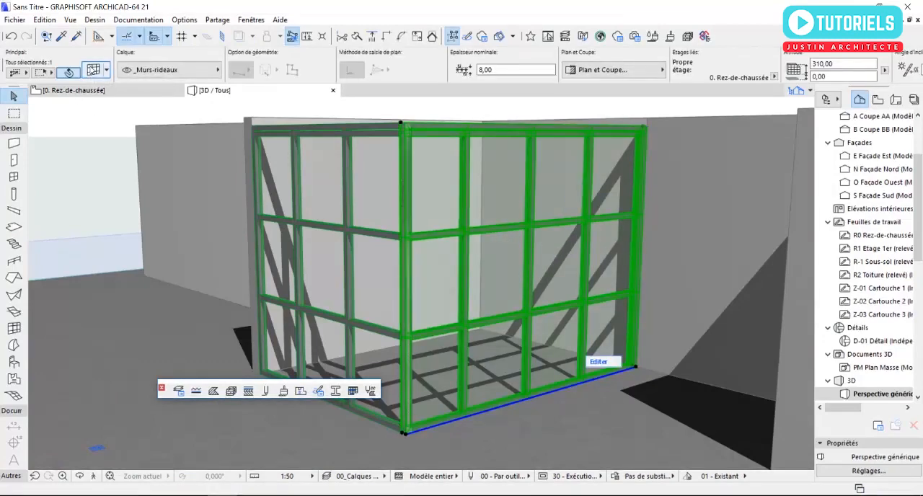
left_click(92, 70)
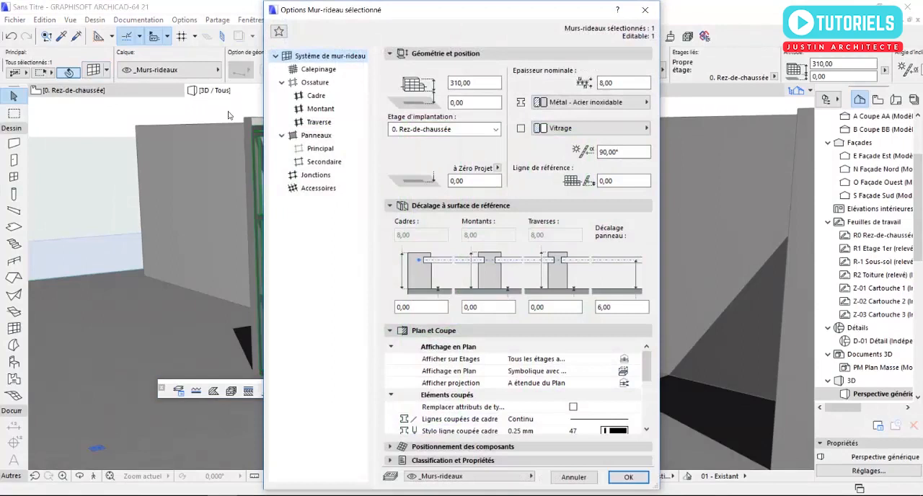
left_click(316, 69)
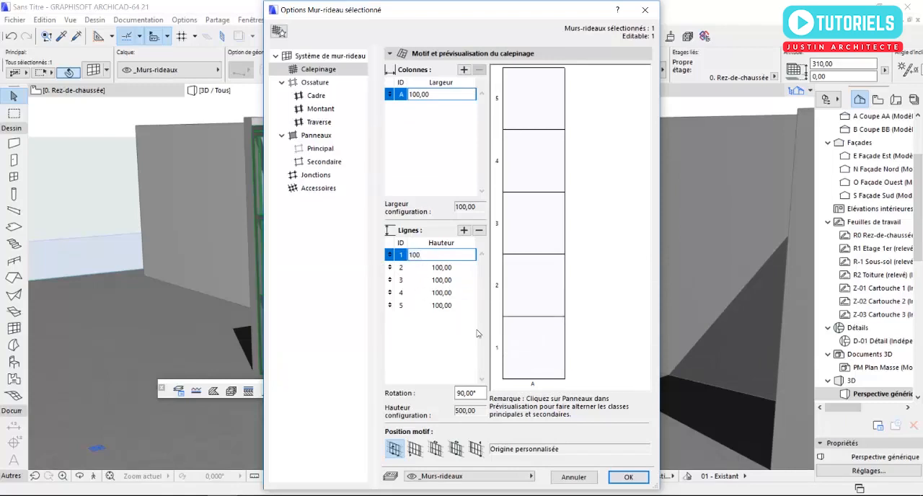
key("Tab")
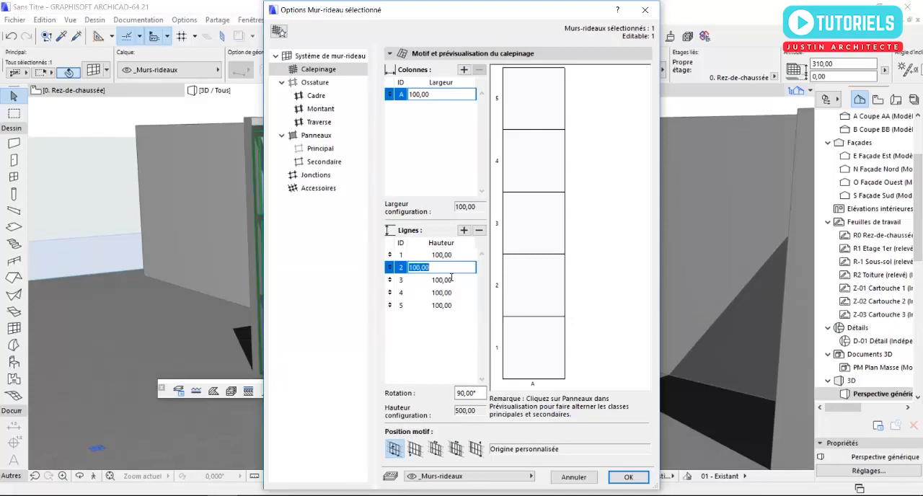
type("60")
key("Tab")
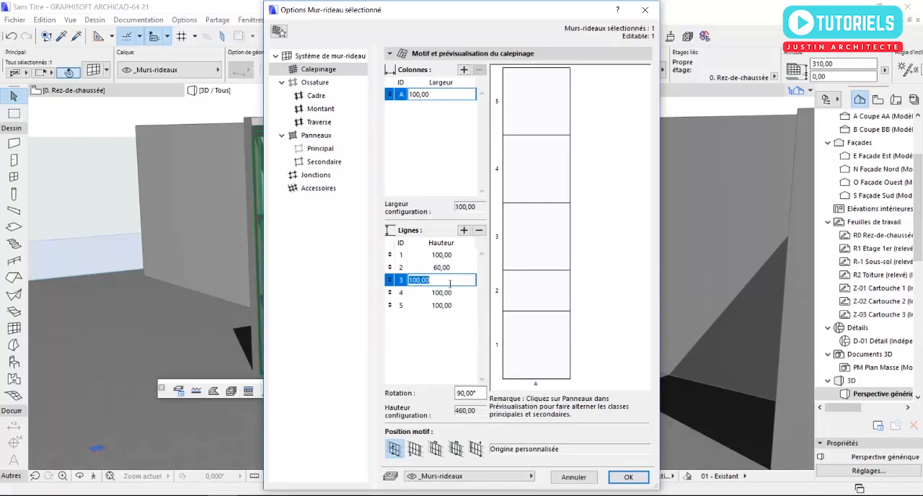
left_click(448, 293)
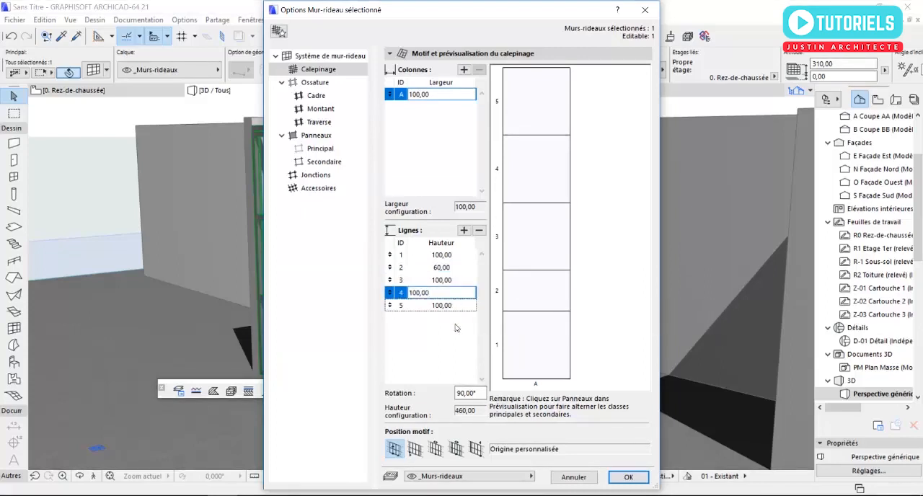
left_click(628, 477)
middle_click_drag(486, 264, 504, 262, "shift")
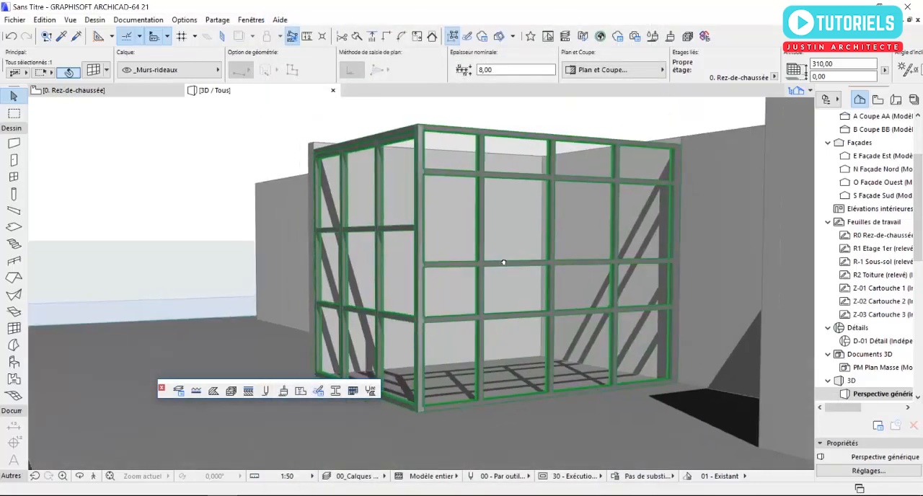
scroll(462, 247, "up", 1)
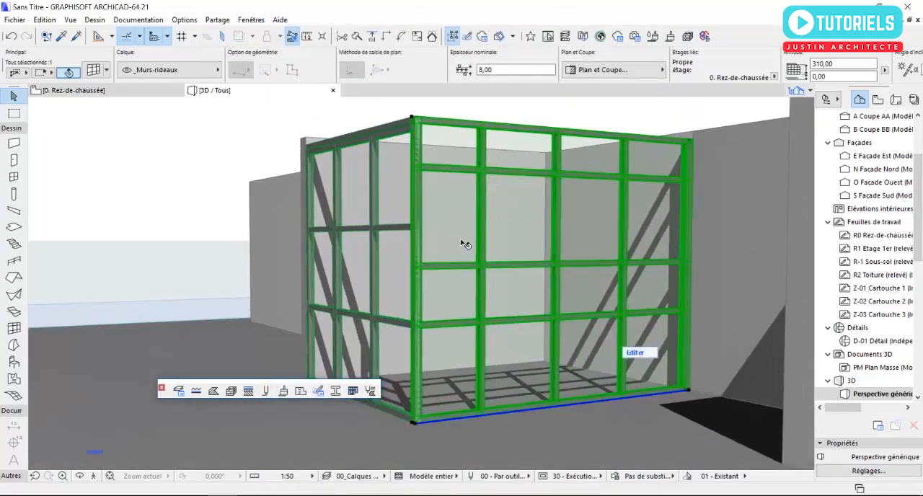
middle_click_drag(465, 244, 475, 241, "shift")
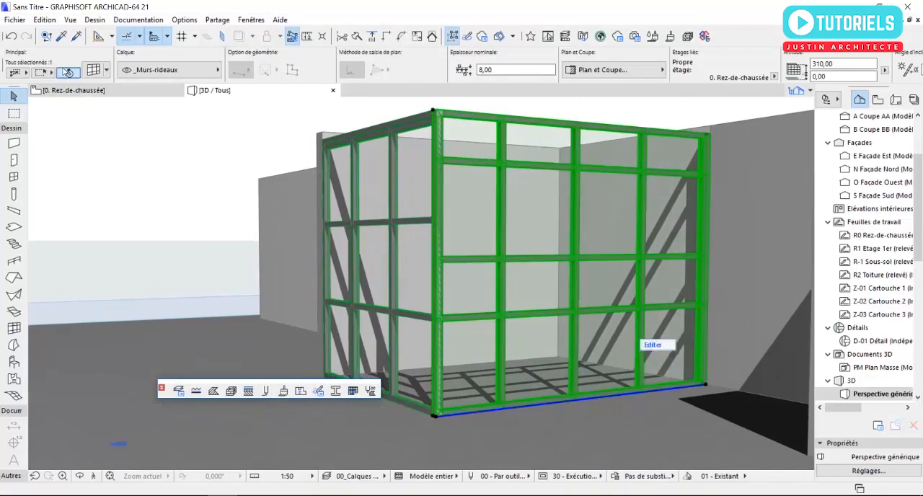
Step: Set the third and fourth grid rows of the four-column curtain wall to 200 cm high
left_click(93, 69)
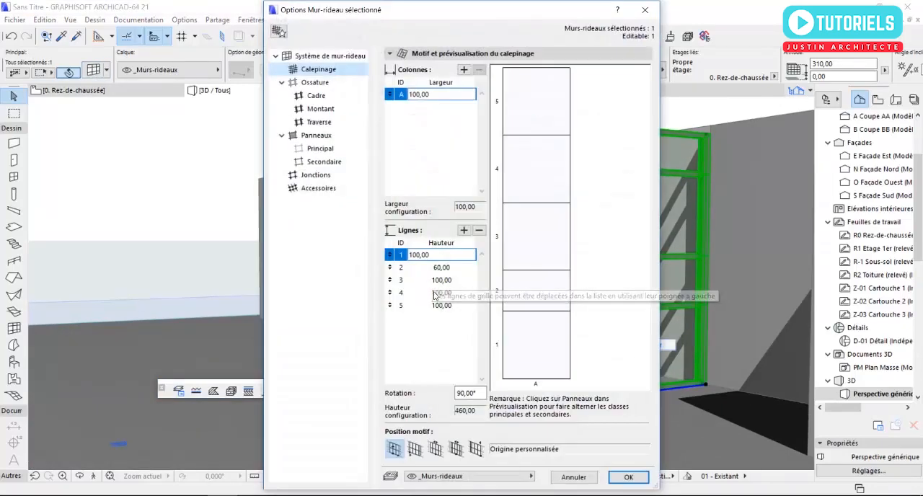
left_click(452, 282)
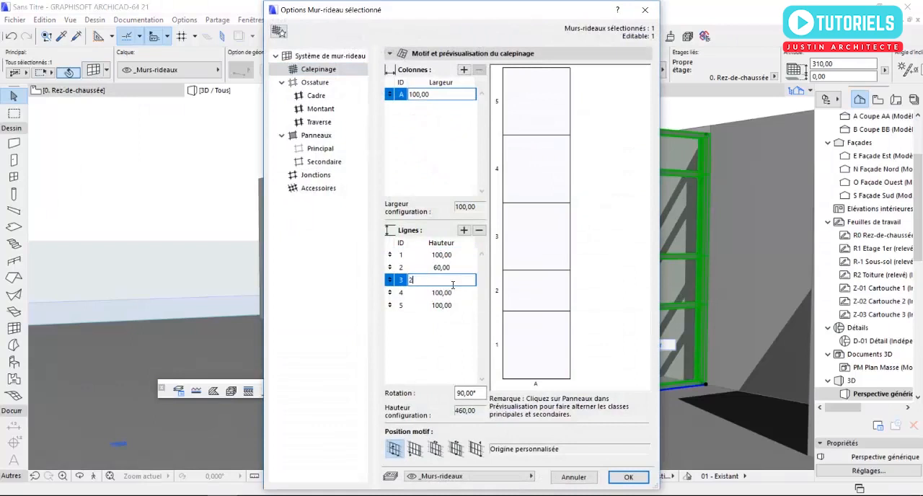
type("200")
left_click(446, 293)
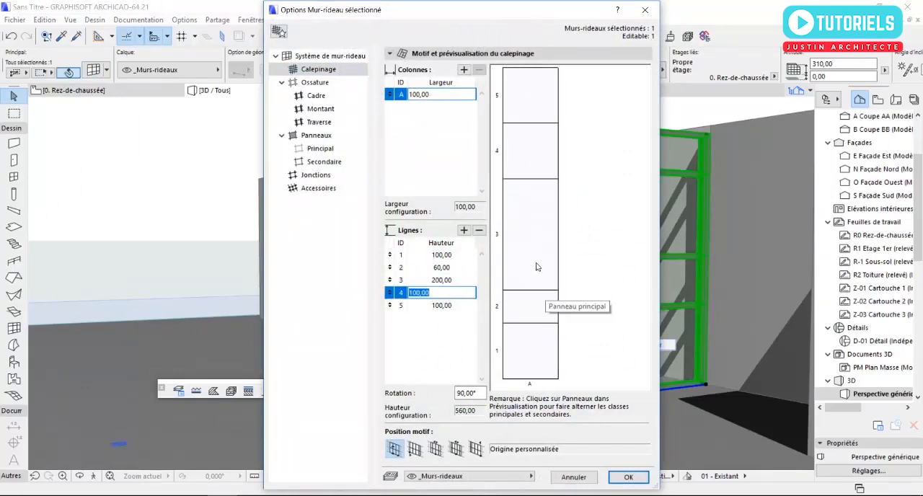
type("200")
left_click(450, 306)
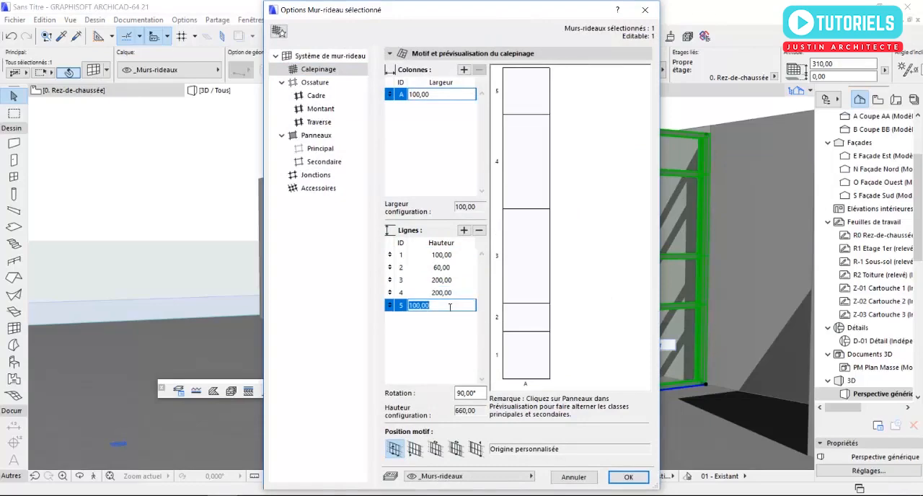
key("Return")
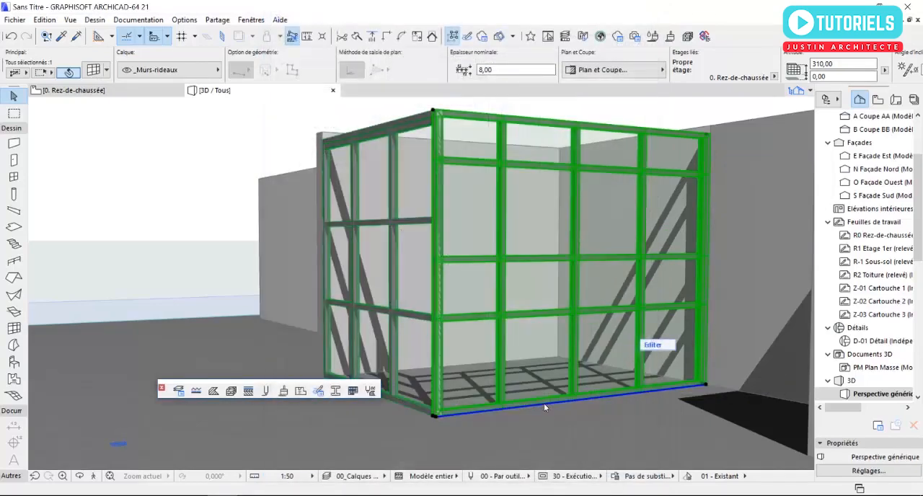
scroll(490, 309, "up", 3)
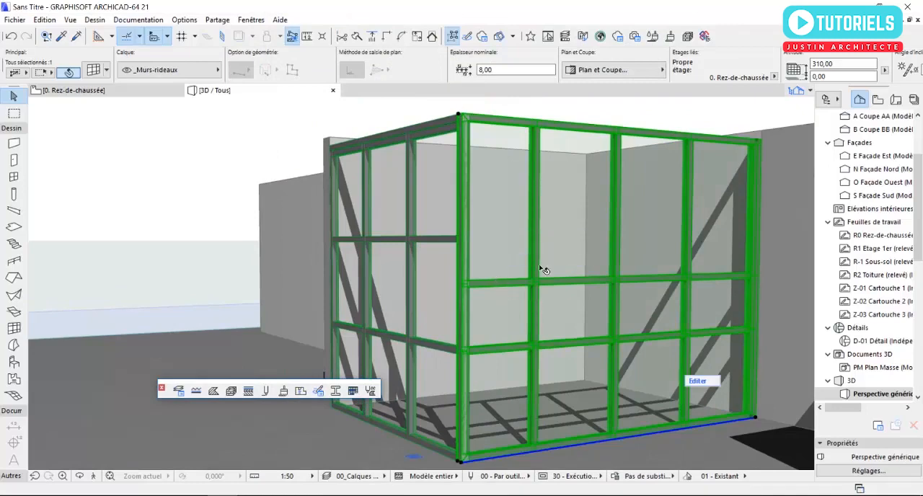
Step: In the three-column curtain wall's grid, set the second row to 60 cm and the third row to 200 cm
left_click(421, 235)
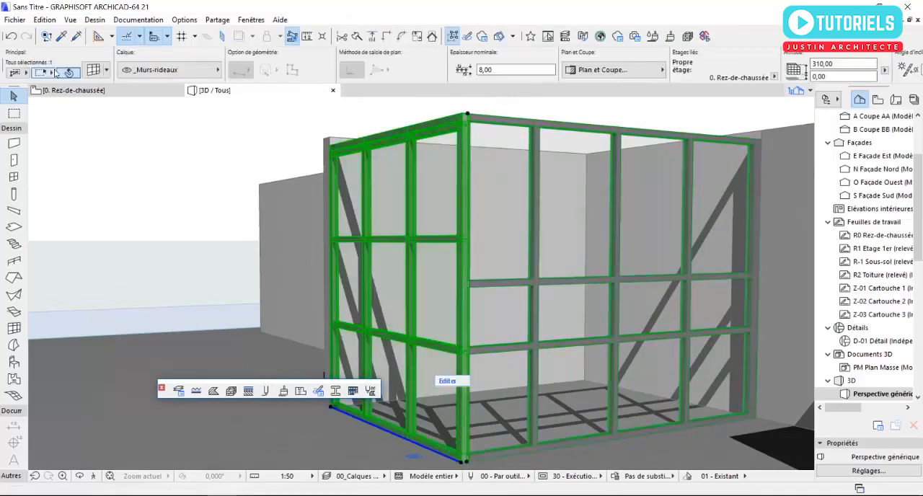
double_click(343, 302)
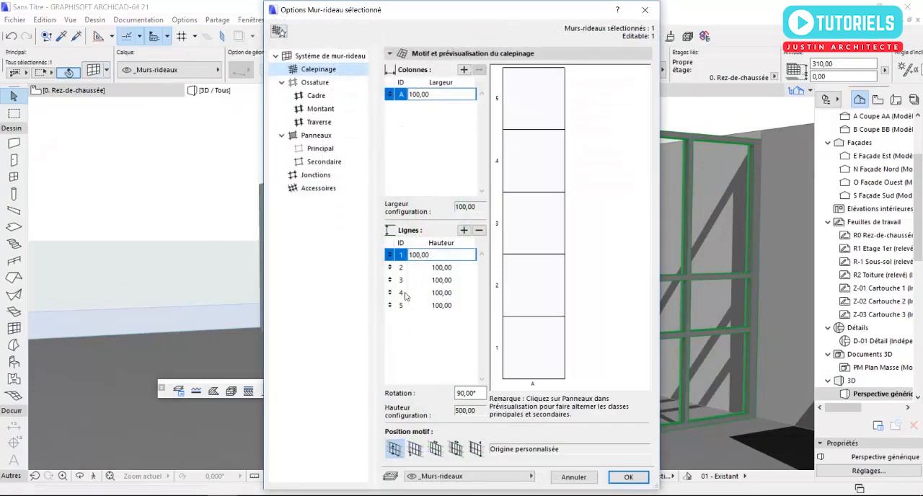
left_click_drag(433, 258, 414, 259)
left_click(451, 268)
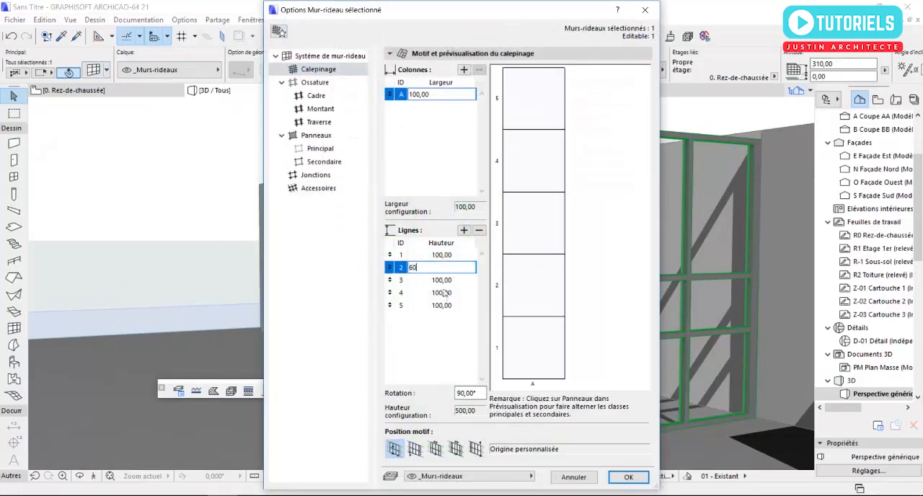
left_click(446, 282)
type("200")
Step: Set the fourth and fifth grid rows of the three-column curtain wall to 200 cm, apply, and view the glazed corner
left_click(457, 296)
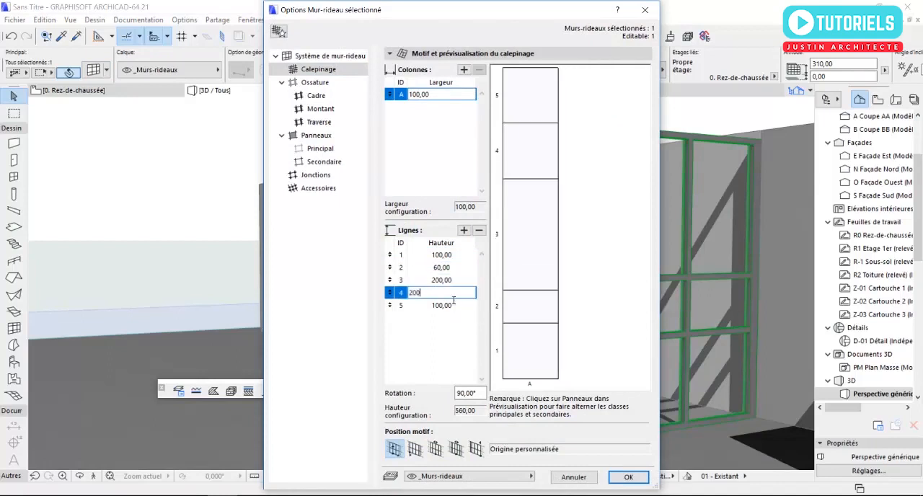
left_click(451, 305)
type("200")
key("Return")
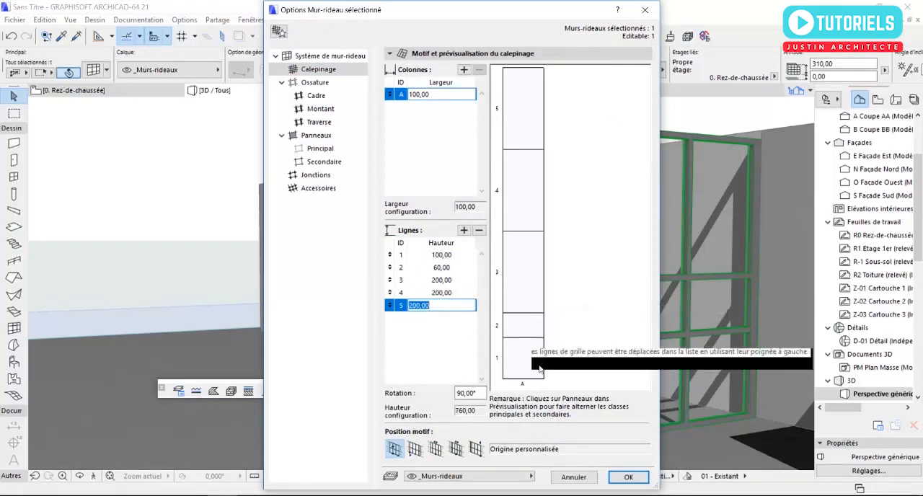
left_click(628, 477)
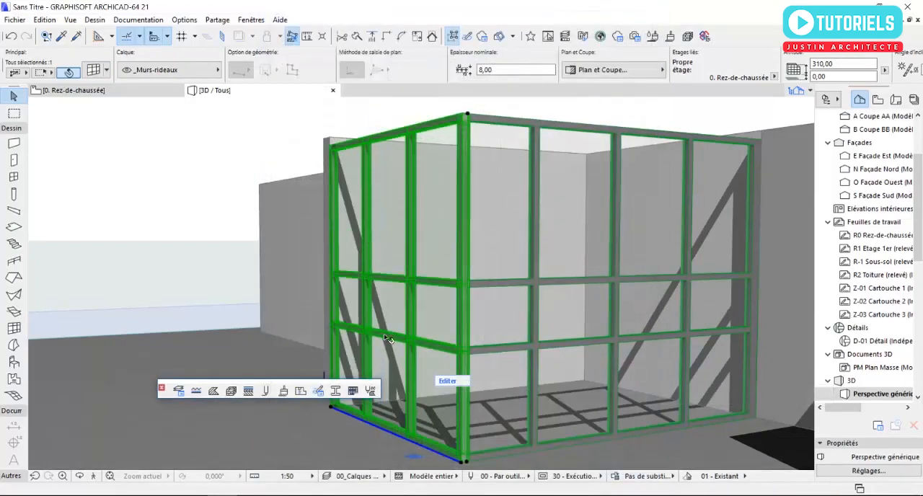
key("Escape")
scroll(513, 312, "down", 1)
middle_click_drag(448, 312, 600, 267, "shift")
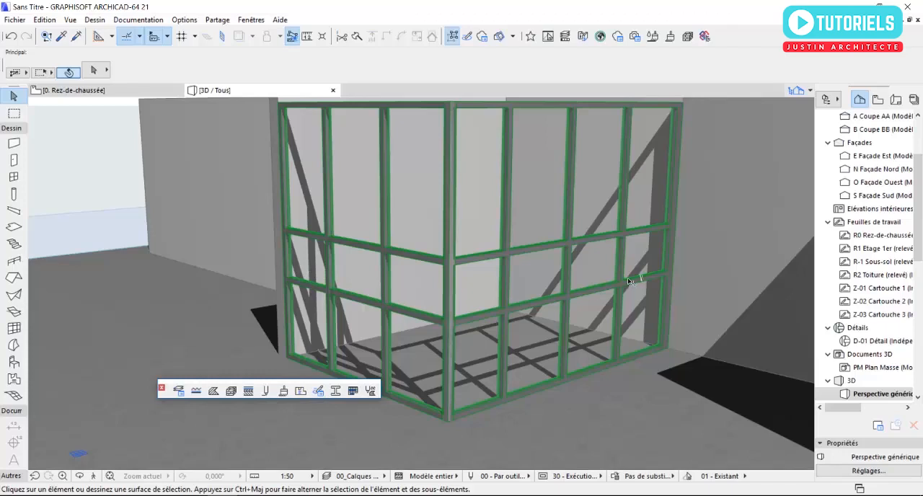
Step: In the four-column curtain wall's edit mode, change the middle-row panel farthest from the glazed corner to Fenêtre mr 21
scroll(636, 271, "up", 2)
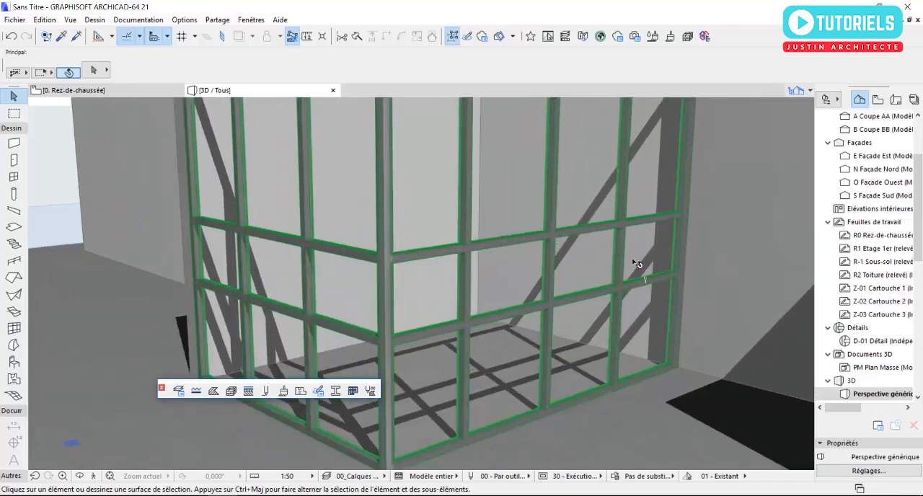
left_click(630, 265)
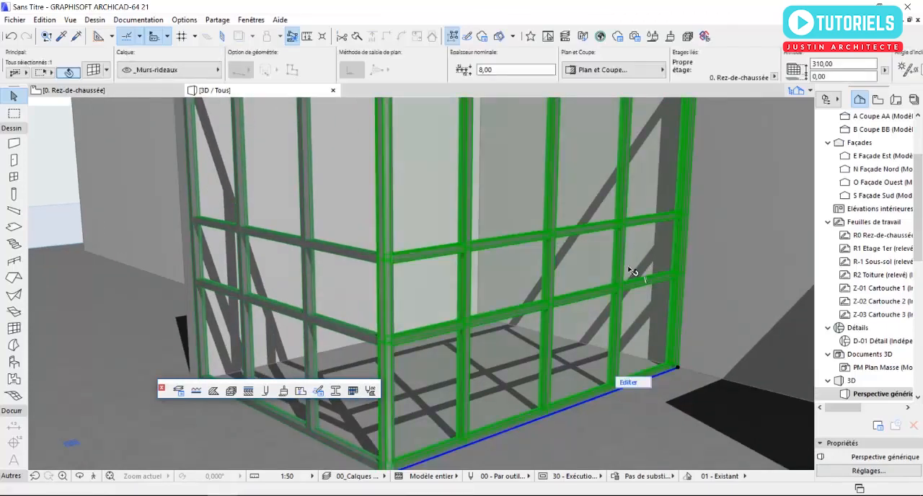
left_click(627, 383)
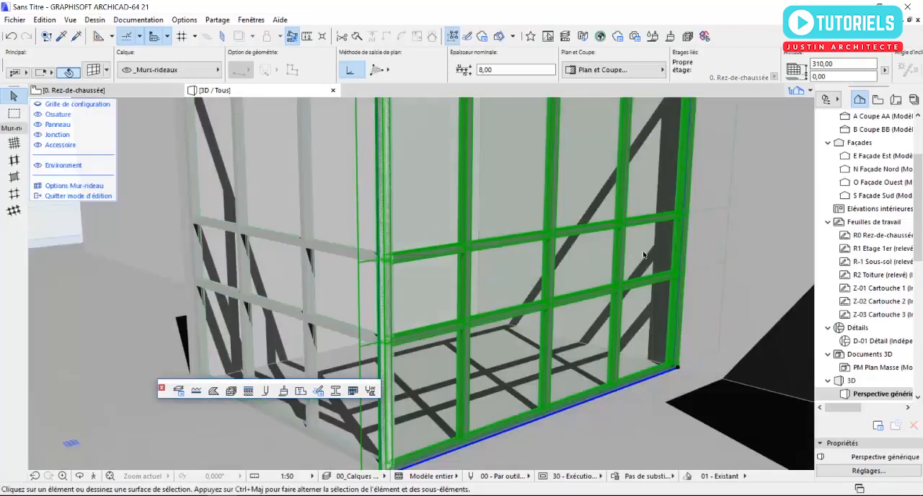
left_click(648, 258)
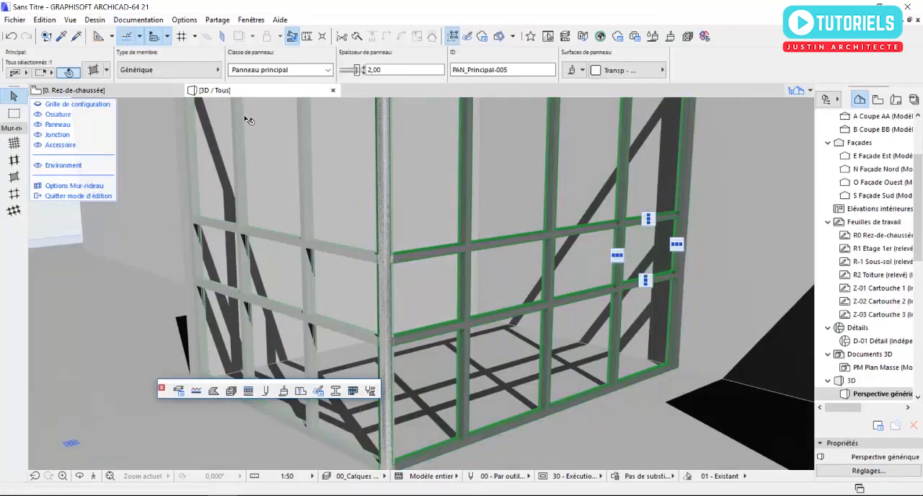
left_click(217, 70)
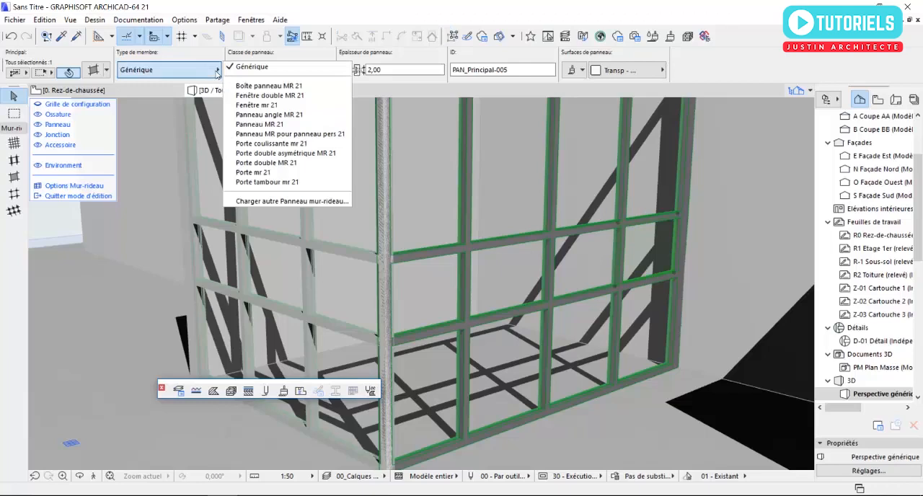
left_click(246, 104)
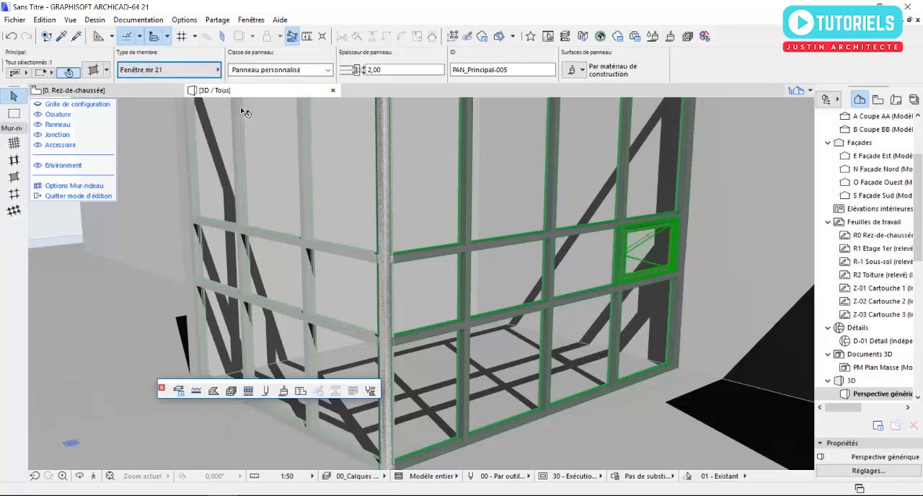
Step: Change the two middle-row panels next to the existing window panel in the four-column curtain wall to Fenêtre mr 21
left_click(590, 268)
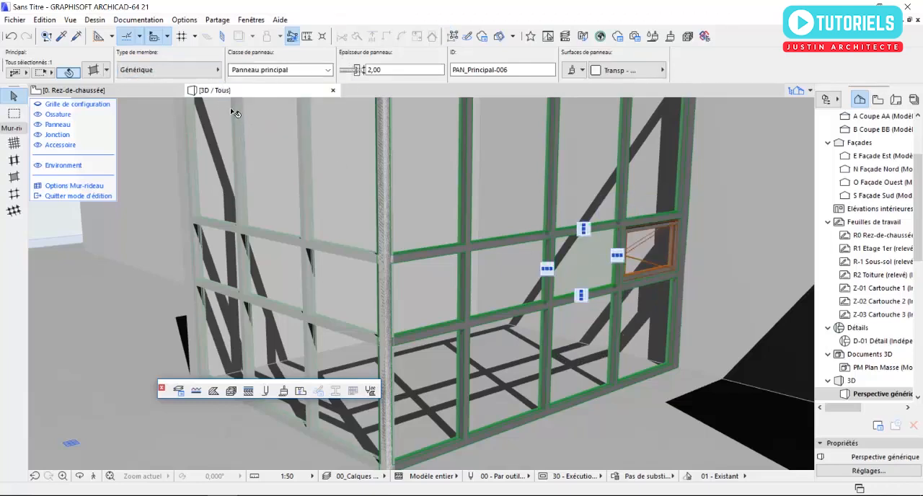
left_click(198, 74)
left_click(245, 105)
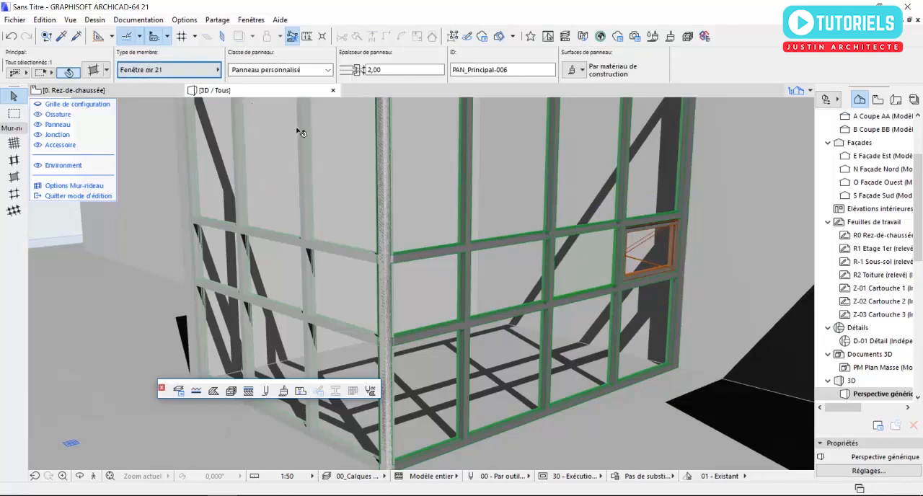
left_click(503, 288)
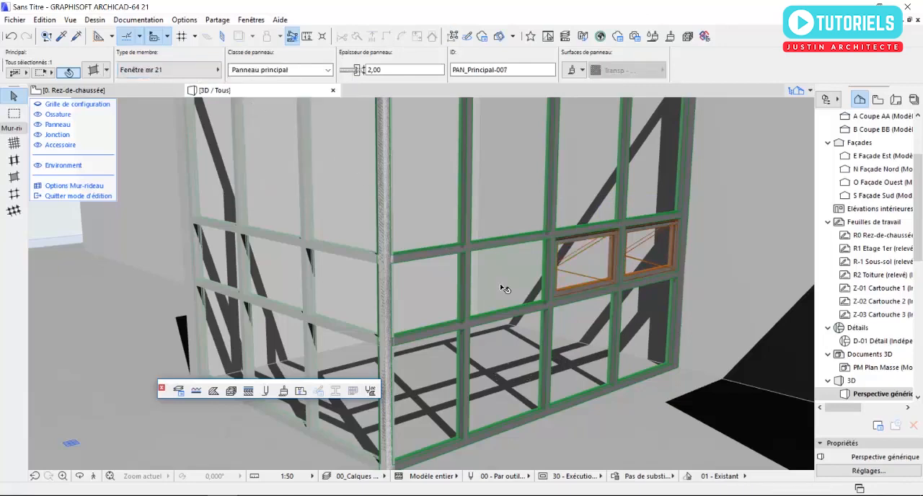
left_click(180, 72)
left_click(256, 106)
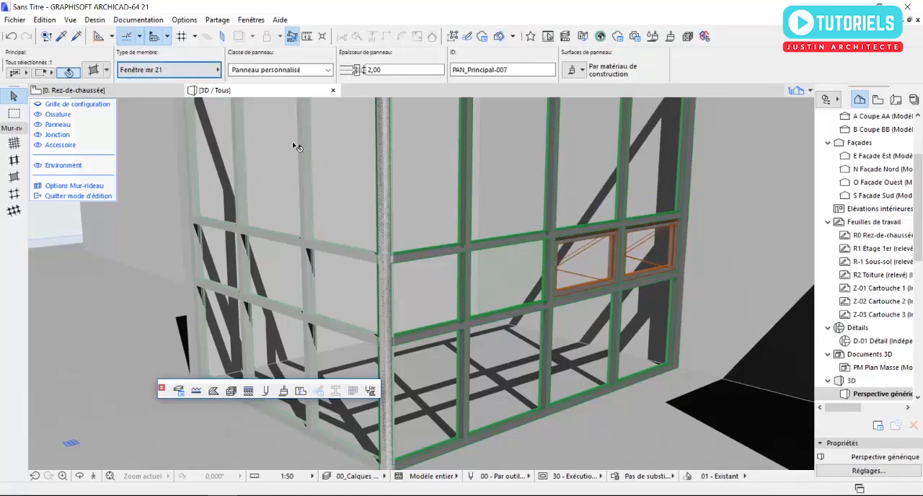
Step: Change the four-column curtain wall's middle-row panel beside the glazed corner to Fenêtre mr 21 and leave its edit mode
left_click(419, 309)
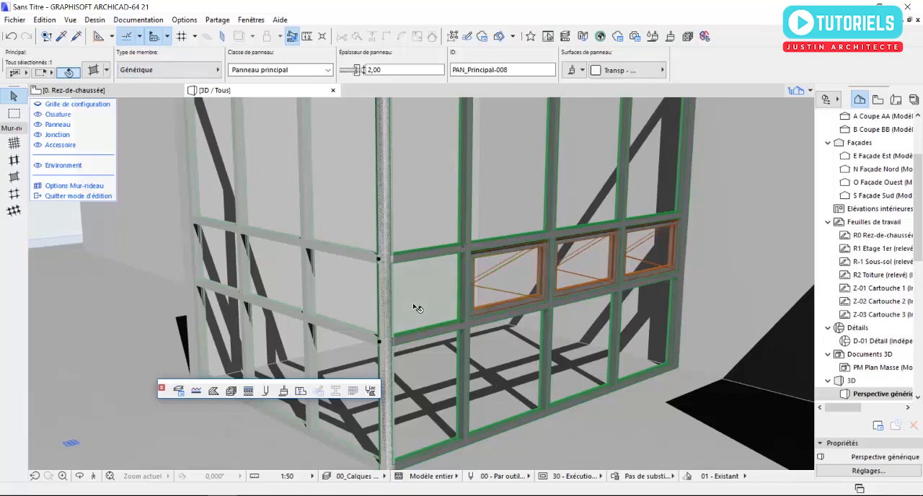
left_click(180, 70)
left_click(255, 108)
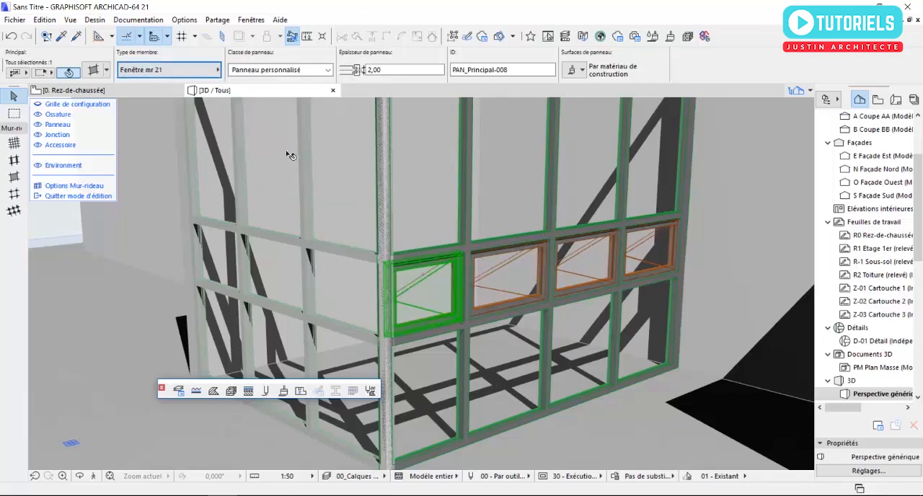
key("Escape")
key("Escape")
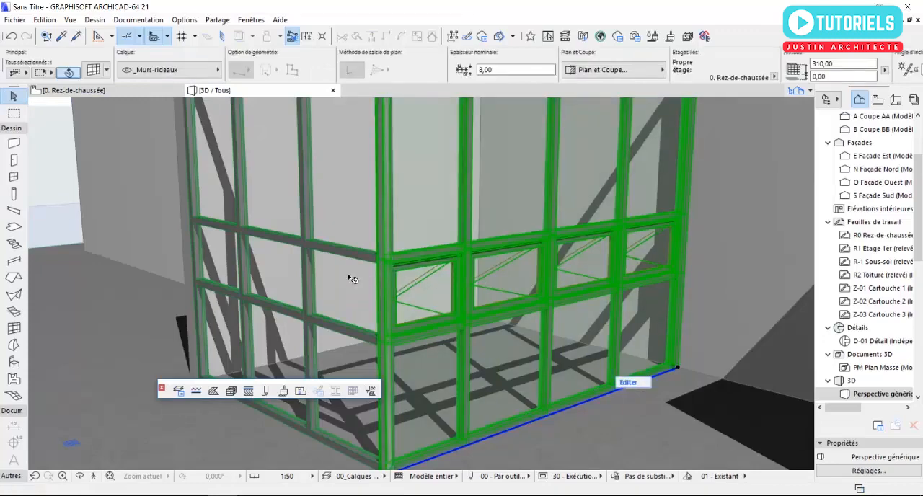
Step: In the three-column curtain wall's edit mode, change the middle-row panel beside the glazed corner to Fenêtre mr 21
scroll(299, 266, "down", 4)
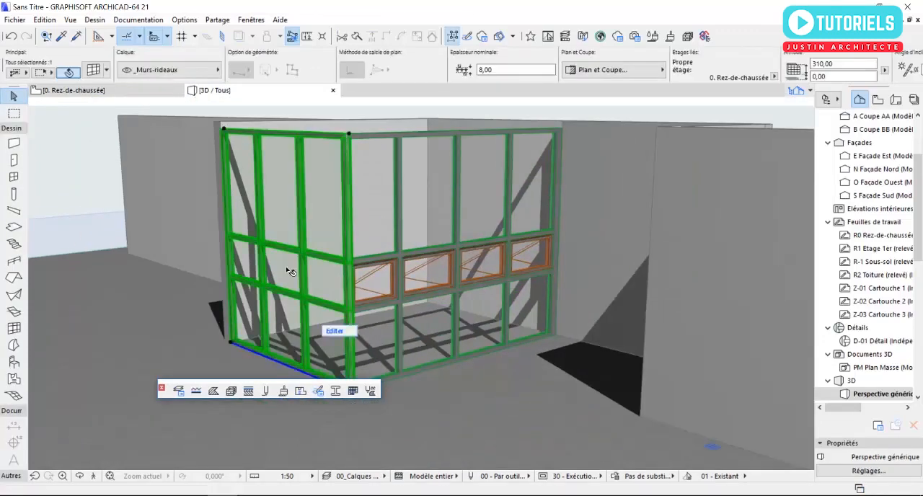
scroll(292, 277, "up", 2)
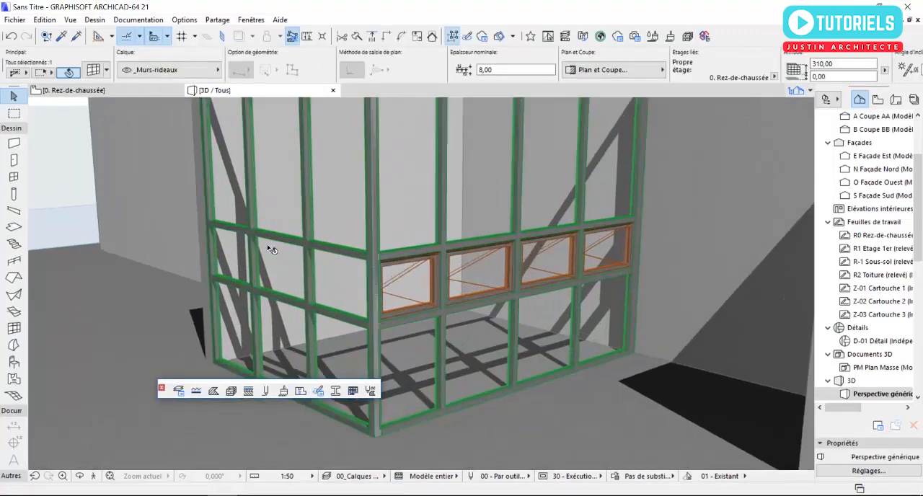
left_click(347, 358)
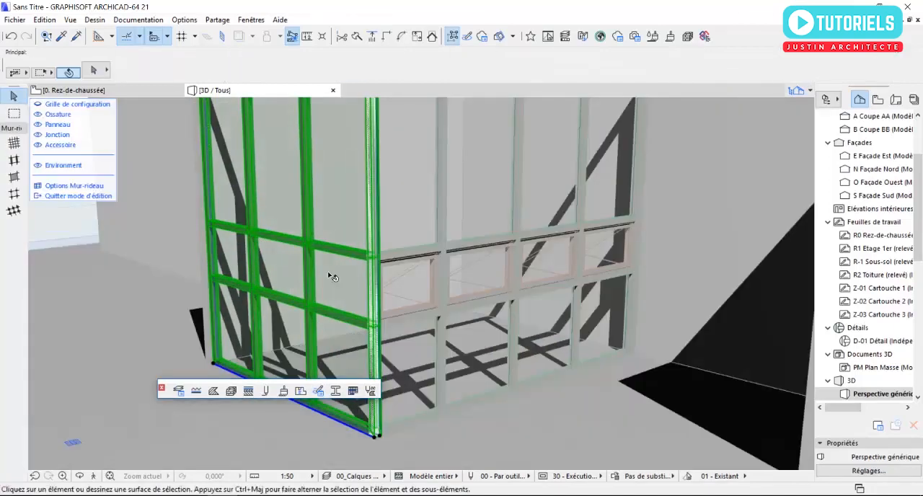
left_click(348, 305)
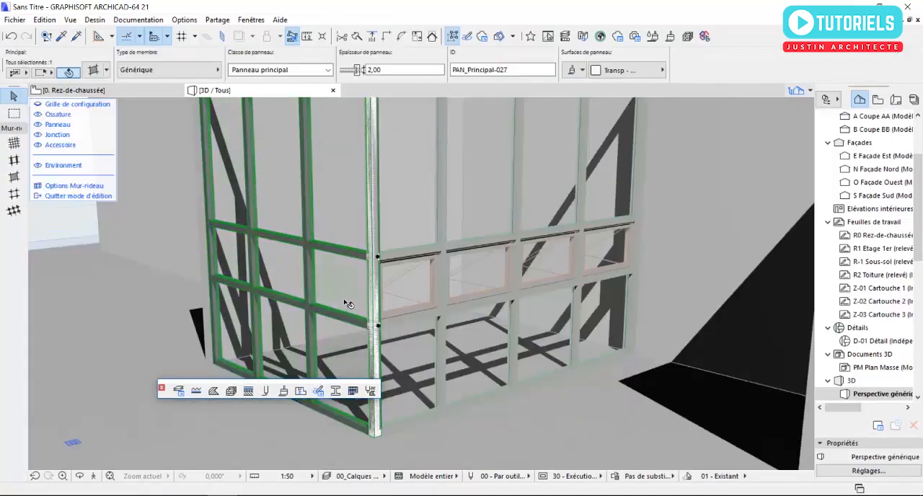
left_click(191, 69)
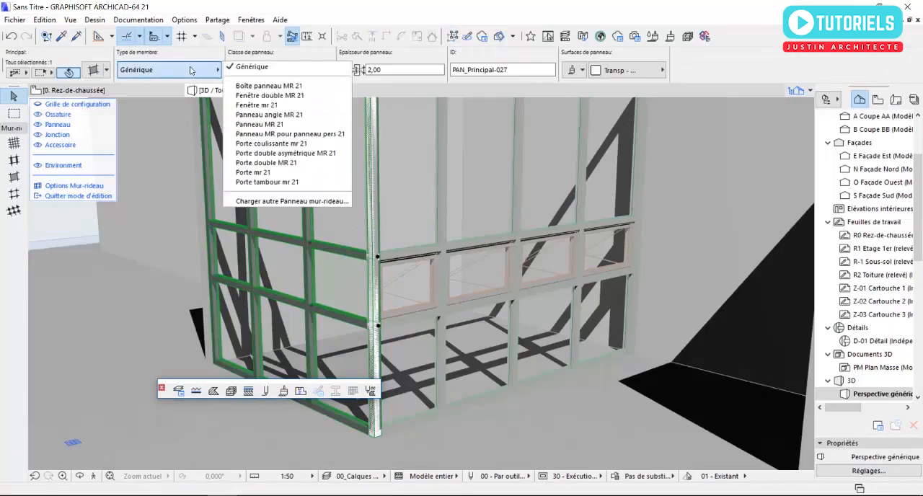
left_click(256, 104)
key("Escape")
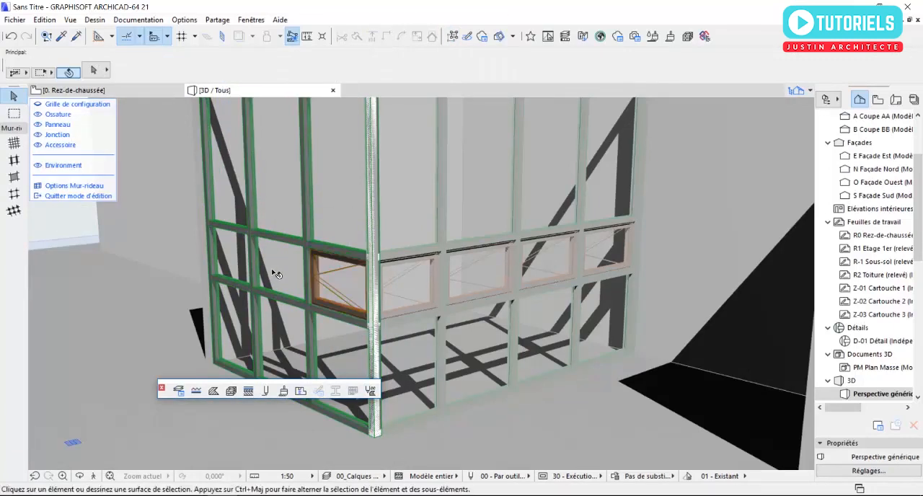
Step: Change the other two middle-row panels of the three-column curtain wall to Fenêtre mr 21 and leave its edit mode
scroll(271, 273, "up", 2)
left_click(276, 274)
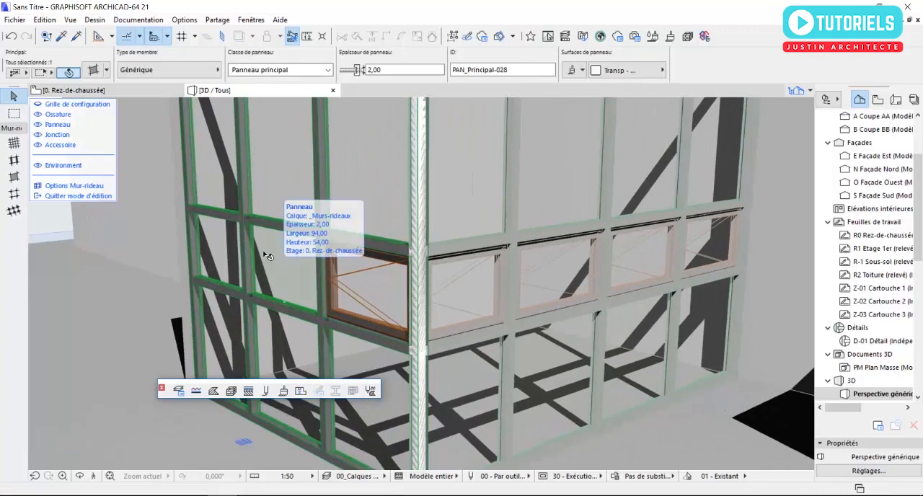
left_click(181, 69)
left_click(252, 106)
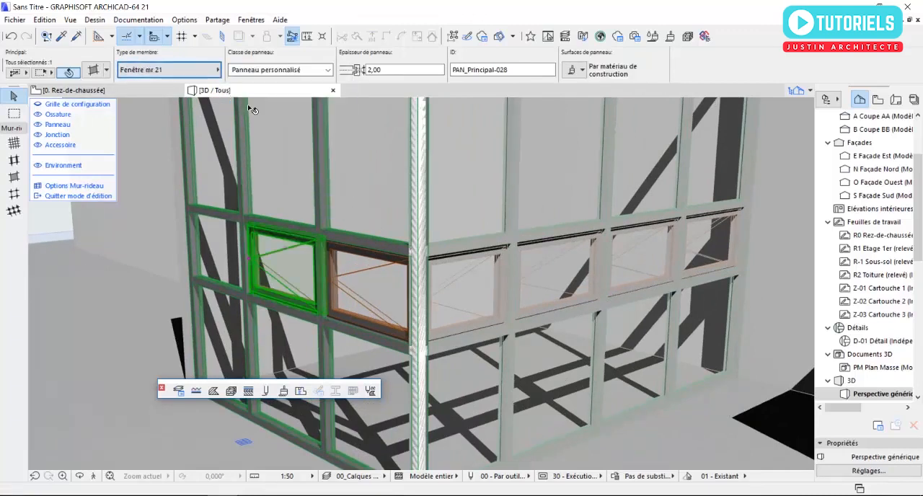
left_click(228, 249)
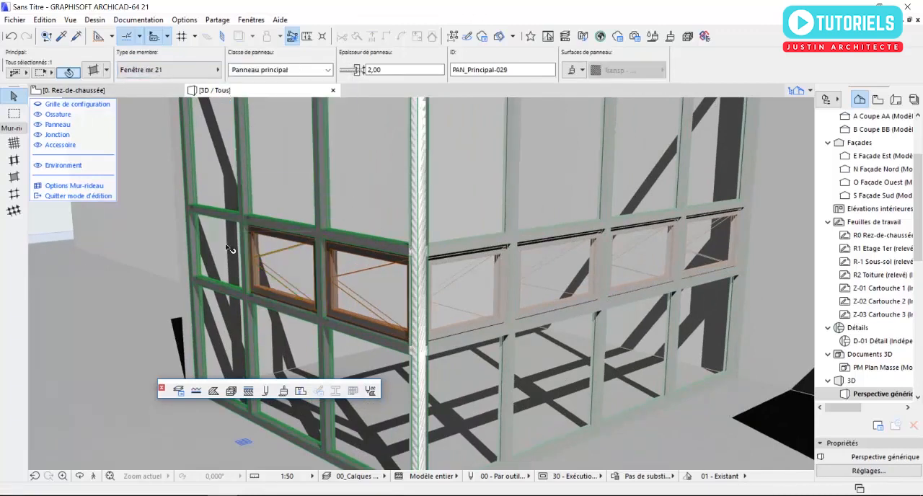
left_click(209, 73)
left_click(256, 106)
key("Escape")
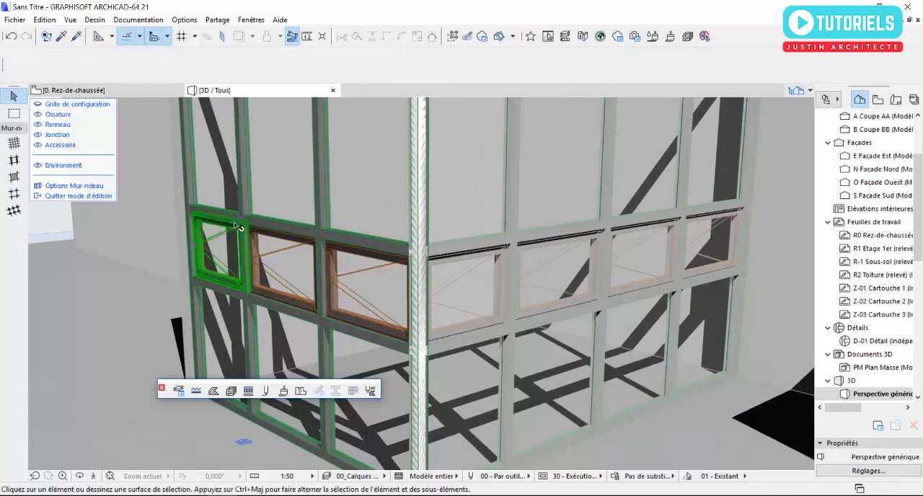
key("Escape")
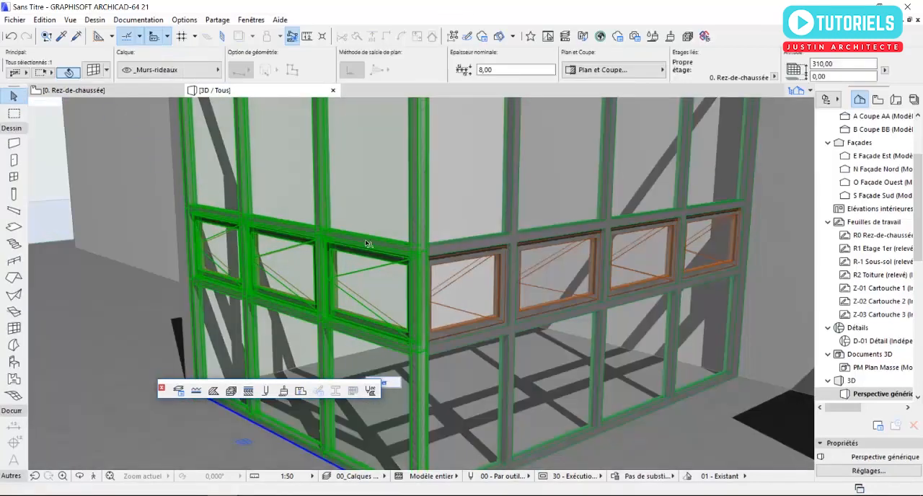
key("Escape")
scroll(361, 247, "down", 5)
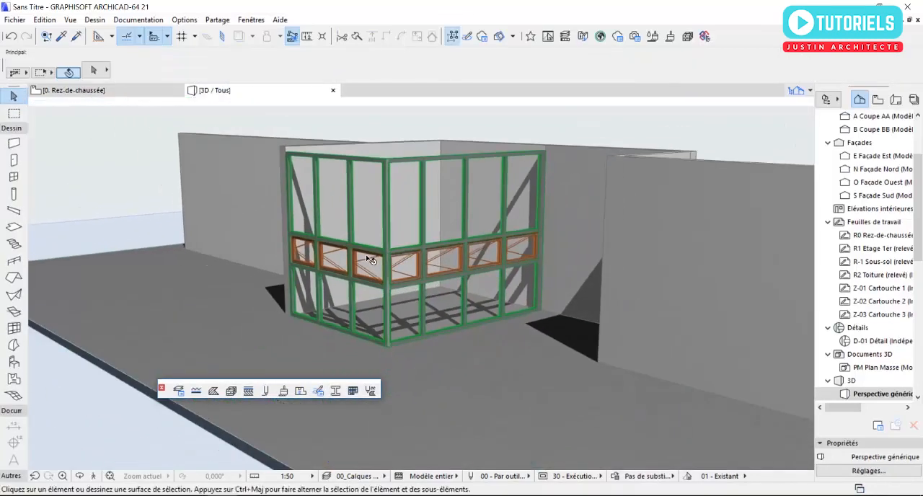
middle_click_drag(360, 249, 408, 293, "shift")
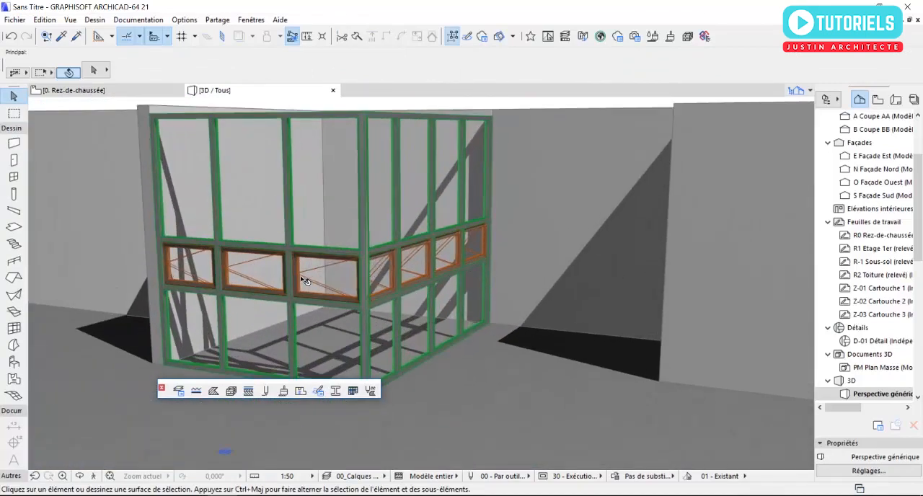
Step: On the ground-floor plan, delete the rear wall segment between the four-column curtain wall and the short recessed side wall
key("F2")
scroll(418, 276, "up", 5)
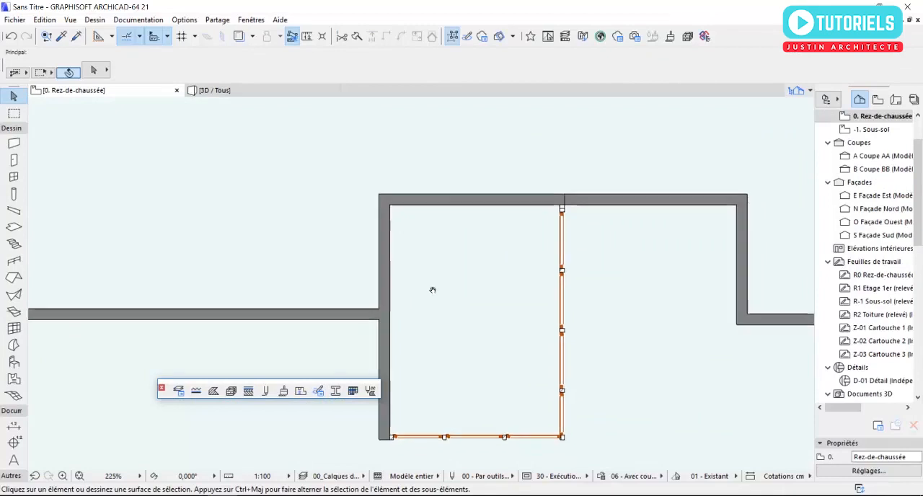
scroll(530, 202, "up", 5)
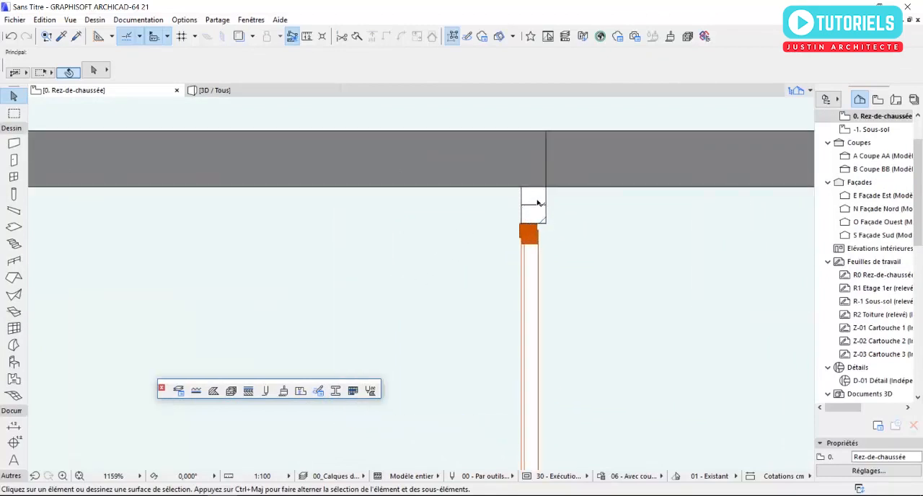
left_click(531, 212)
key("Escape")
scroll(352, 192, "down", 5)
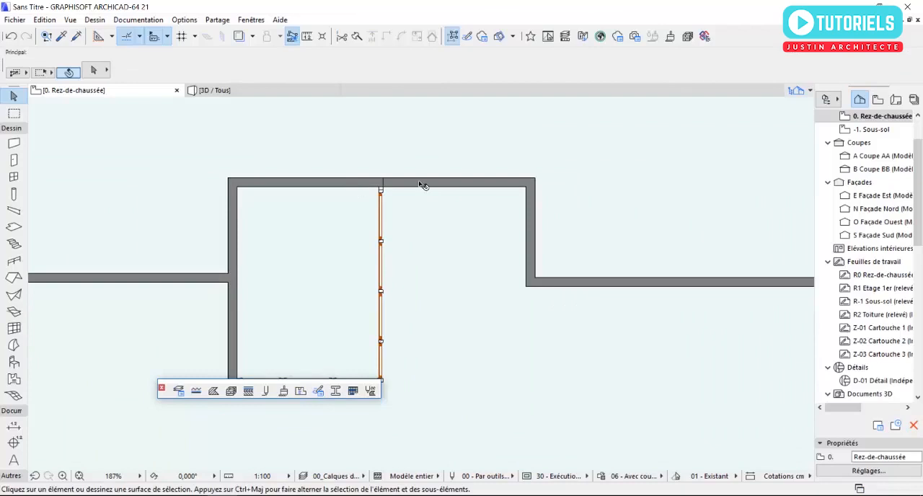
left_click(424, 184)
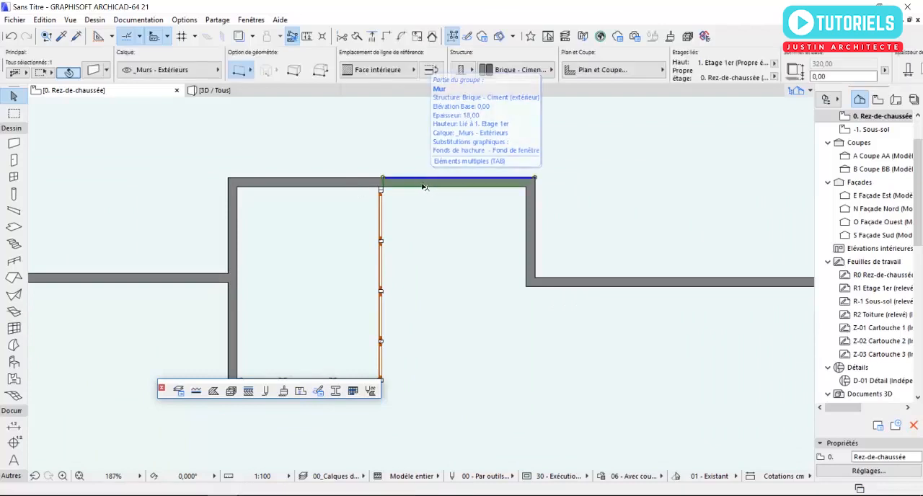
key("Delete")
Step: Intersect the remaining rear wall with the short side wall to close the gap, and view the building in 3D
left_click(350, 185)
left_click(536, 213, "shift")
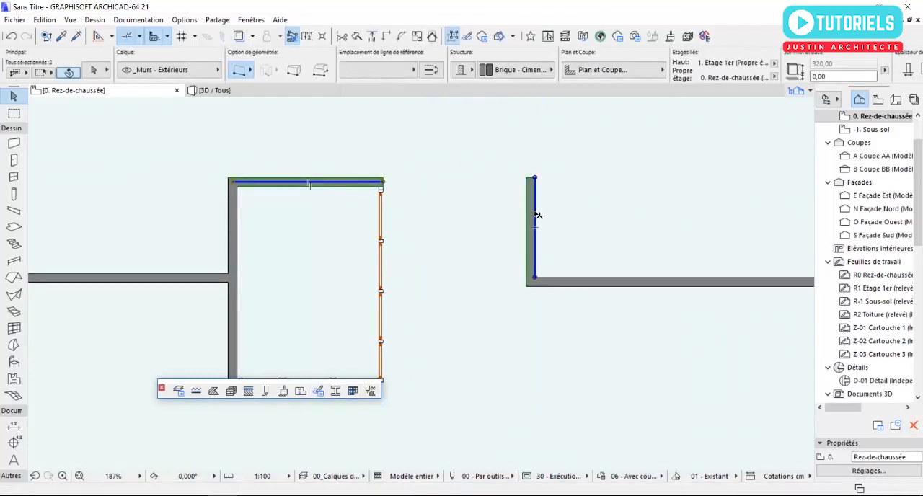
left_click(387, 36)
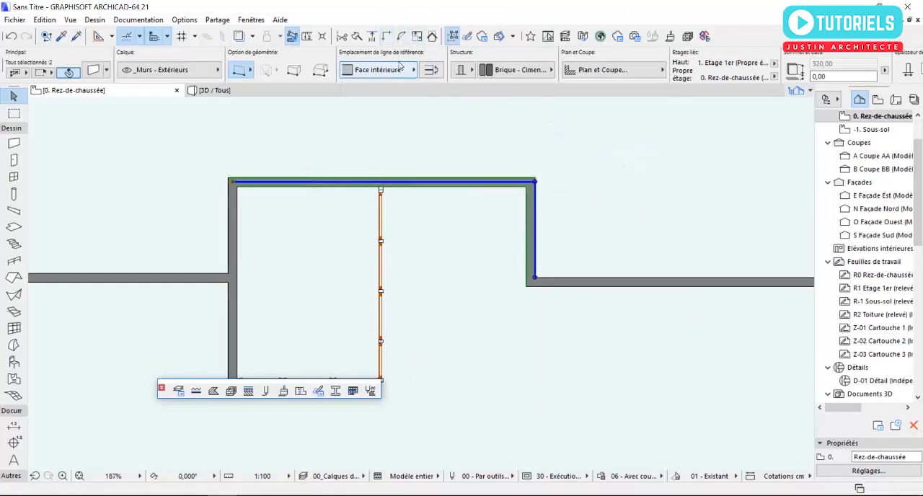
left_click(337, 273)
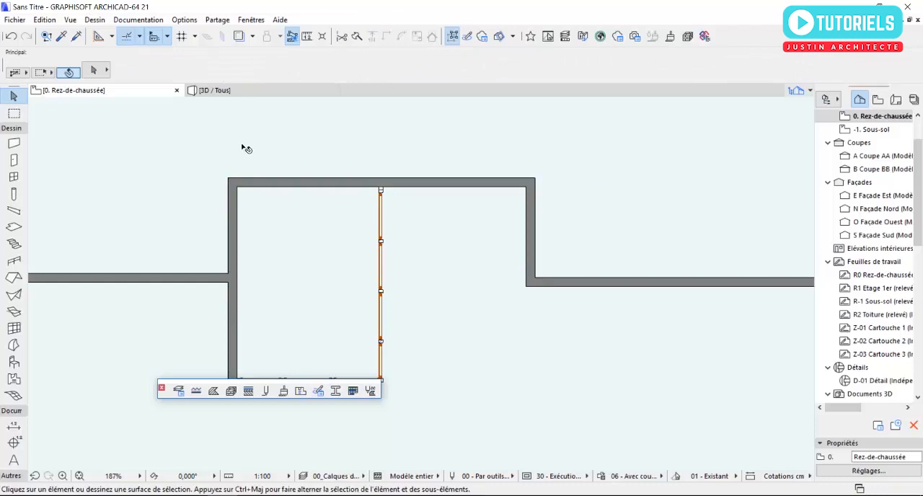
key("F3")
scroll(346, 208, "down", 5)
middle_click_drag(373, 209, 374, 228, "shift")
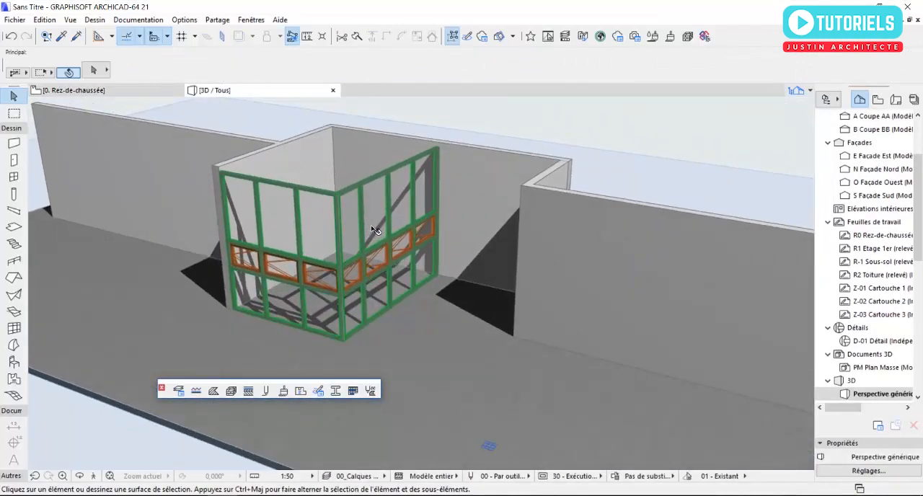
Step: On the ground-floor plan, place a 180 × 210 Porte devanture double 21 in the rear wall outside the glazed room, opening outward
key("F2")
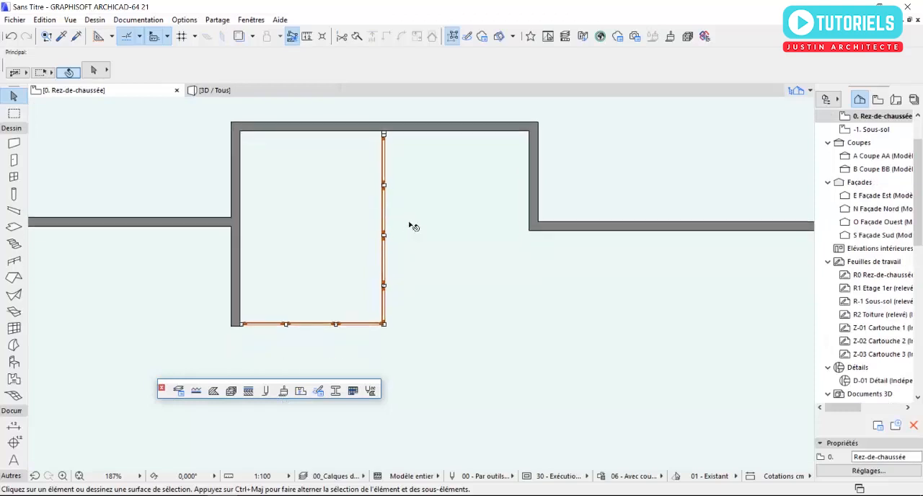
middle_click_drag(456, 131, 460, 220)
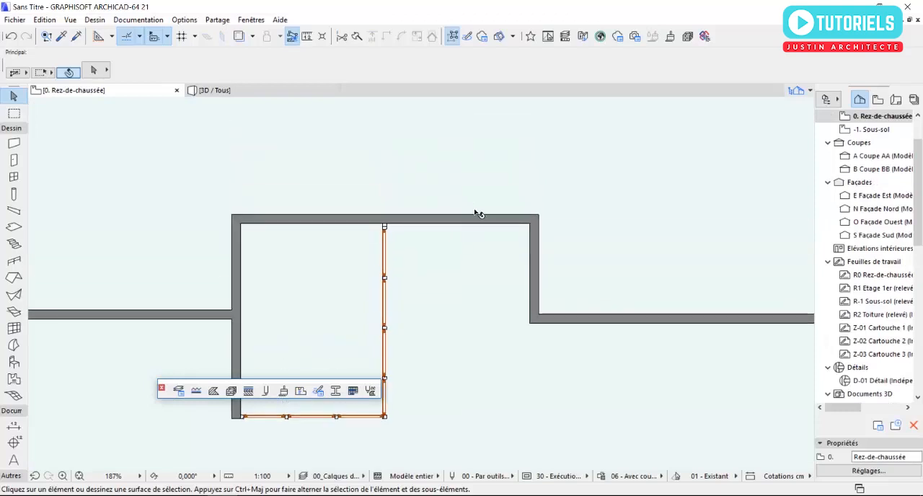
left_click(14, 160)
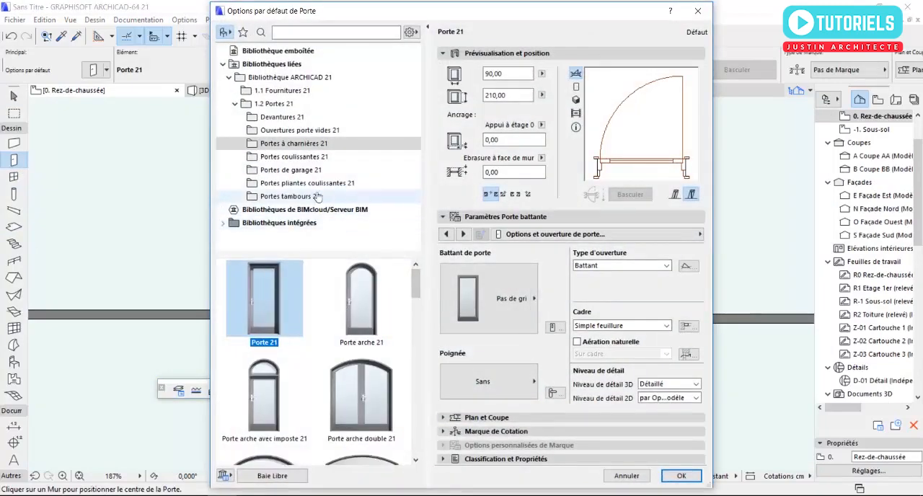
left_click(294, 117)
left_click_drag(418, 312, 421, 406)
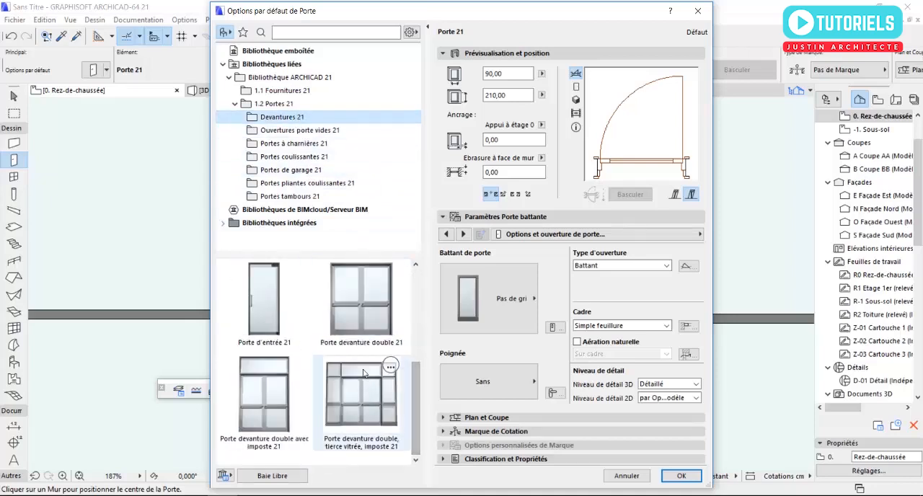
left_click(355, 305)
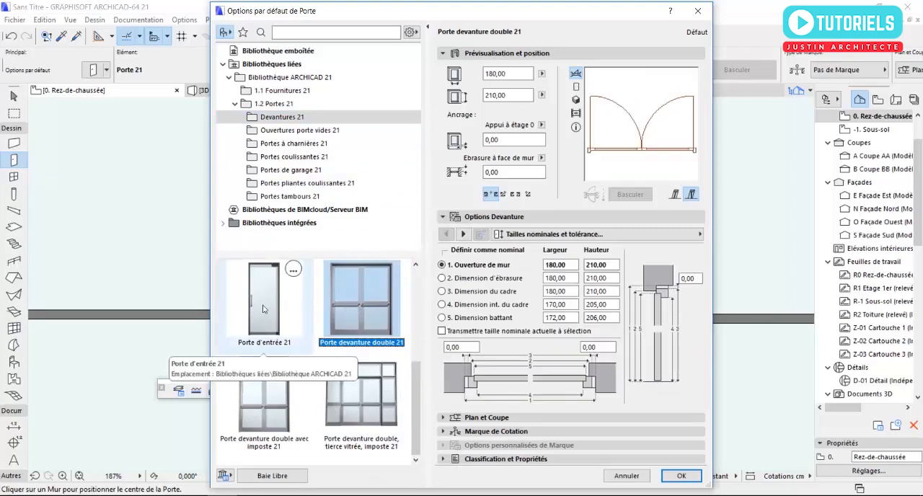
left_click(681, 476)
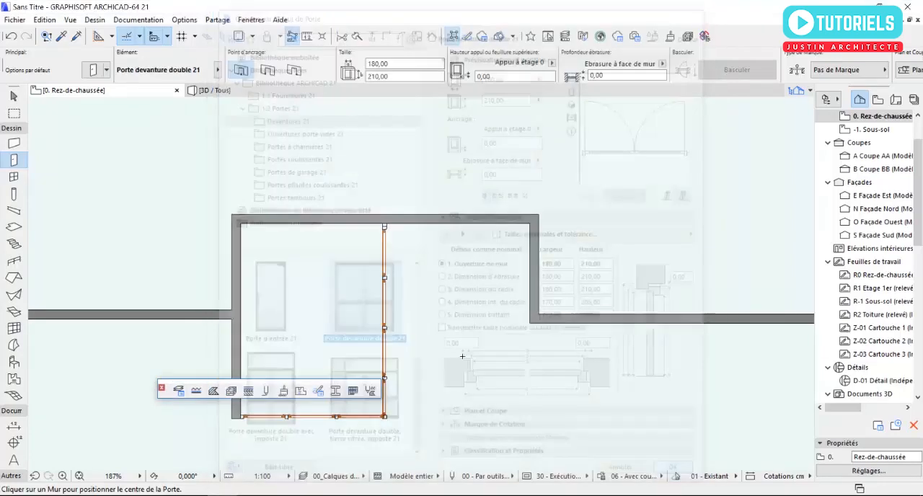
left_click(458, 218)
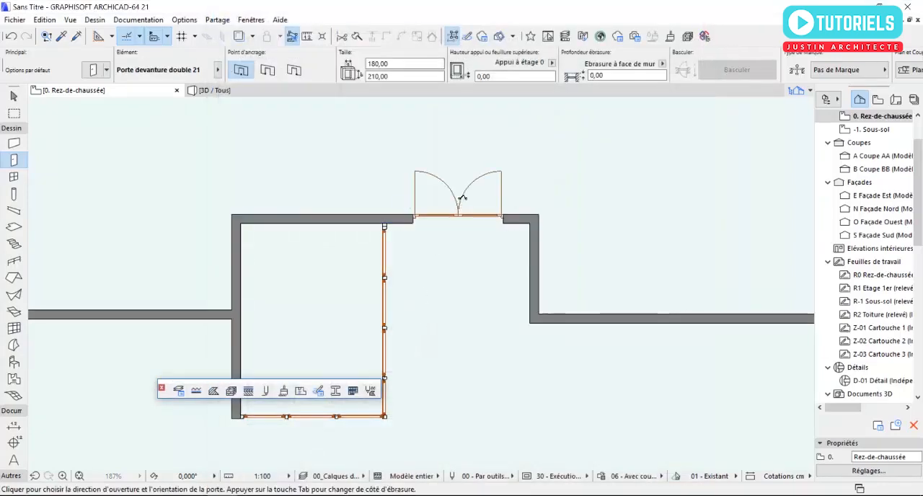
left_click(455, 181)
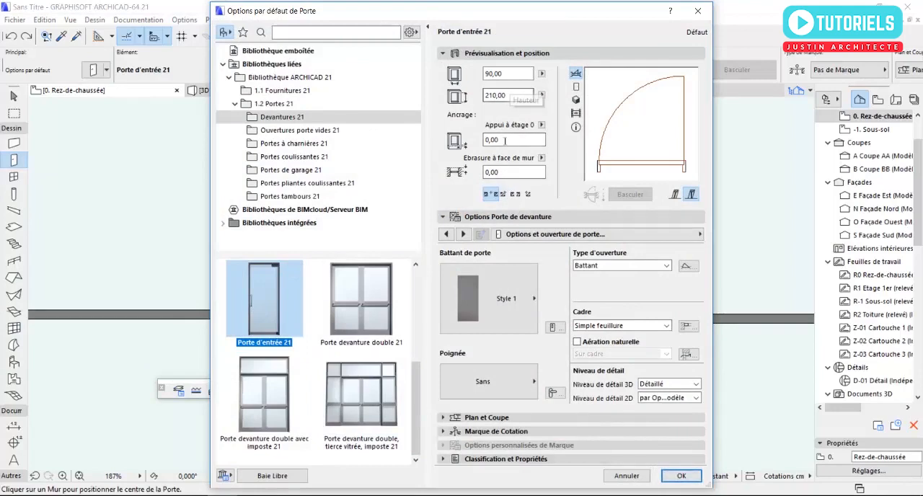
Step: Place a 90 × 210 Porte d'entrée 21 in the glazed room's rear wall near the four-column curtain wall, opening outward
left_click(681, 476)
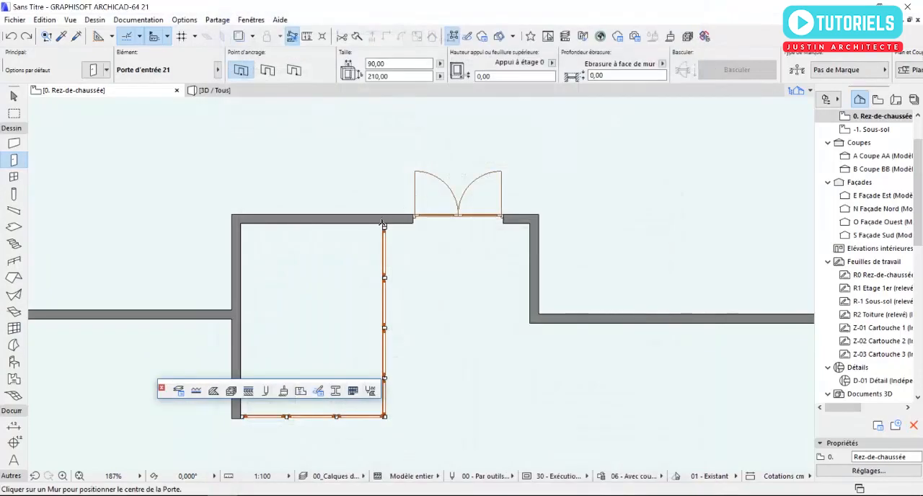
left_click(355, 218)
left_click(237, 161)
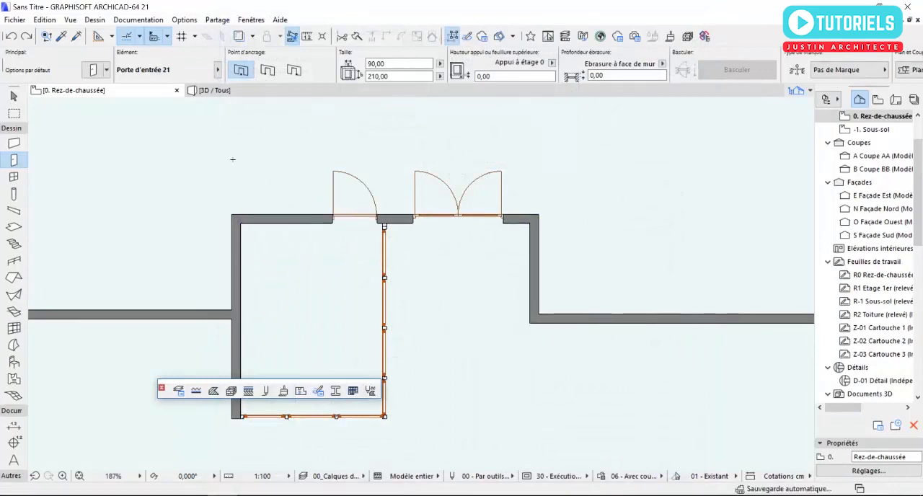
key("Escape")
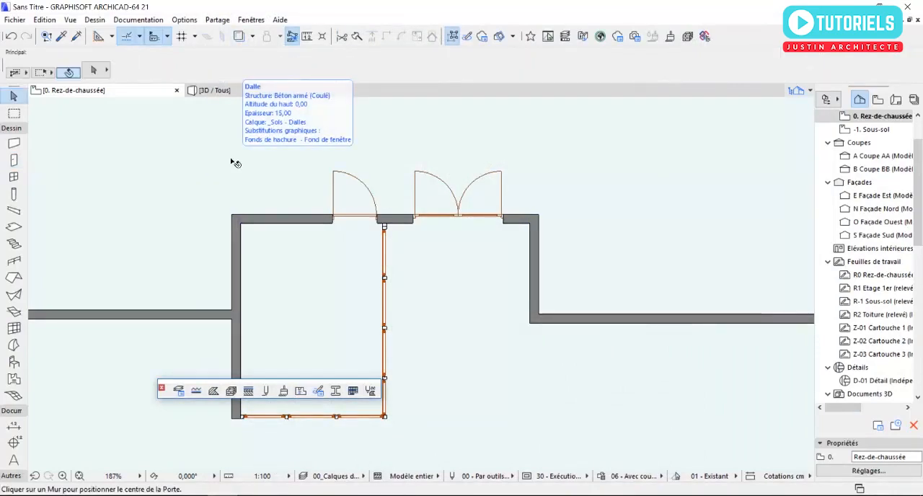
Step: In the 3D view, set the double entrance door's height to 240
key("F3")
middle_click_drag(232, 161, 478, 249, "shift")
scroll(478, 248, "up", 3)
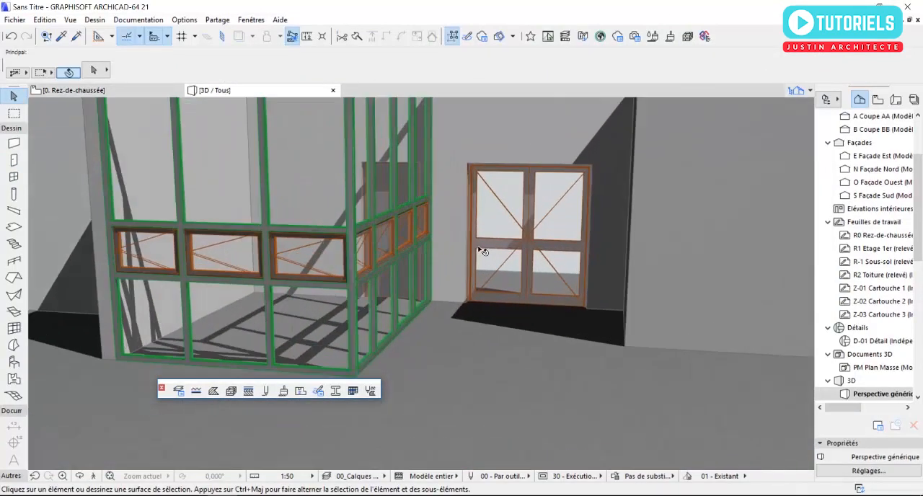
left_click(508, 239)
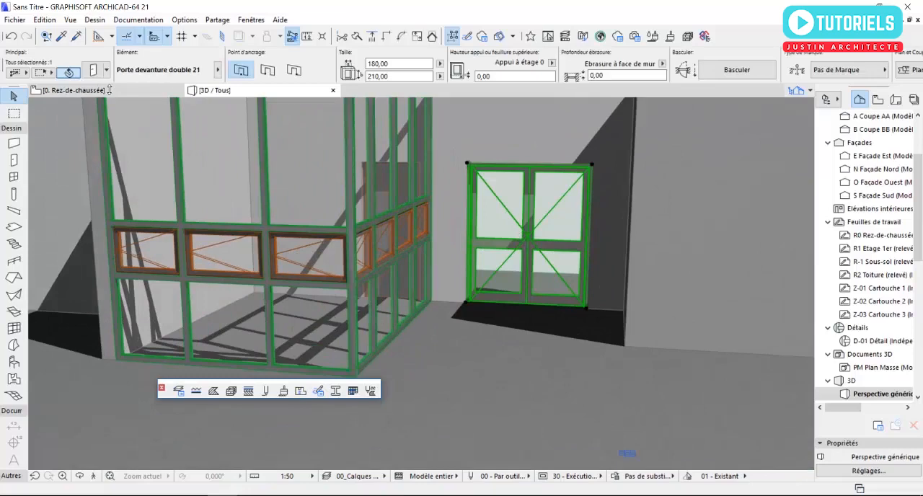
left_click(94, 71)
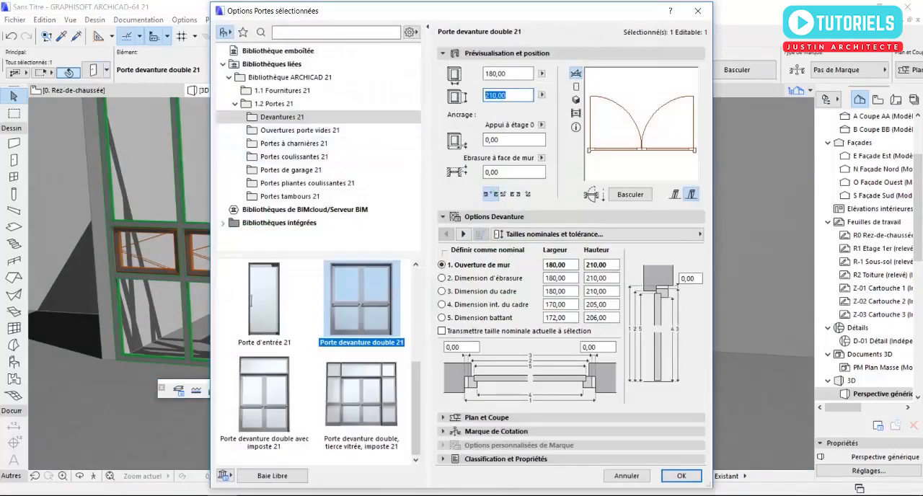
left_click(681, 476)
Step: Set the height of the single entrance door inside the glazed room to 240
left_click_drag(447, 206, 383, 246)
left_click(383, 247)
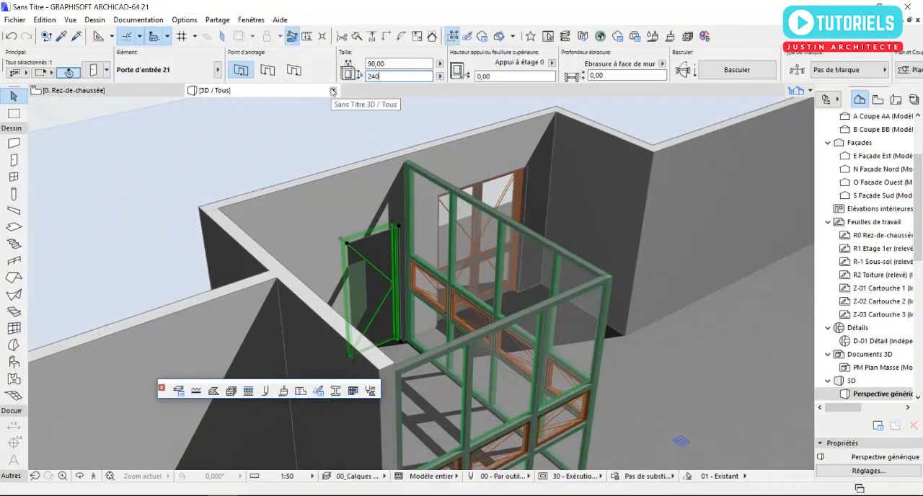
key("Return")
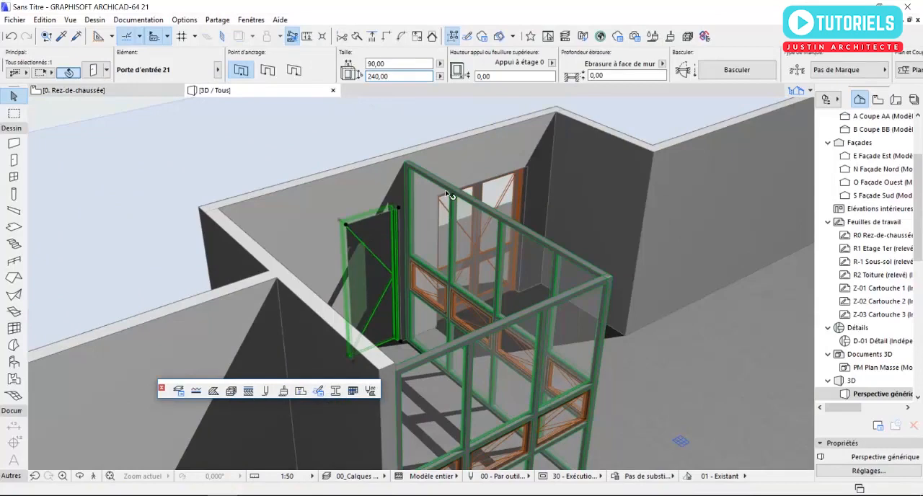
key("Escape")
Step: Unlink the top of the long boundary wall on the double door's side and set its height to 250
middle_click_drag(466, 220, 421, 206, "shift")
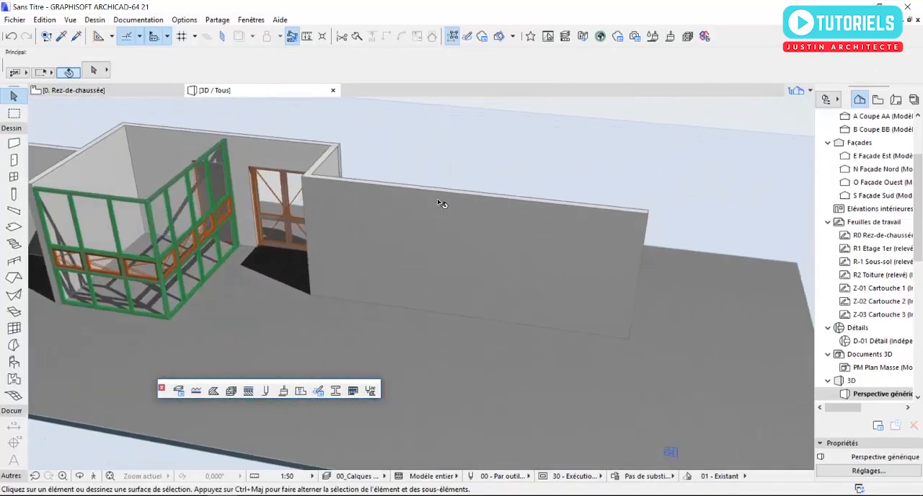
left_click(438, 200)
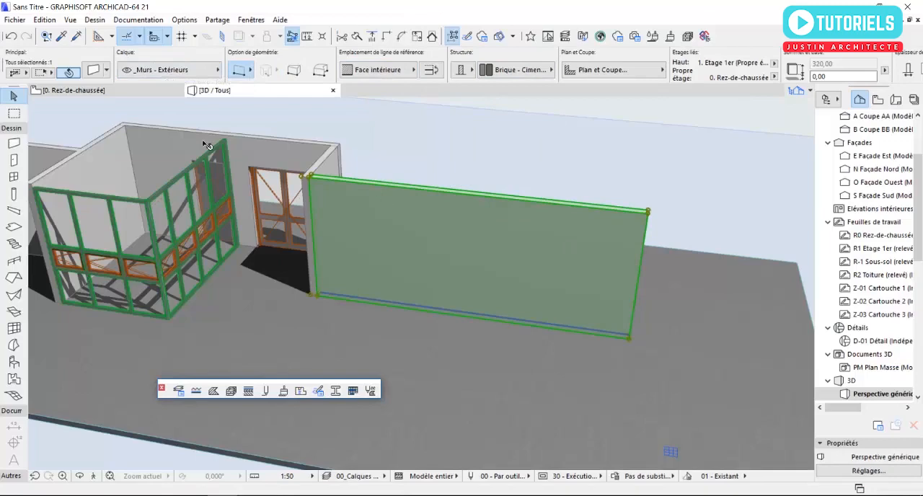
left_click(390, 116)
left_click(341, 156)
left_click_drag(426, 170, 393, 172)
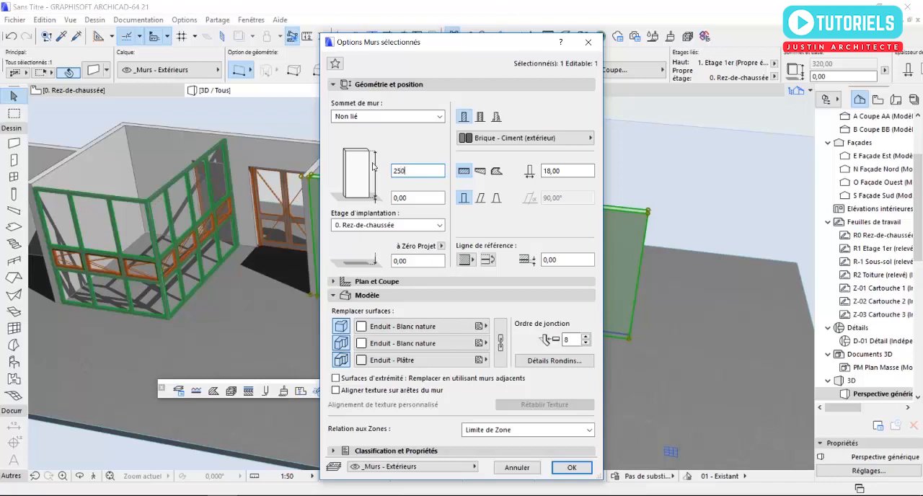
left_click(566, 468)
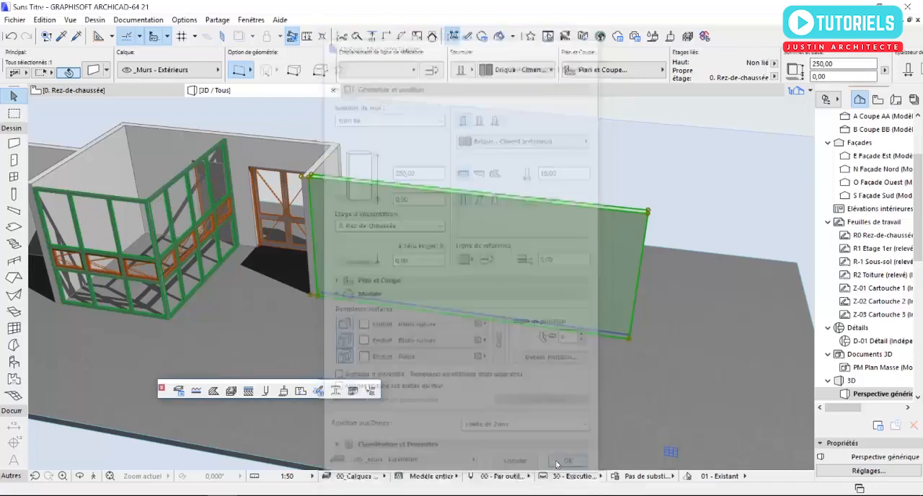
key("Escape")
Step: Pick up the lowered boundary wall's parameters and transfer them to the adjoining short recessed side wall
scroll(304, 199, "up", 3)
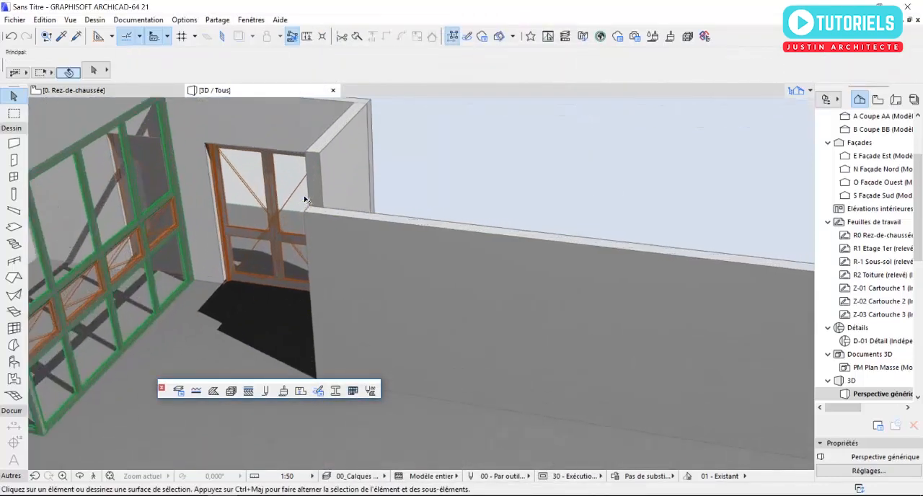
middle_click_drag(310, 200, 365, 218)
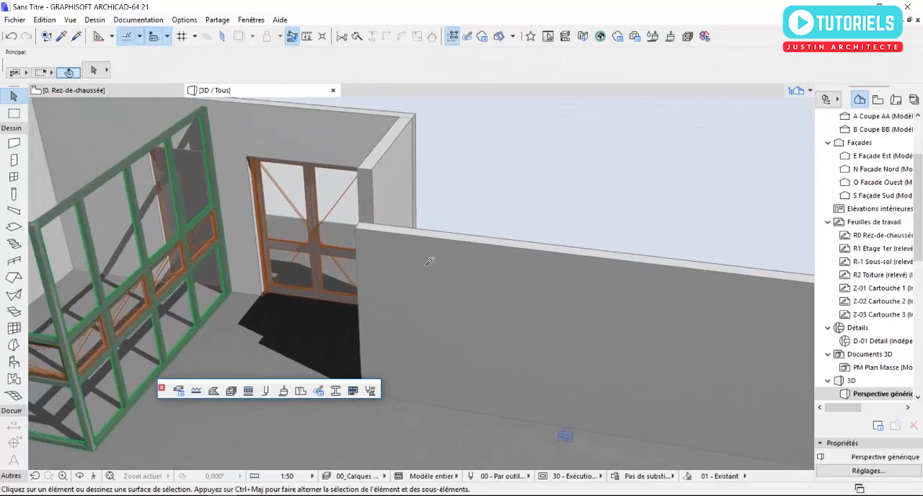
left_click(62, 38)
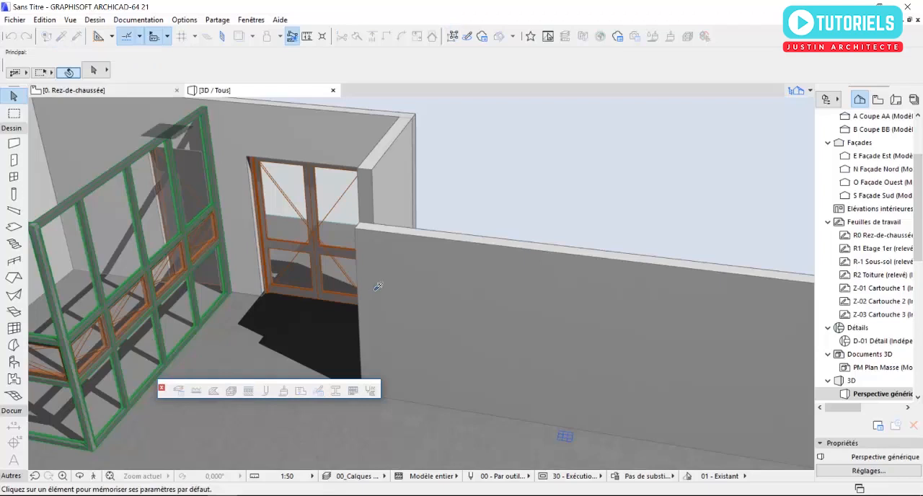
left_click(441, 258)
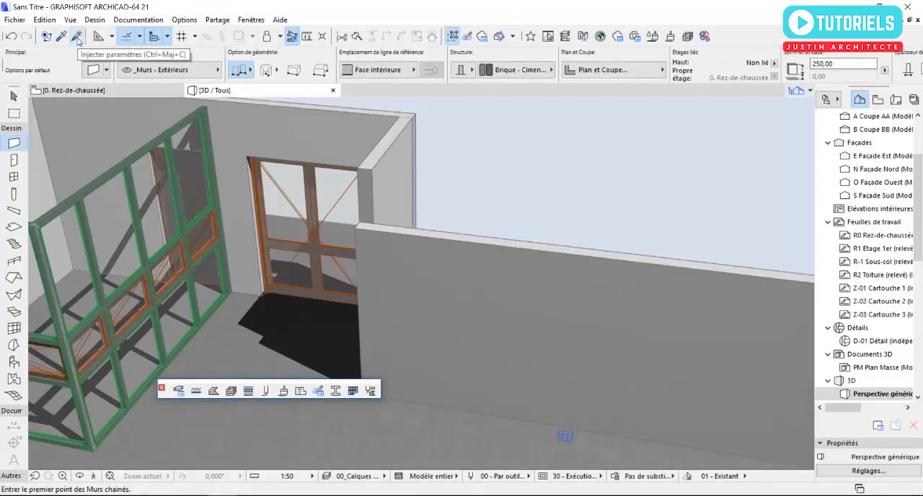
left_click(77, 38)
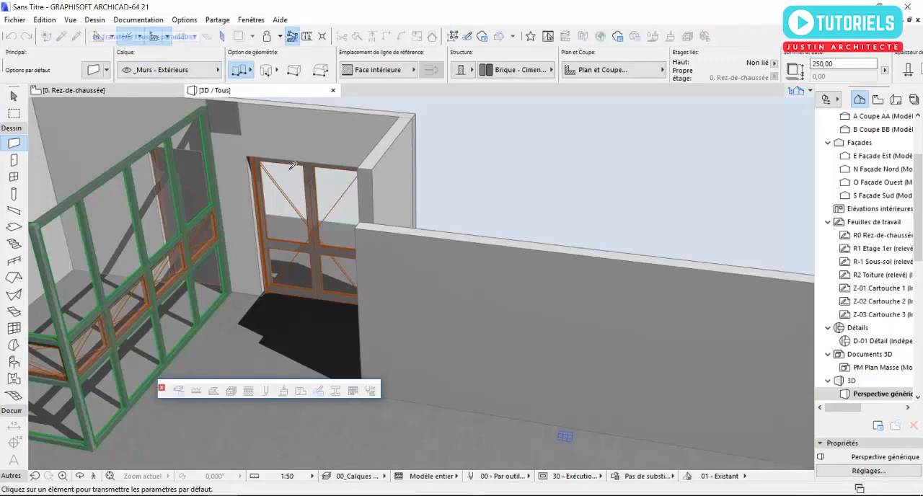
left_click(396, 176)
middle_click_drag(396, 176, 392, 231, "shift")
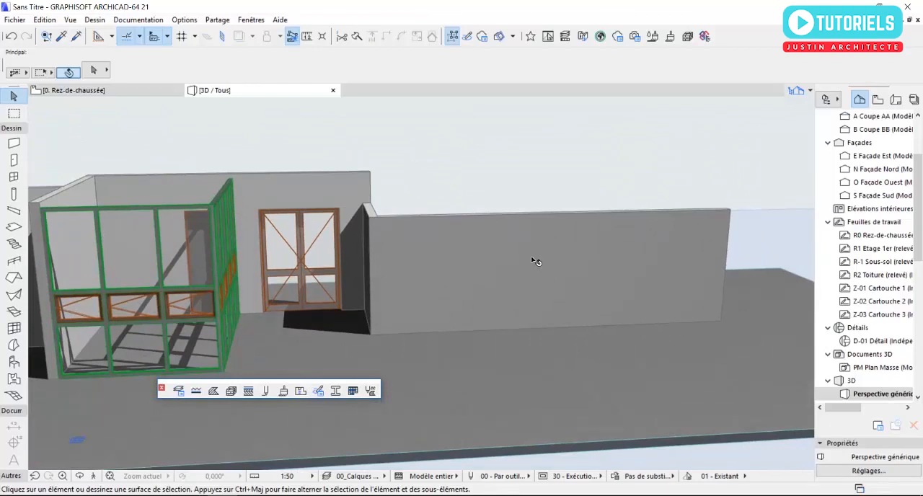
middle_click_drag(531, 260, 298, 212, "shift")
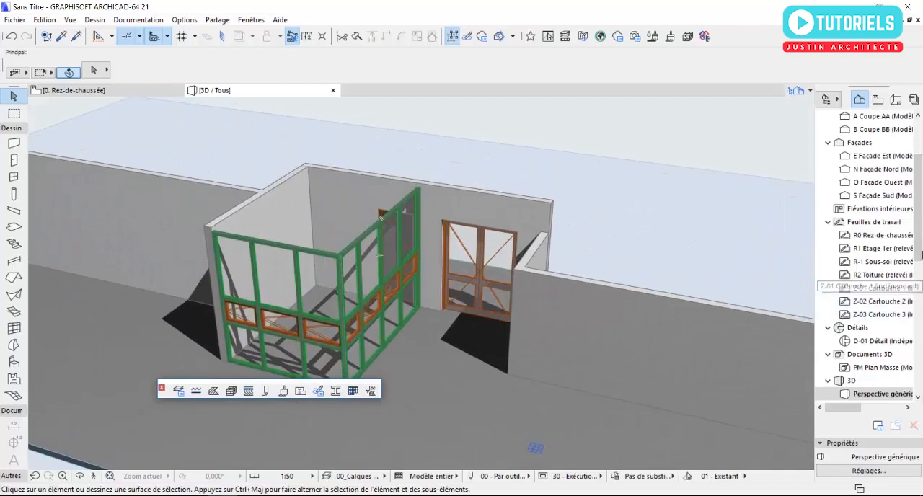
Step: Open the 1. Etage 1er plan and show the 0. Rez-de-chaussée storey as its trace reference
scroll(902, 194, "up", 3)
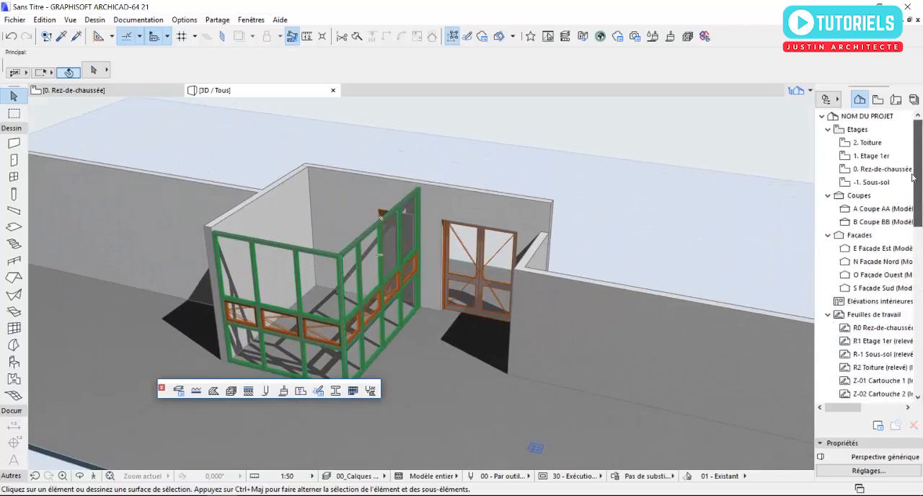
double_click(872, 157)
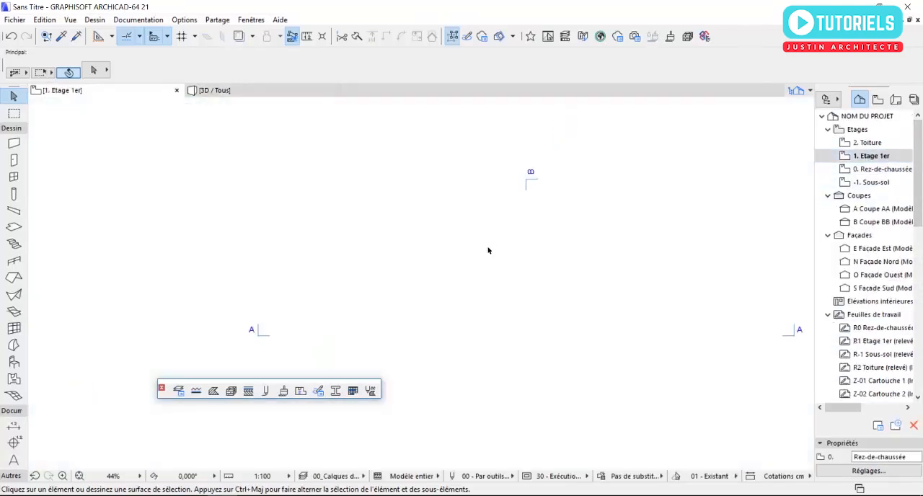
right_click(873, 172)
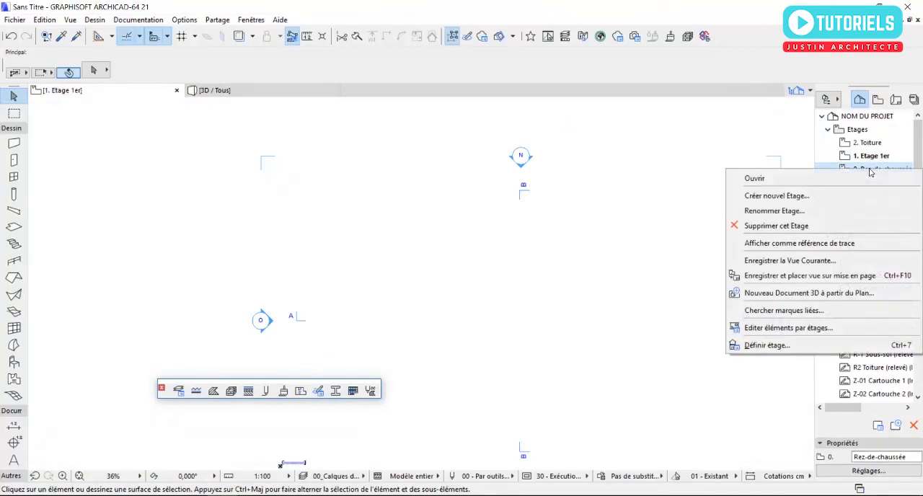
left_click(799, 244)
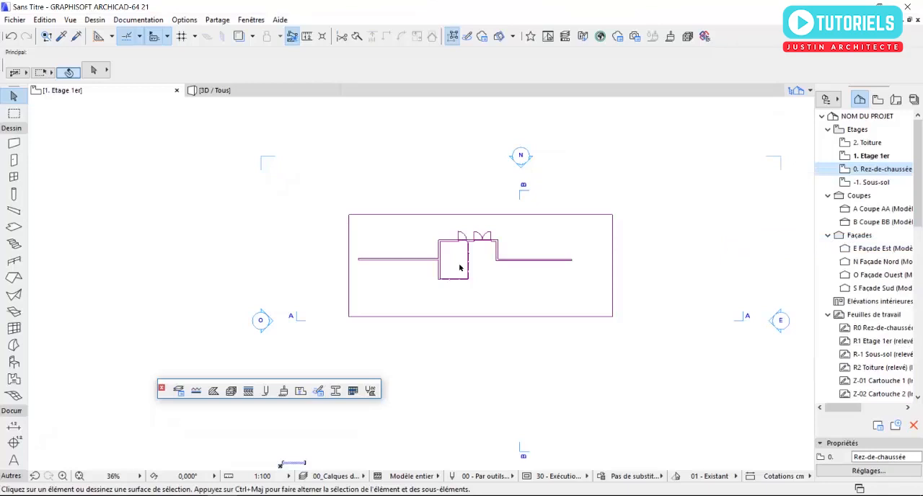
Step: Configure the default slab with a thickness of 40 and the Enduit - Blanc nature surface on all its faces
scroll(445, 247, "up", 6)
middle_click_drag(447, 249, 428, 266)
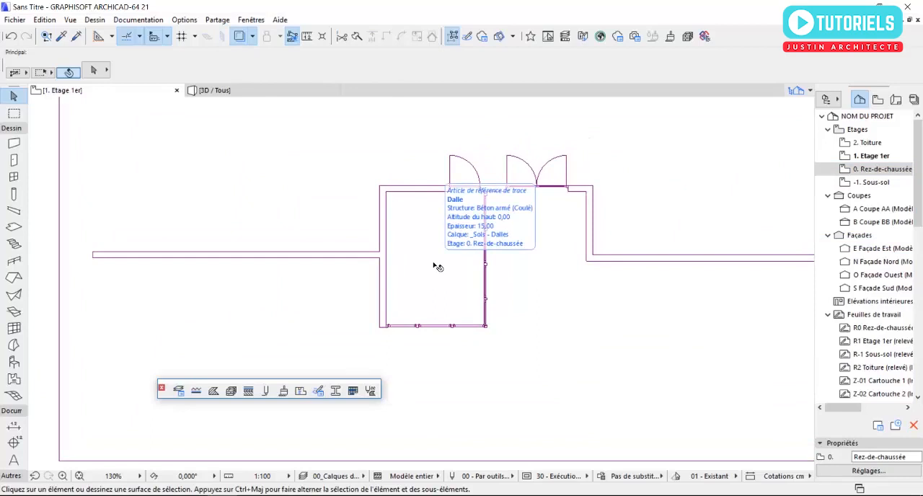
left_click(14, 228)
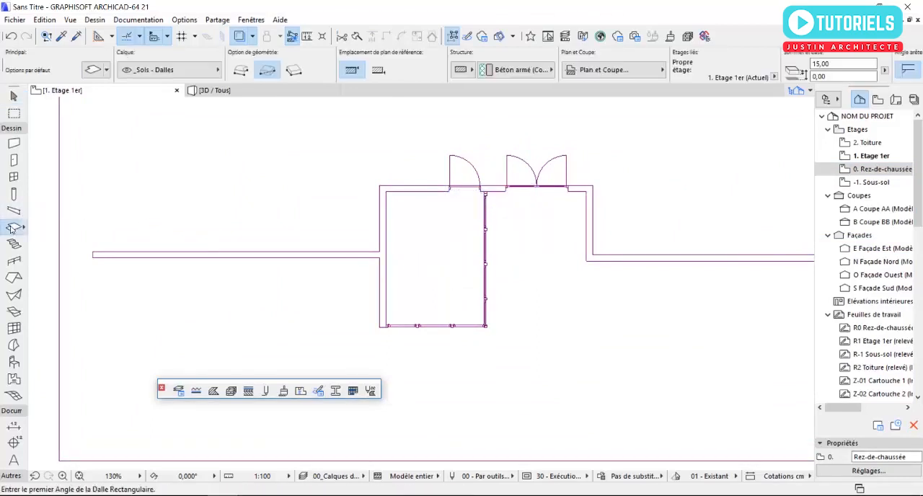
left_click(91, 70)
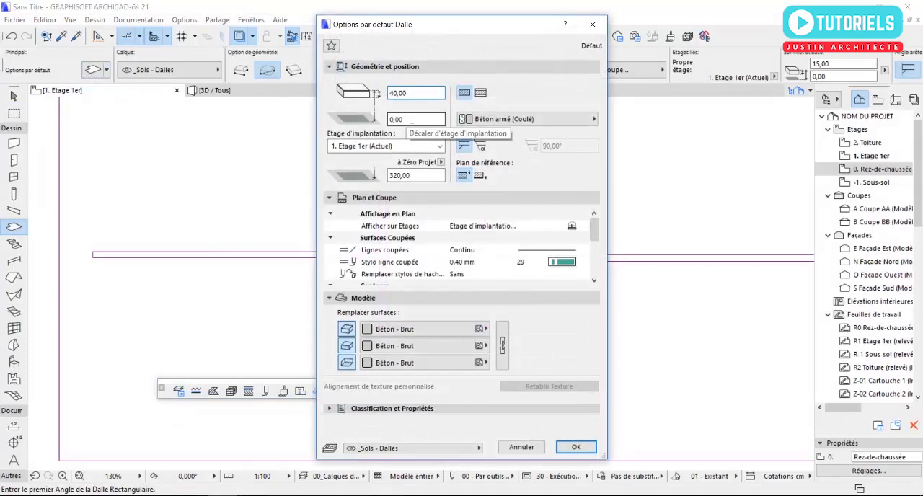
left_click(451, 329)
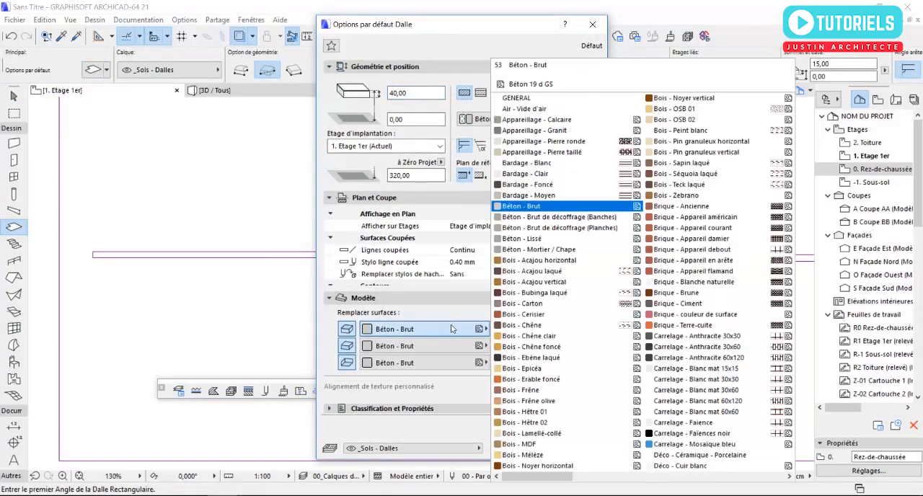
scroll(550, 306, "down", 4)
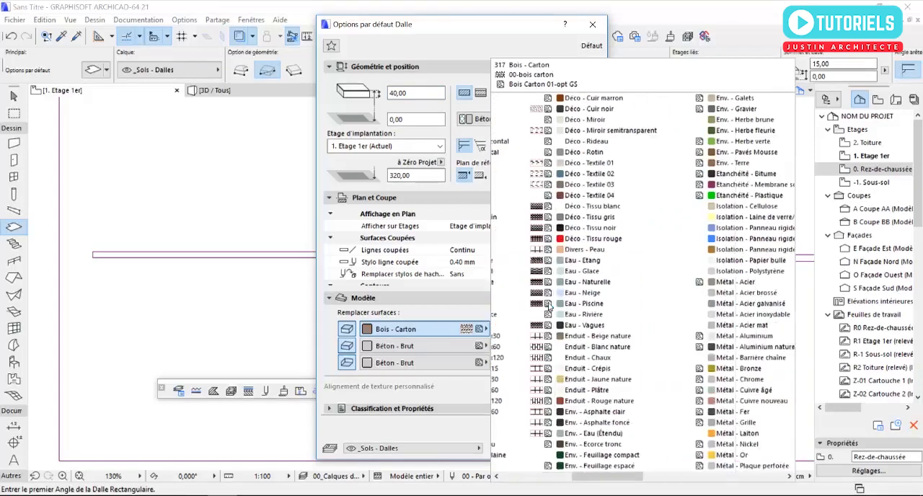
scroll(551, 306, "up", 4)
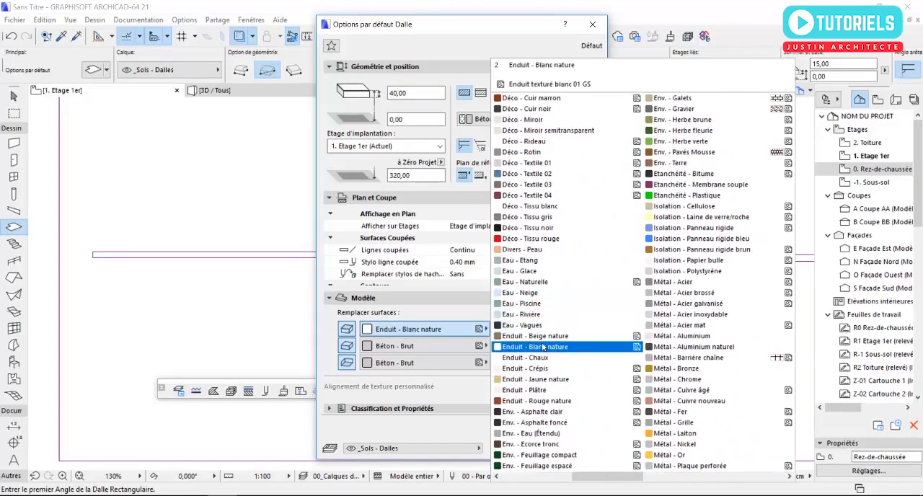
left_click(545, 348)
left_click(501, 349)
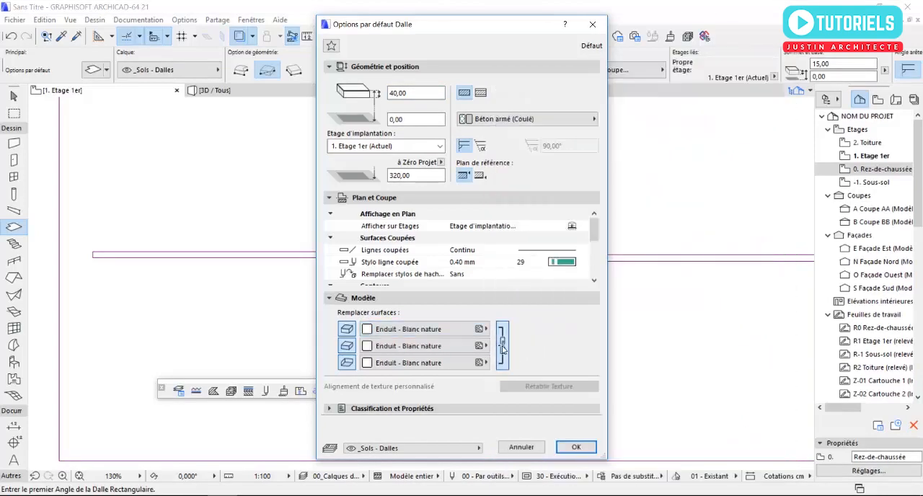
left_click(576, 447)
Step: Draw a rectangular roof slab from the glazed room's outer back corner to beyond the recessed side wall and show it in 3D
left_click(380, 186)
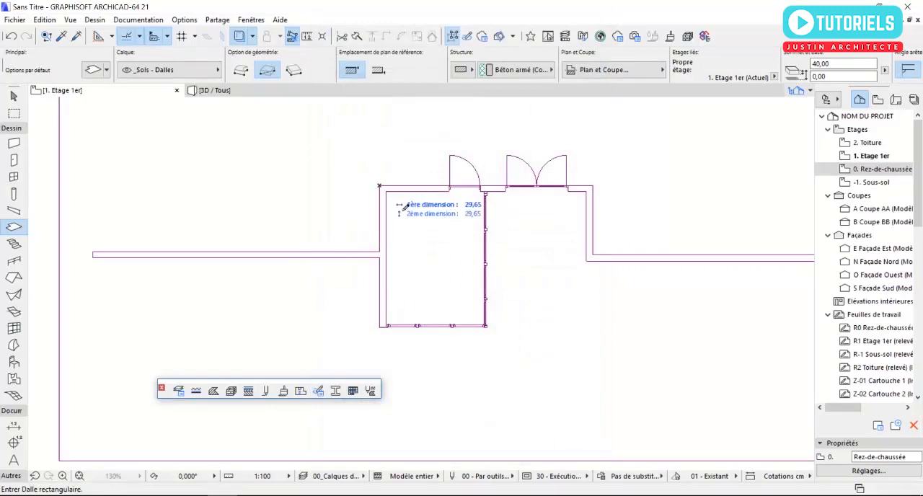
left_click(711, 330)
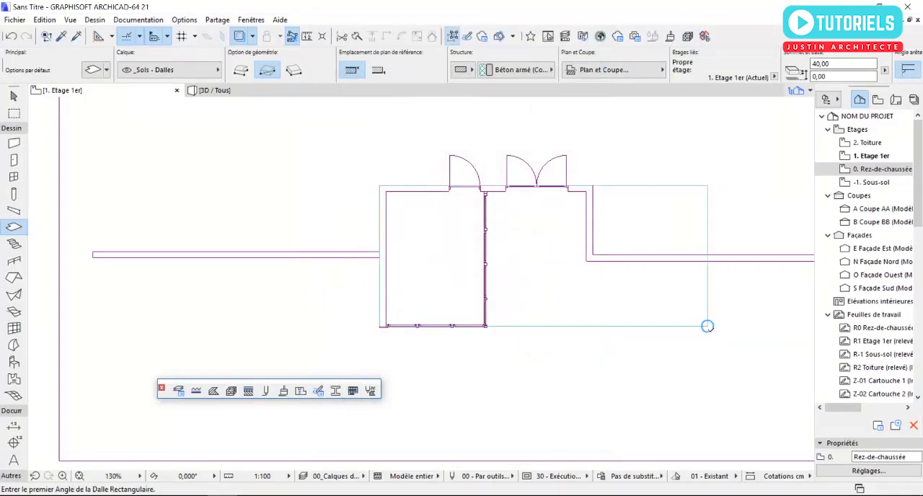
key("F3")
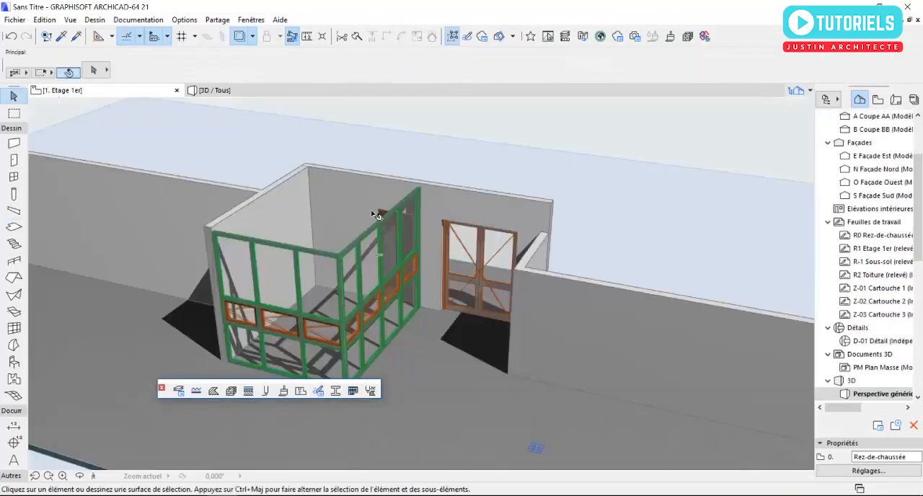
Step: Raise the roof slab by setting its offset from the home storey to 40
left_click_drag(329, 215, 428, 281)
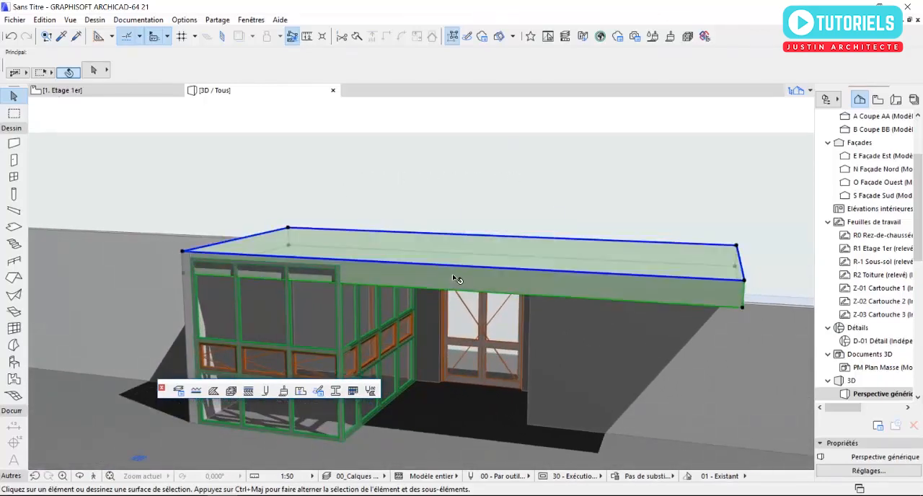
left_click(356, 272)
scroll(185, 259, "up", 2)
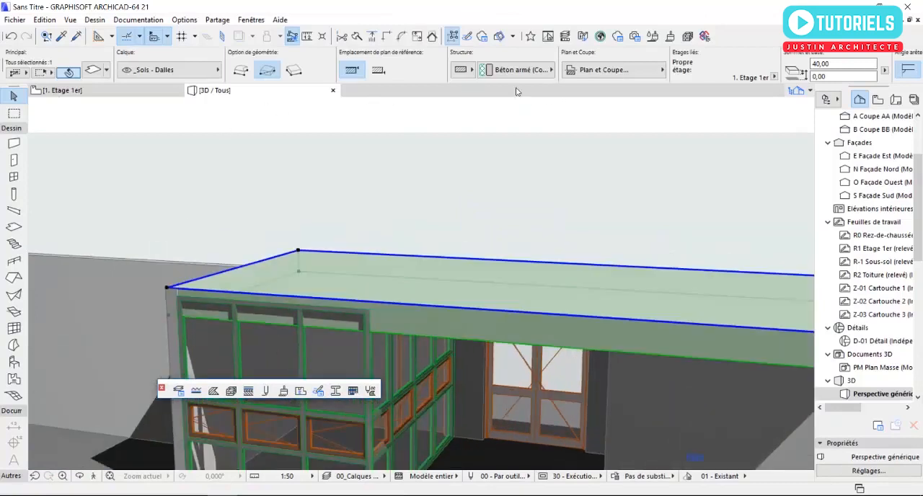
scroll(299, 253, "down", 3)
middle_click_drag(324, 281, 431, 278, "shift")
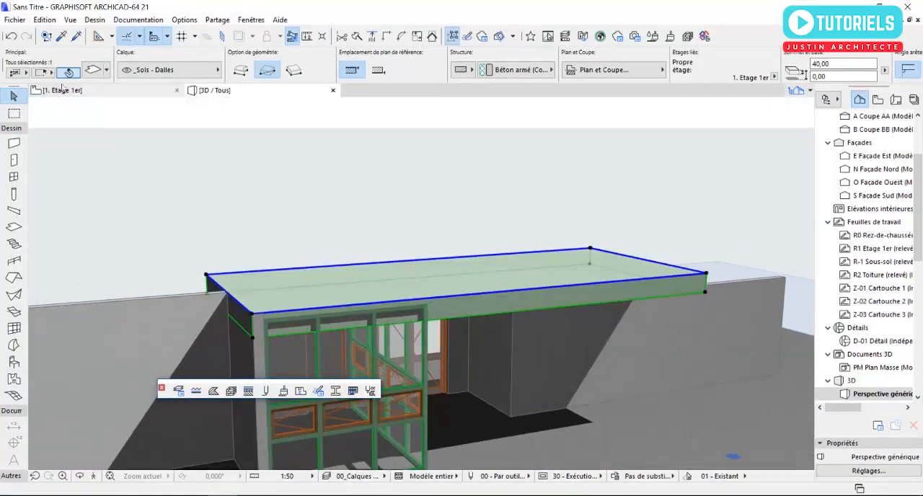
left_click(94, 70)
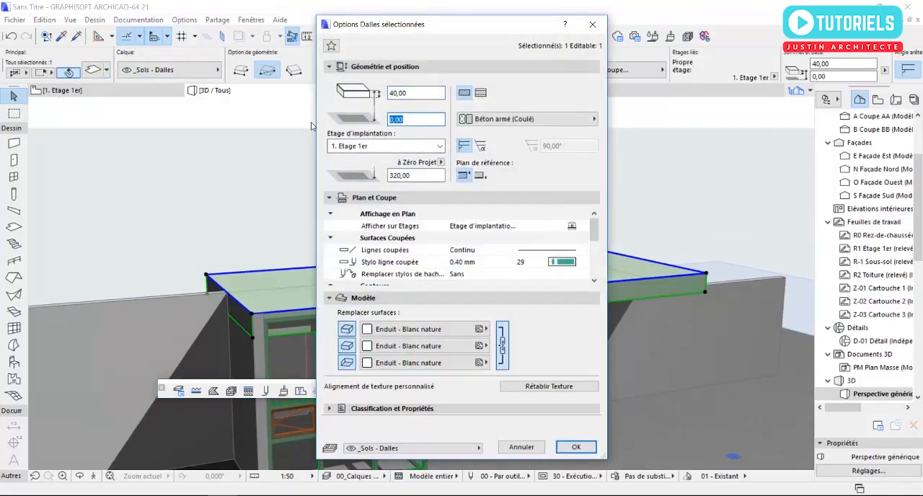
left_click(567, 440)
key("Escape")
Step: Stretch the height of the glazed room's side curtain wall facing the double door up to the underside of the roof slab
middle_click_drag(542, 362, 416, 219, "shift")
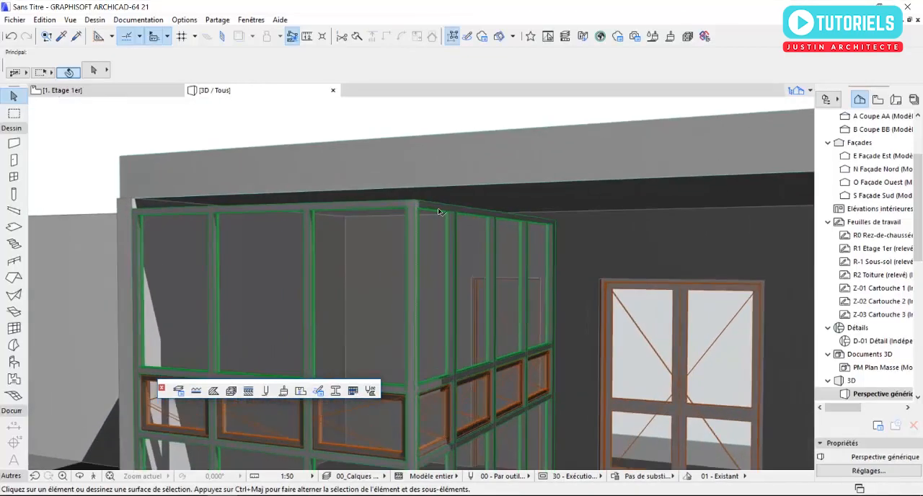
left_click(525, 217)
scroll(395, 214, "up", 1)
left_click(393, 213, "shift")
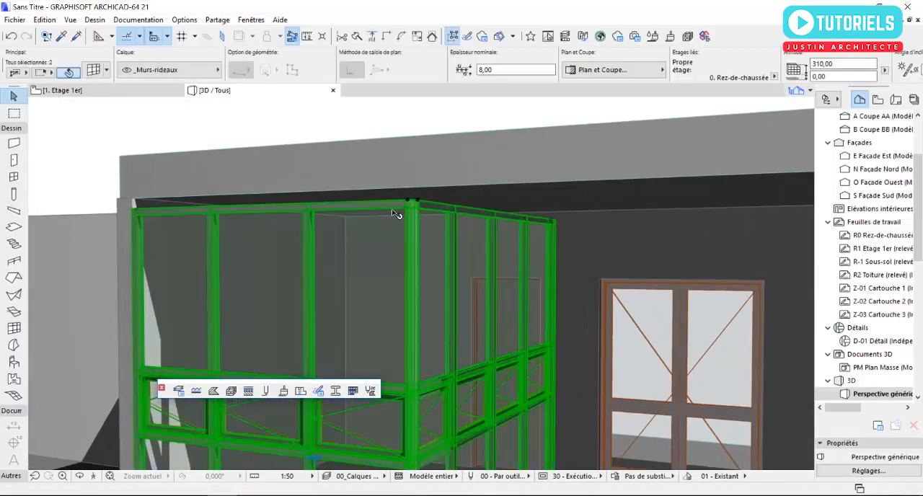
left_click(408, 203)
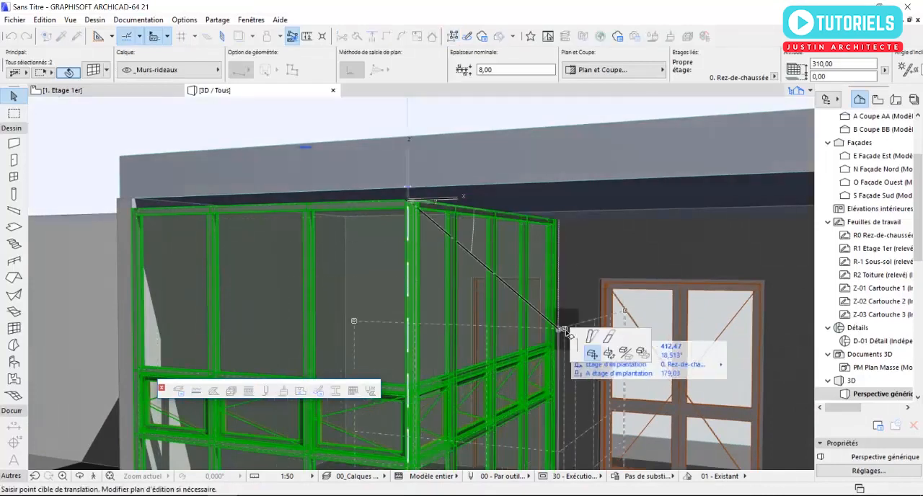
left_click(609, 340)
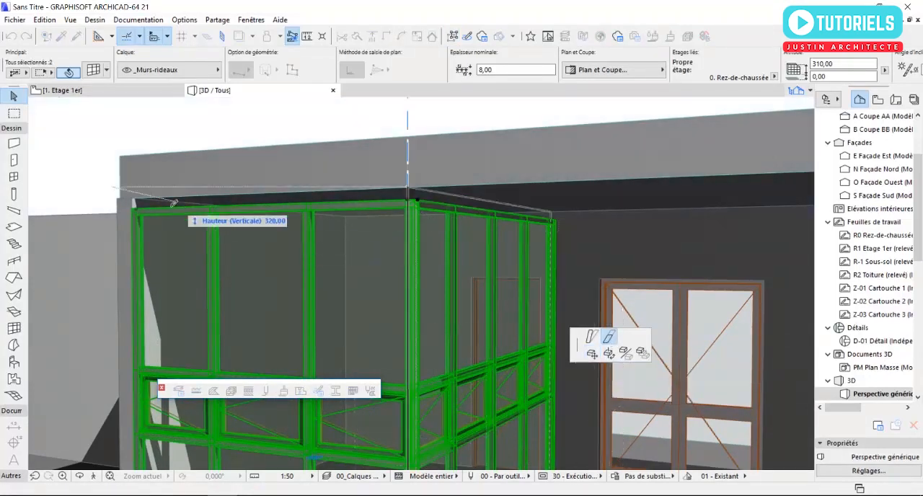
left_click(133, 204)
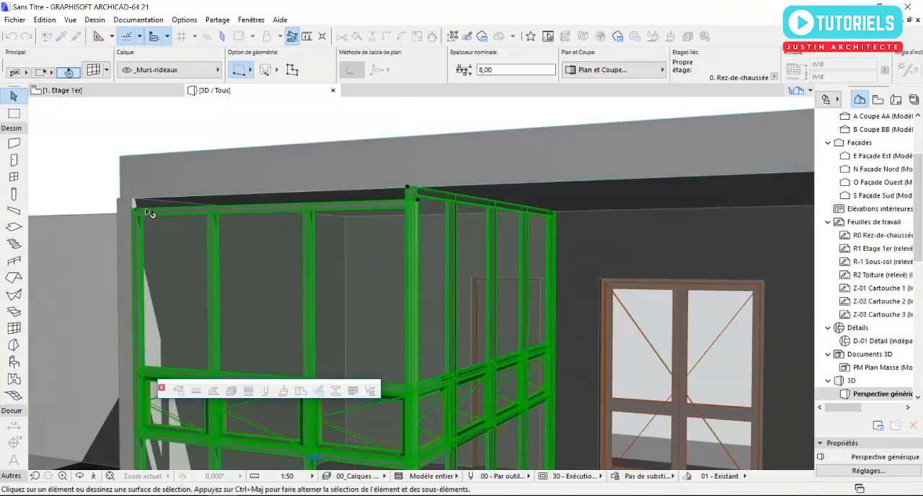
key("Escape")
Step: Stretch the glazed room's front curtain wall vertically to a height of 320, meeting the roof slab's underside
middle_click_drag(197, 223, 262, 228, "shift")
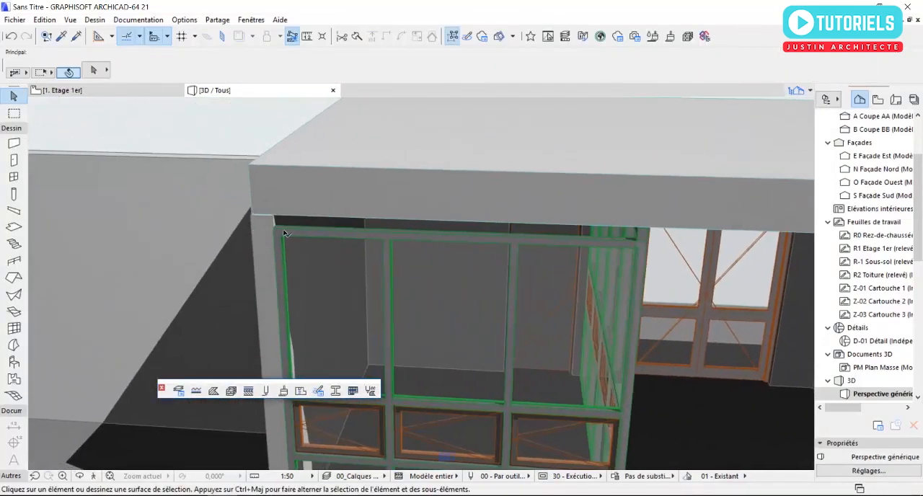
left_click(282, 232)
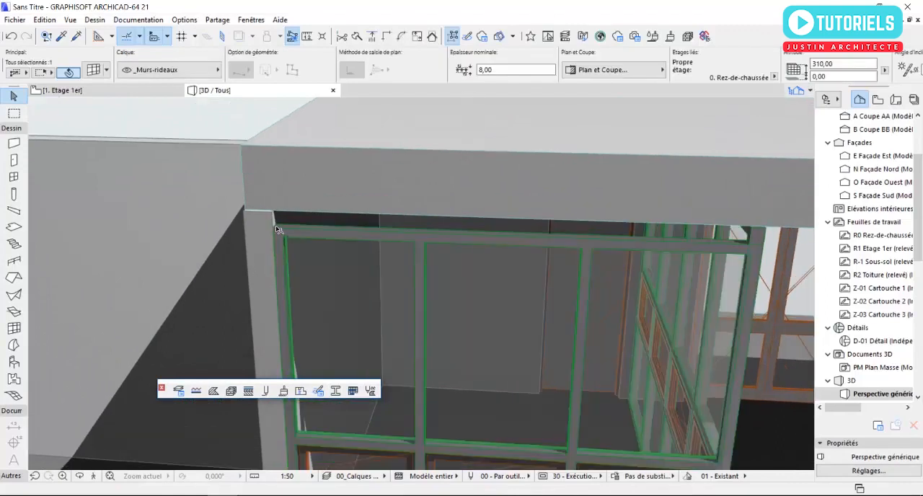
left_click(273, 218)
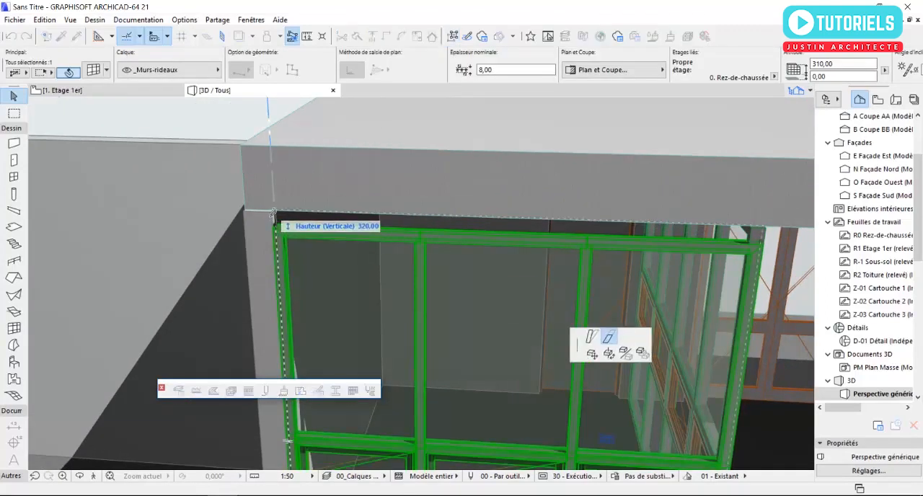
left_click(274, 212)
key("Escape")
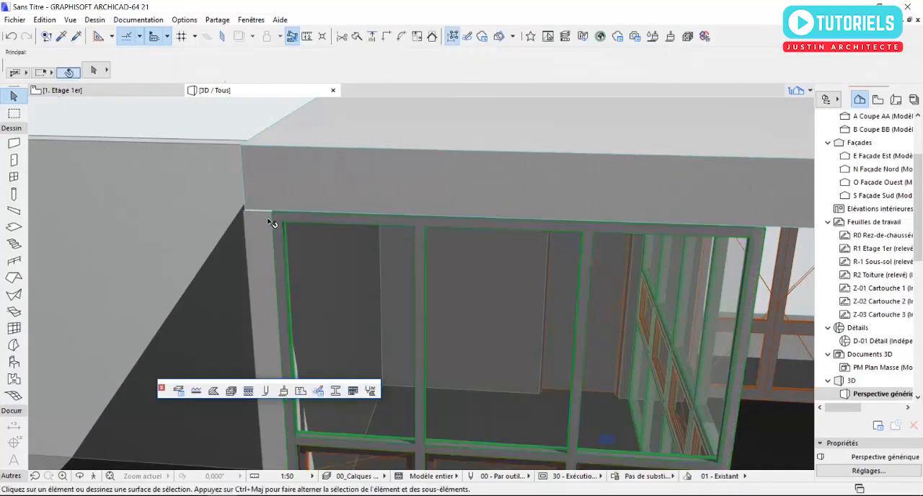
Step: Reposition the roof slab's front corner above the glazed room onto the outer end corner of the supporting wall
mouse_move(267, 229)
middle_mouse_down("shift")
mouse_move(404, 250)
mouse_move(309, 264)
mouse_move(298, 319)
middle_mouse_up("shift")
left_click(312, 290)
left_click(287, 269)
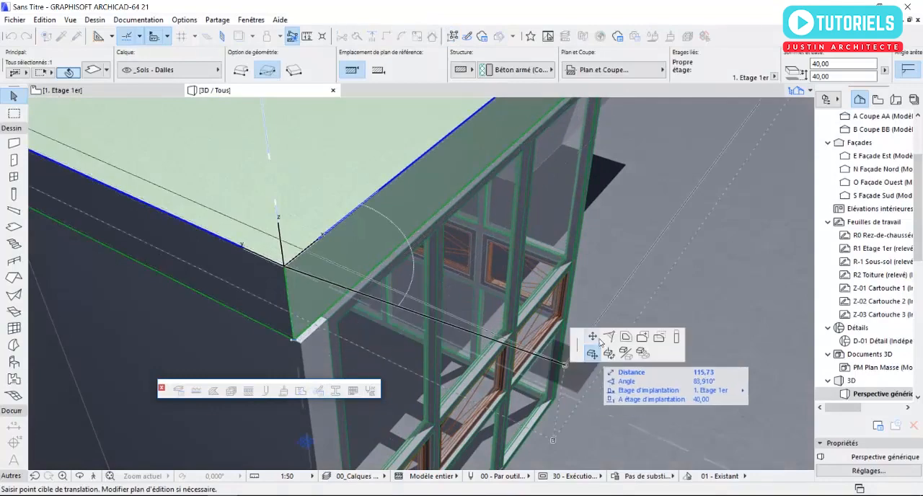
left_click(592, 337)
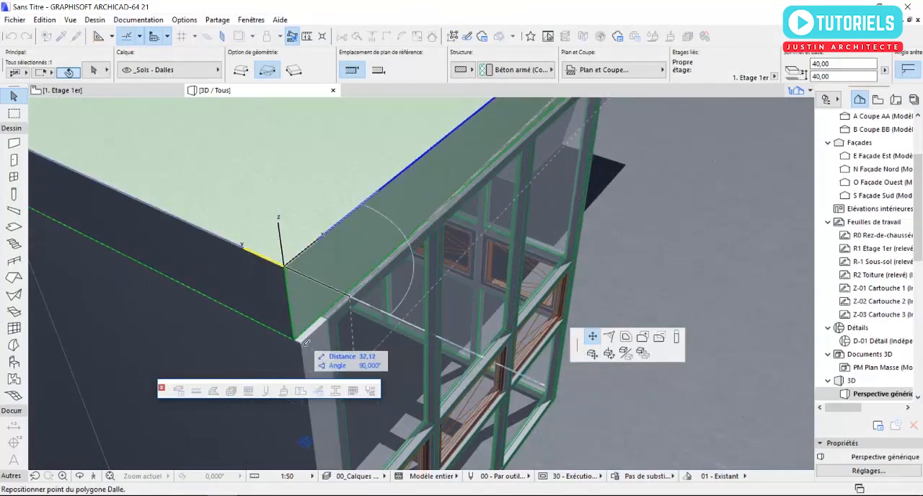
left_click(303, 343)
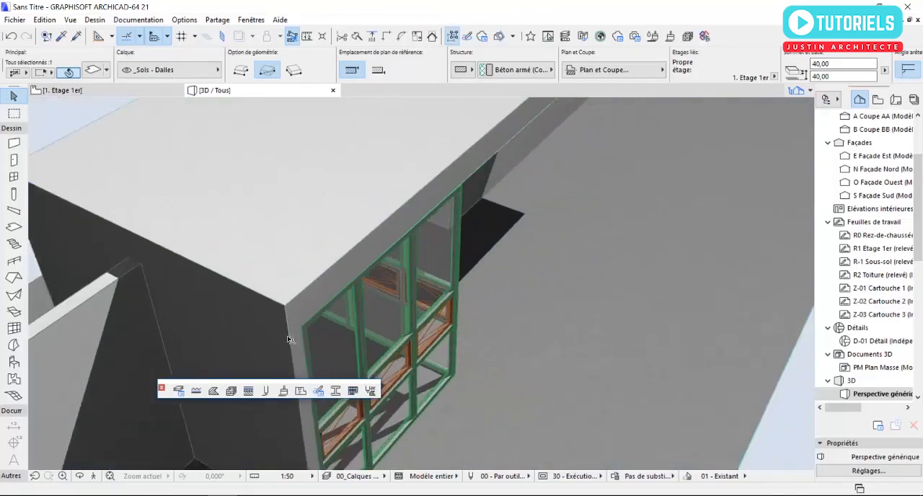
Step: In the first-storey plan, move the roof slab's opposite front corner level with the realigned corner to straighten the front edge
scroll(289, 339, "down", 5)
middle_click_drag(289, 339, 150, 308, "shift")
middle_click_drag(361, 296, 247, 212, "shift")
scroll(497, 226, "up", 1)
key("F2")
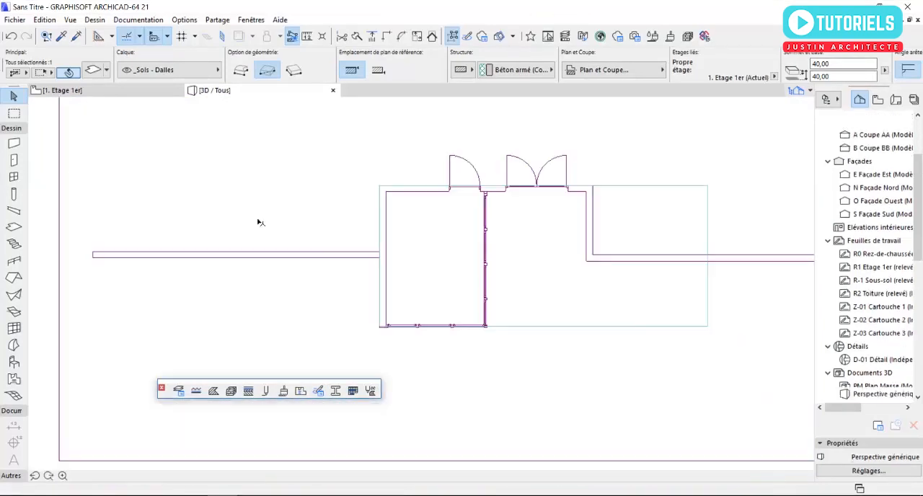
scroll(563, 342, "up", 1)
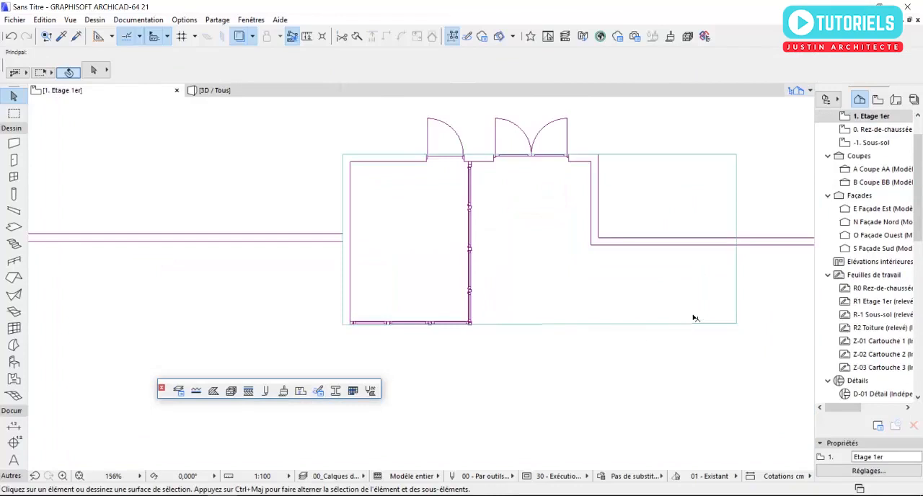
left_click(736, 324)
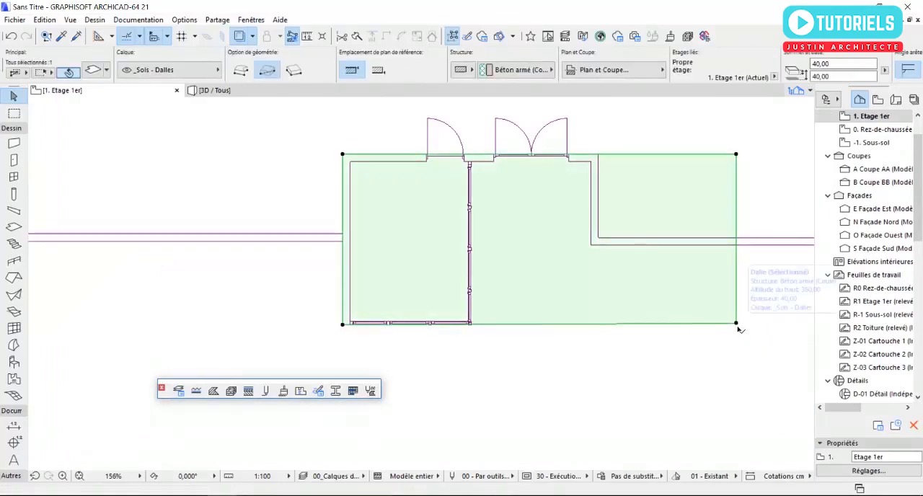
left_click(736, 323)
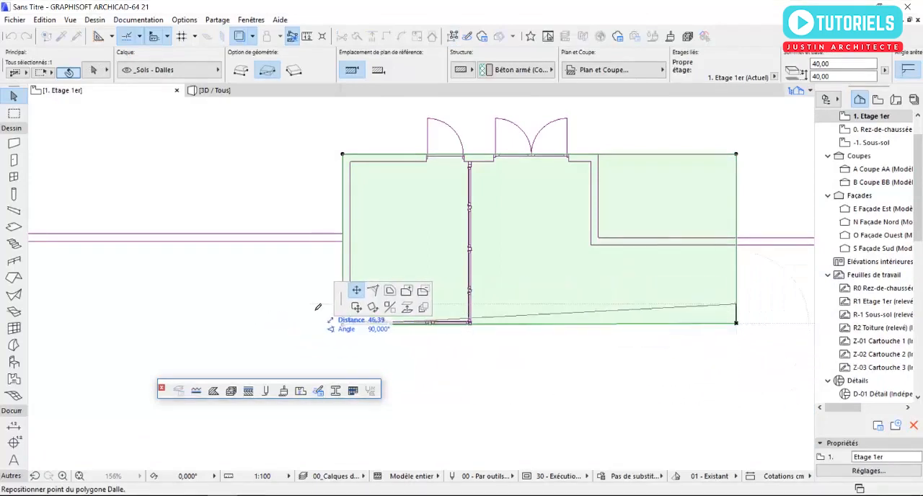
left_click(343, 325)
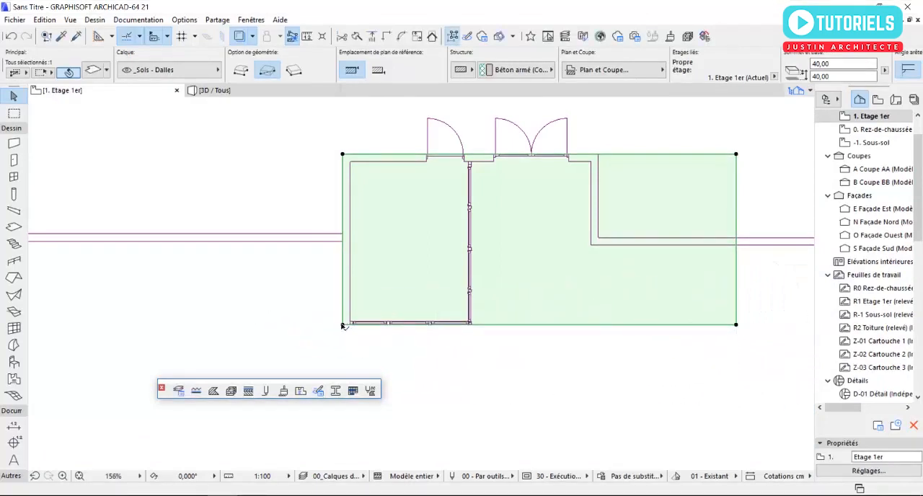
key("Escape")
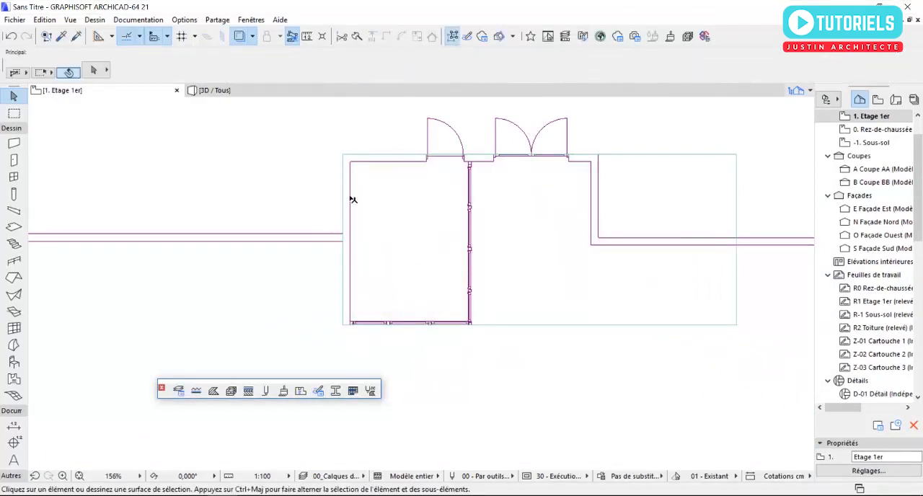
Step: Show the model in 3D and examine the roof slab over the glazed room and recessed entrance
middle_click_drag(671, 247, 470, 239)
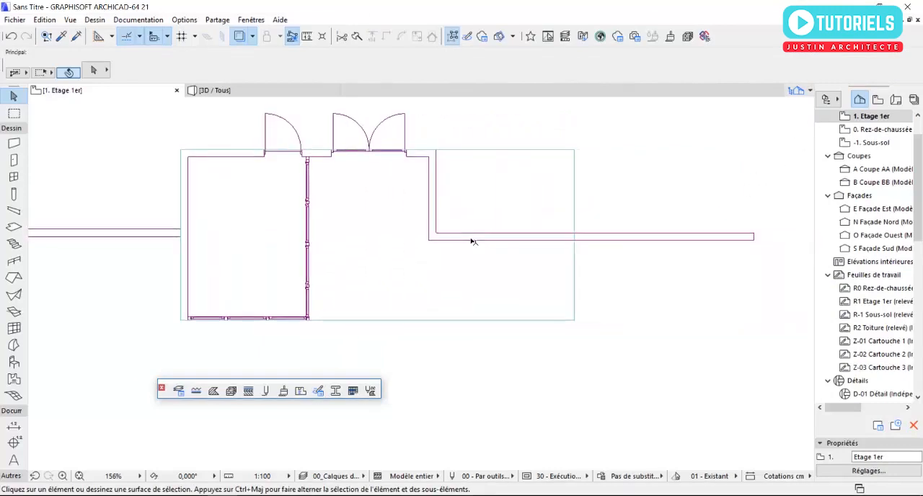
key("F3")
left_click(476, 238)
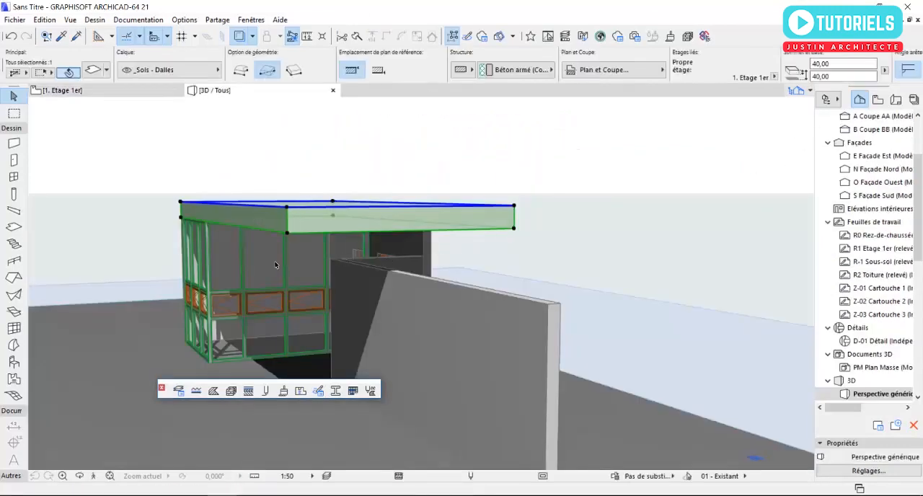
key("Escape")
scroll(274, 247, "down", 5)
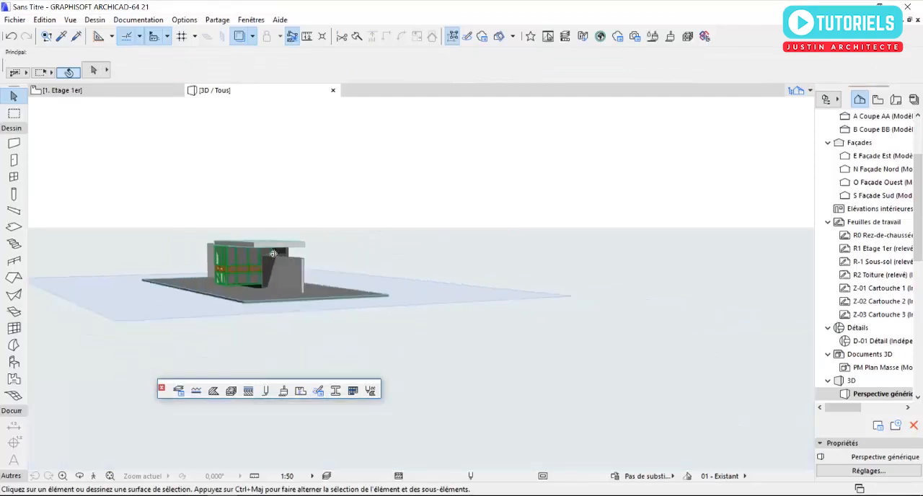
Step: Open the ground-floor plan (0. Rez-de-chaussée) and show 1. Etage 1er as the trace reference
scroll(255, 245, "up", 8)
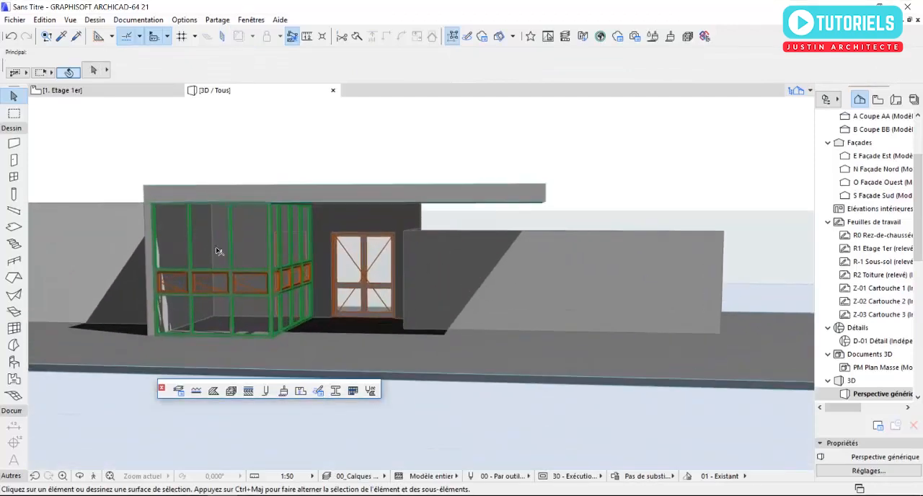
middle_click_drag(255, 245, 183, 239, "shift")
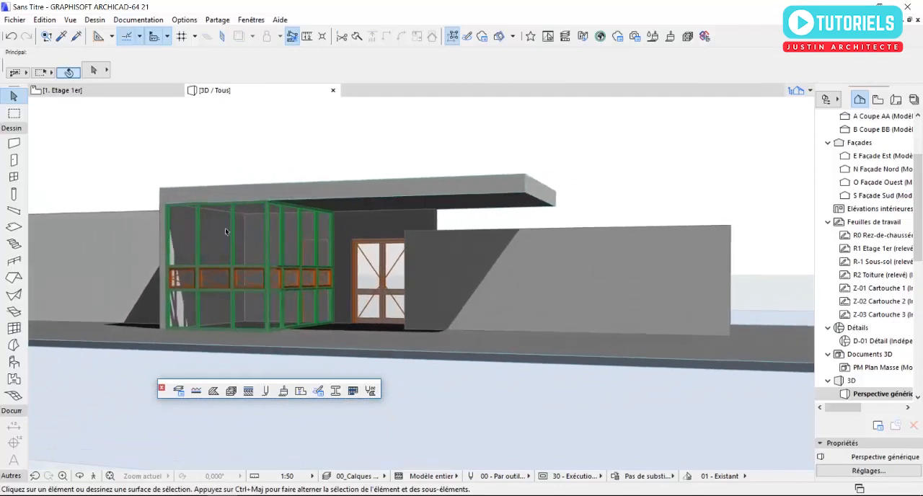
scroll(272, 216, "up", 2)
scroll(875, 190, "up", 4)
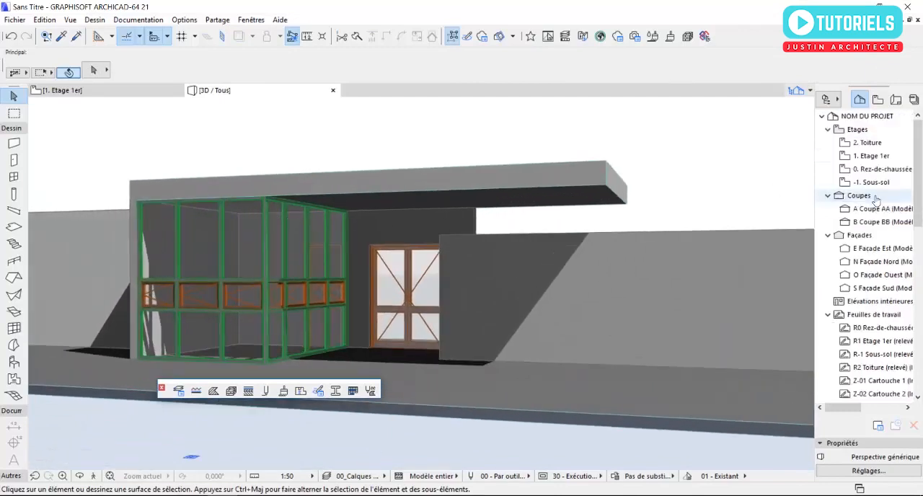
double_click(875, 170)
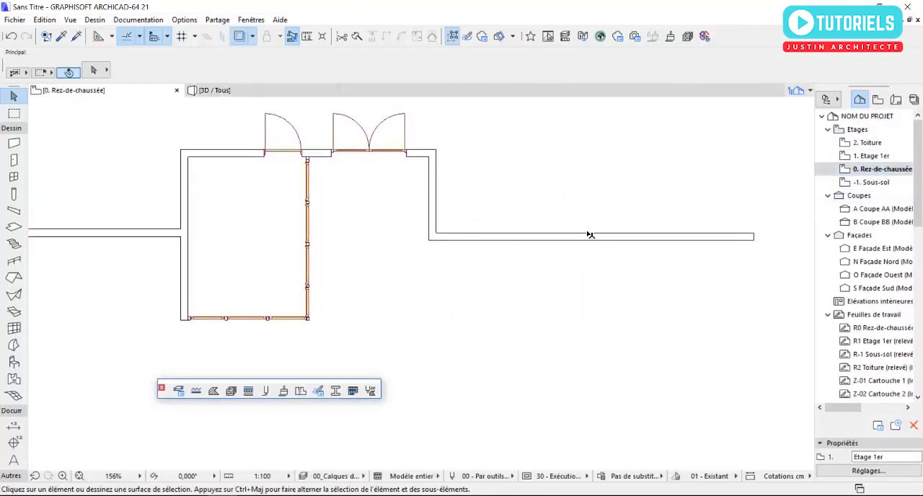
scroll(559, 244, "up", 3)
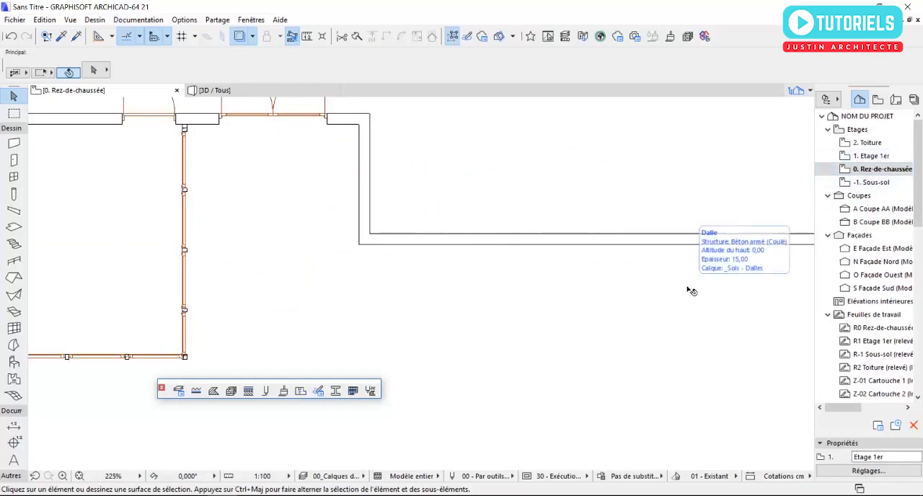
scroll(546, 305, "down", 4)
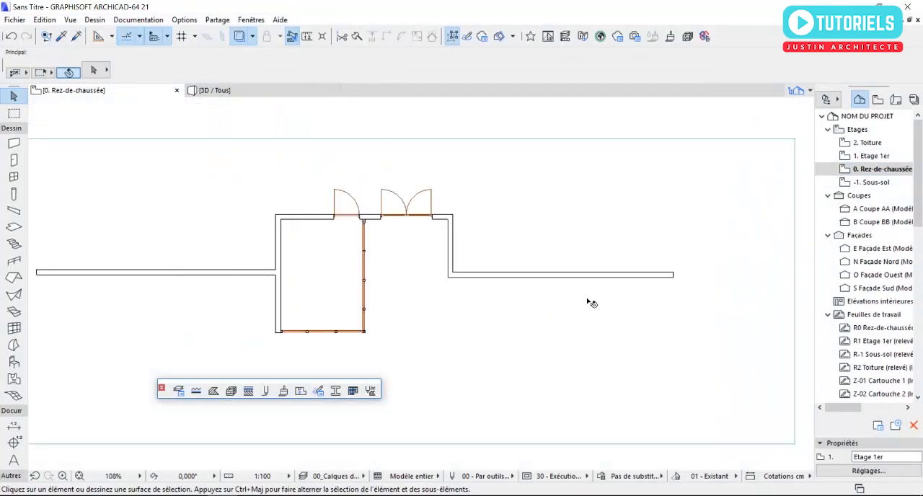
right_click(871, 155)
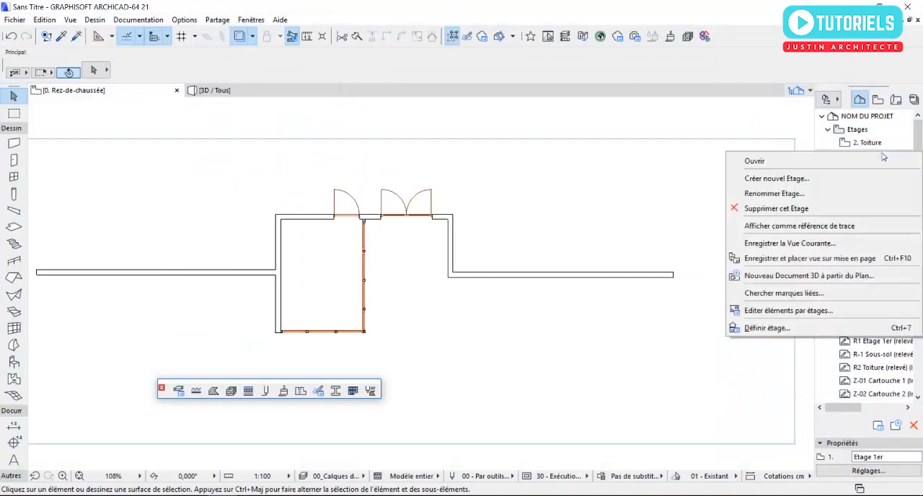
left_click(803, 228)
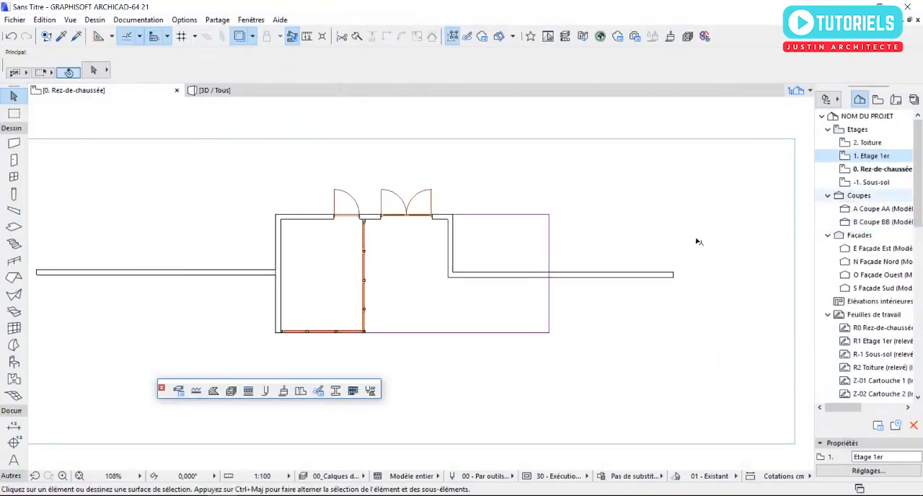
Step: Override the default column's surface with Enduit - Blanc nature in the column default settings
scroll(518, 308, "up", 3)
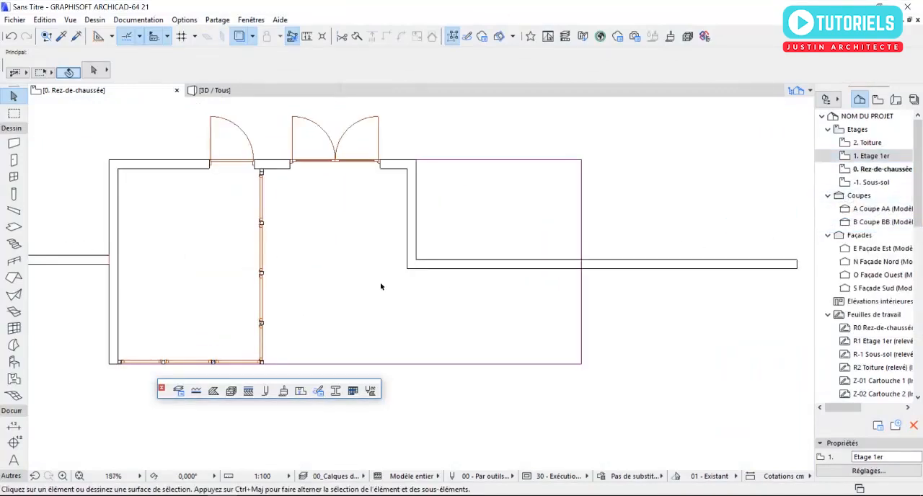
double_click(14, 194)
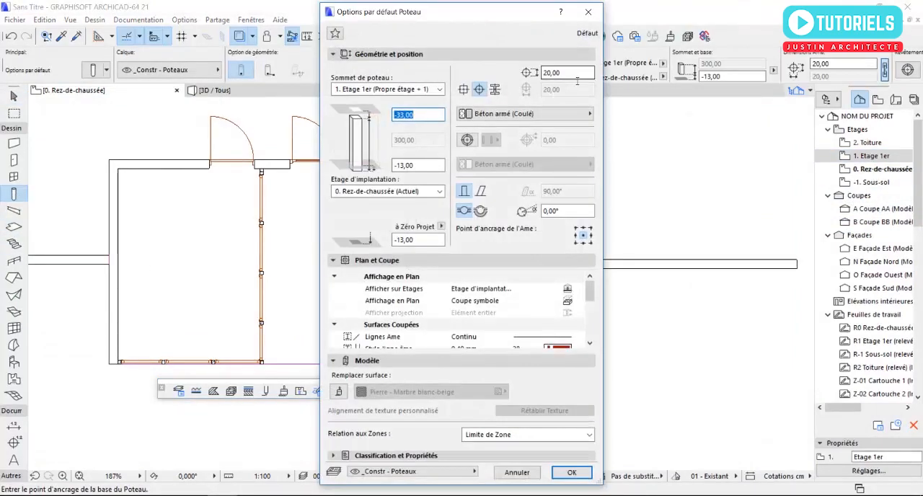
left_click(568, 73)
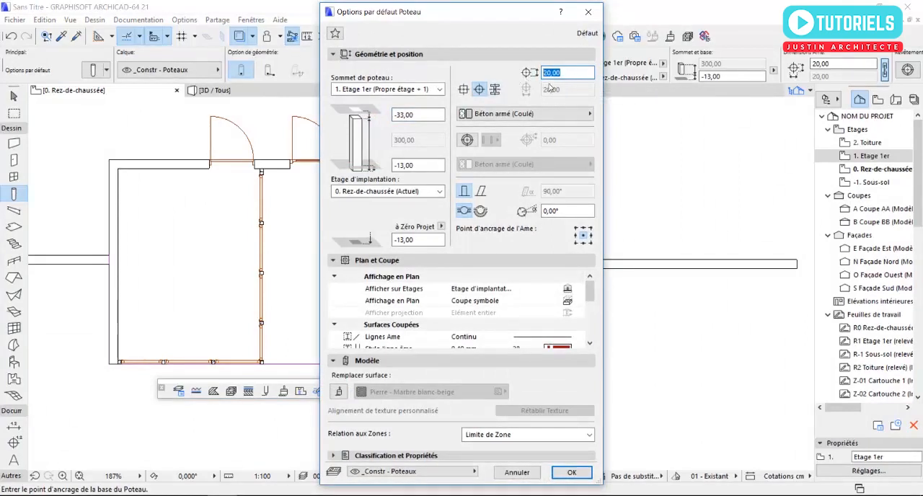
left_click(339, 391)
left_click(411, 392)
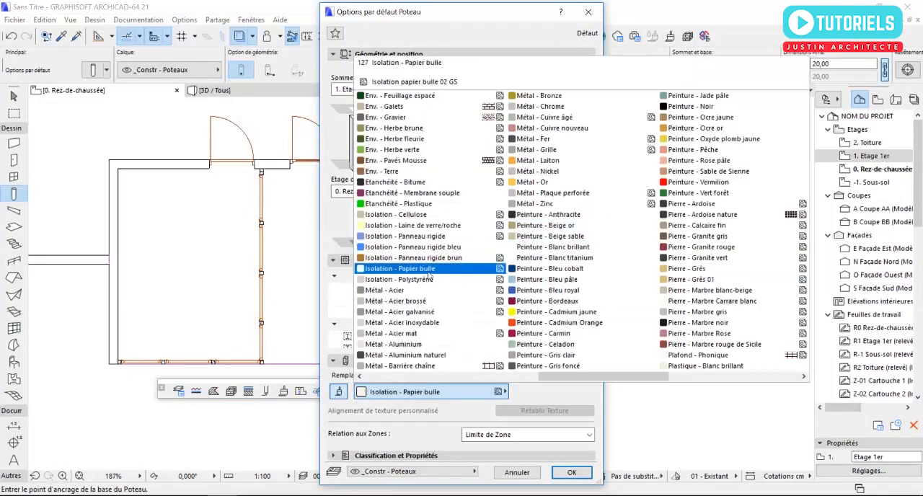
scroll(431, 276, "down", 2)
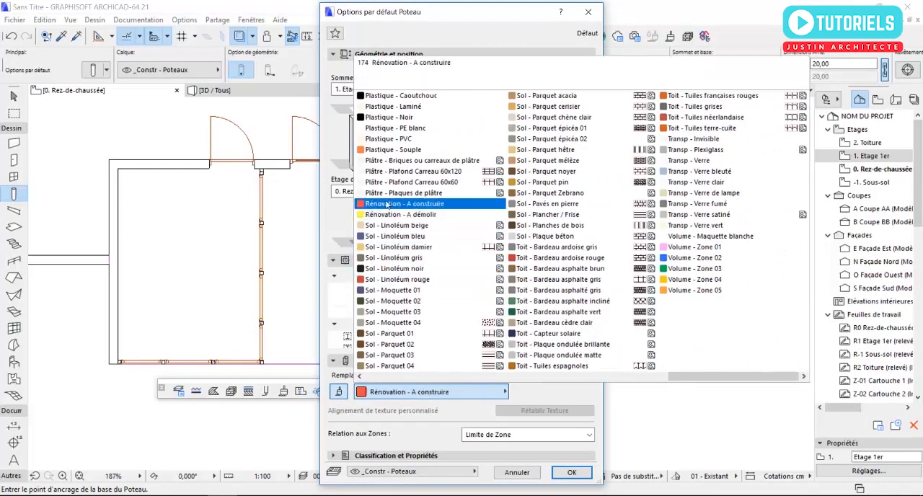
scroll(462, 249, "up", 6)
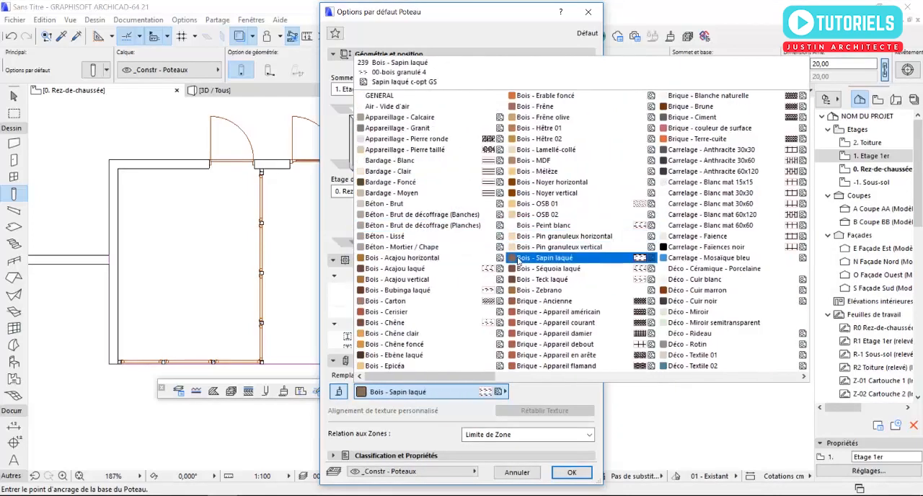
scroll(693, 280, "down", 2)
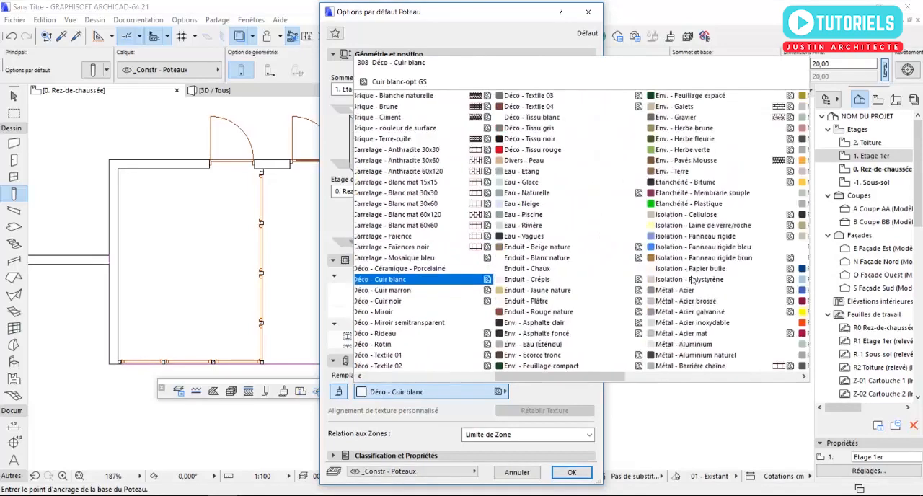
scroll(692, 280, "down", 1)
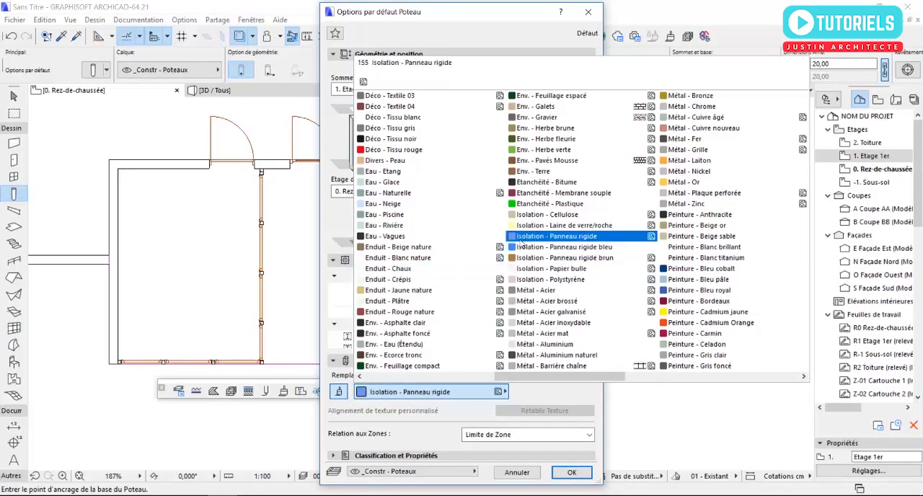
left_click(397, 257)
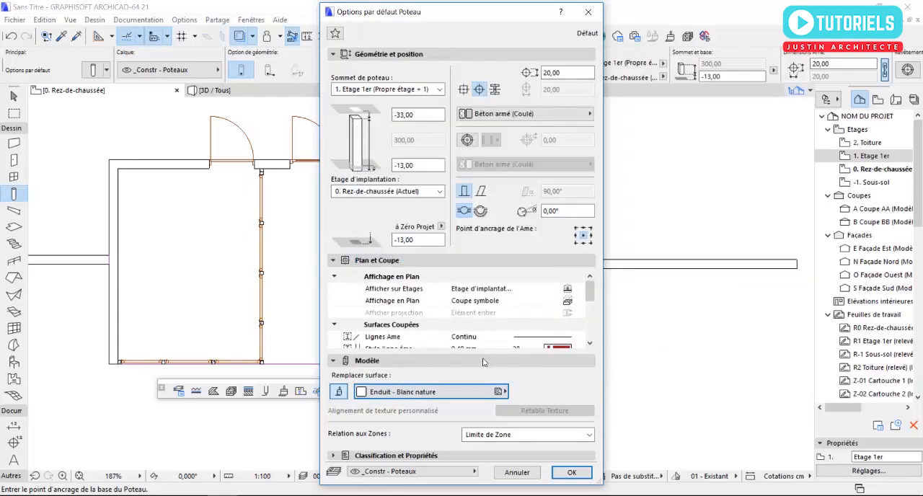
left_click(572, 472)
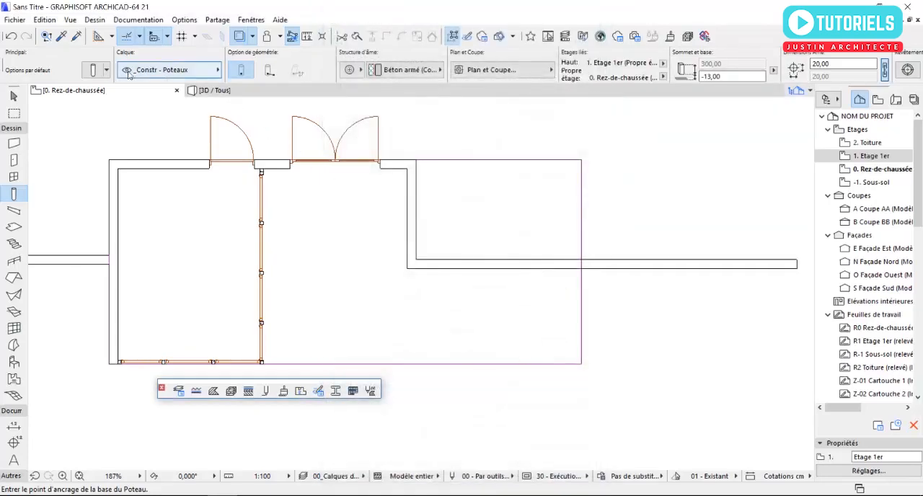
Step: Unlink the default column's top from the storeys (Non lié), with a base elevation of 250 and a height of 50
left_click(94, 70)
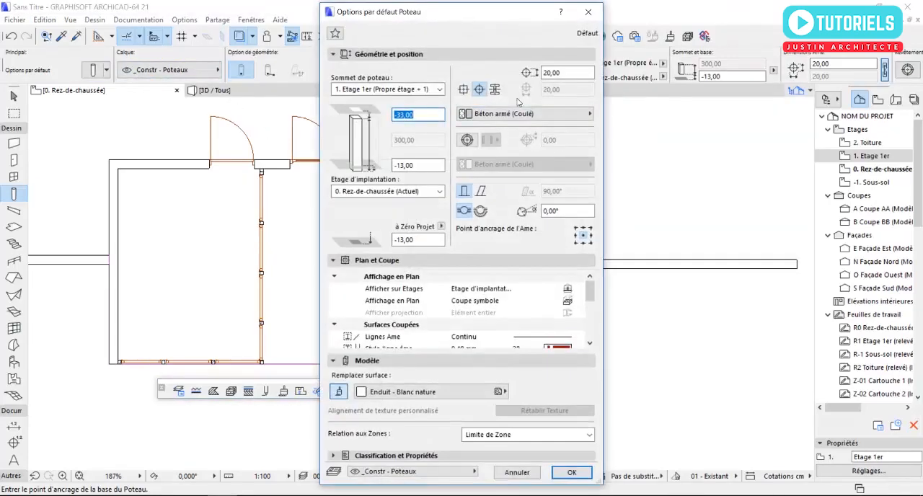
left_click(366, 91)
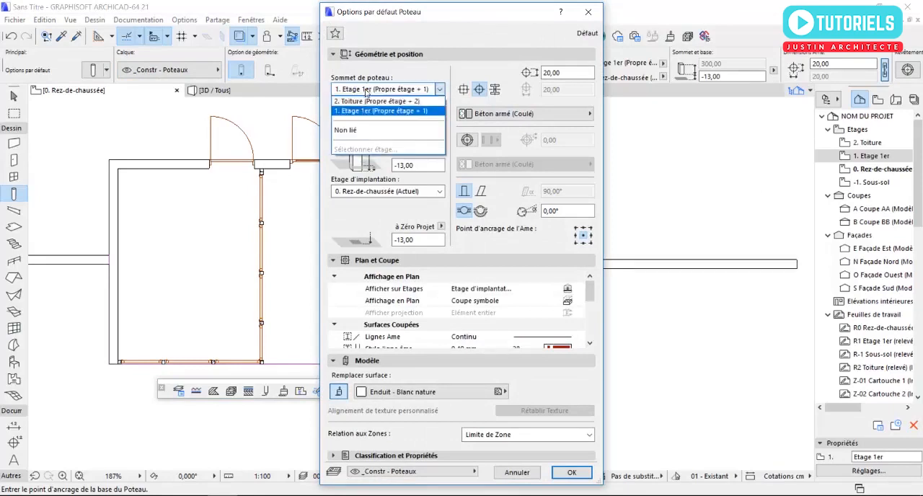
left_click(351, 127)
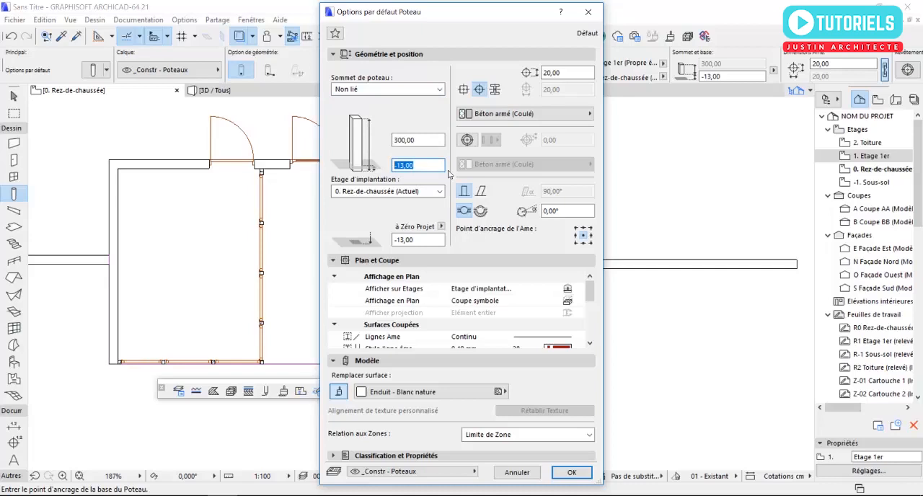
type("0")
left_click(436, 142)
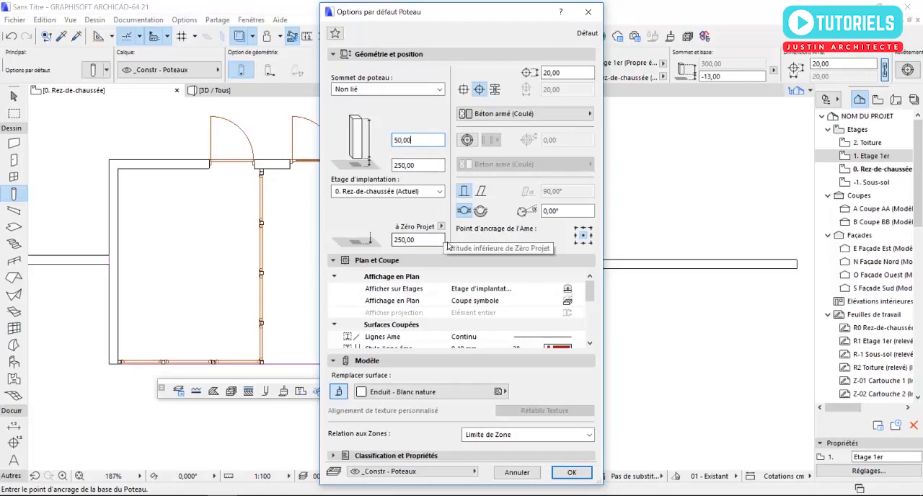
left_click(571, 473)
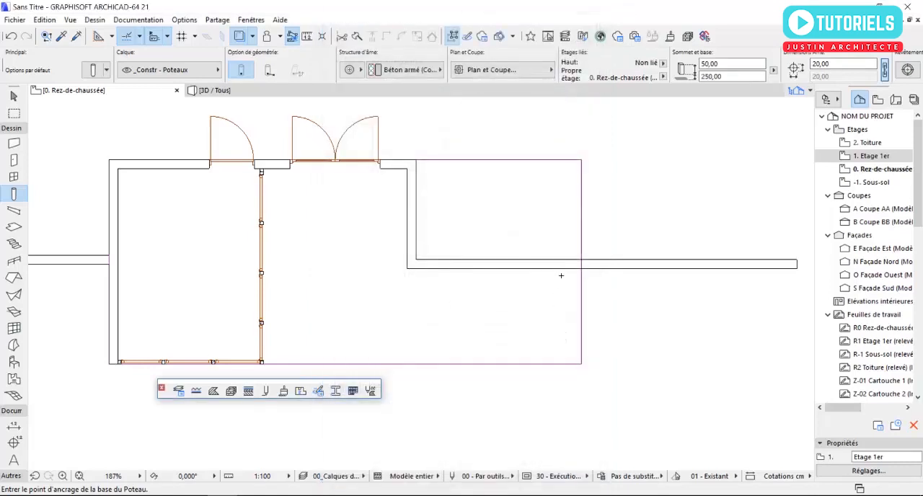
Step: Place a round column on the boundary wall beside the entrance, inside the traced outline of the roof slab's overhang
scroll(552, 266, "up", 3)
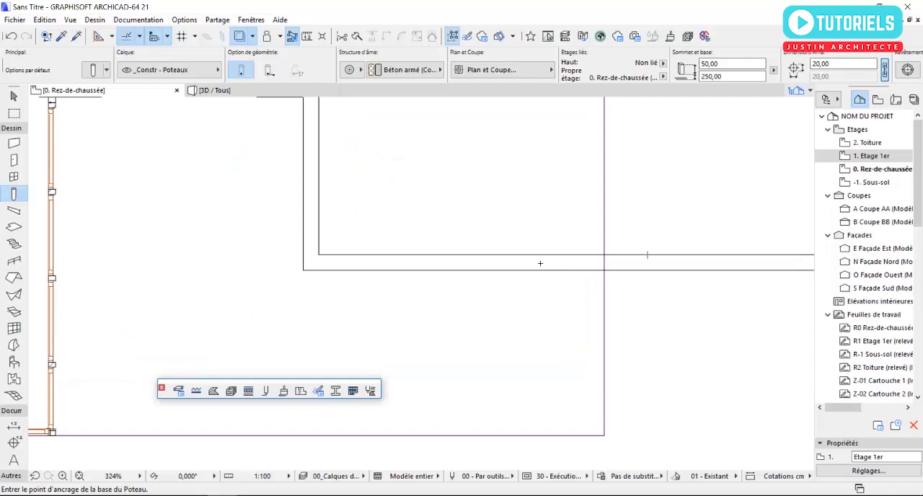
scroll(540, 263, "up", 5)
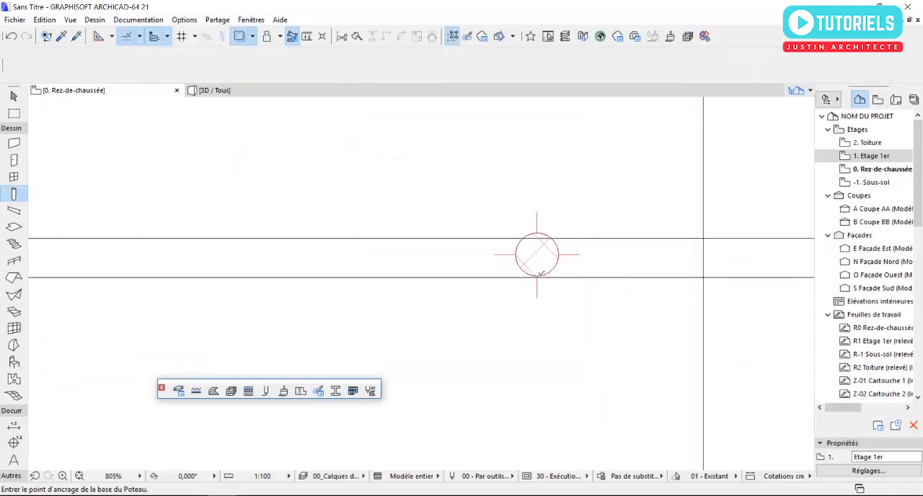
key("Escape")
Step: Select the placed column and move it slightly across the wall thickness to bring it closer to the wall's centre
left_click(541, 273)
left_click(537, 256)
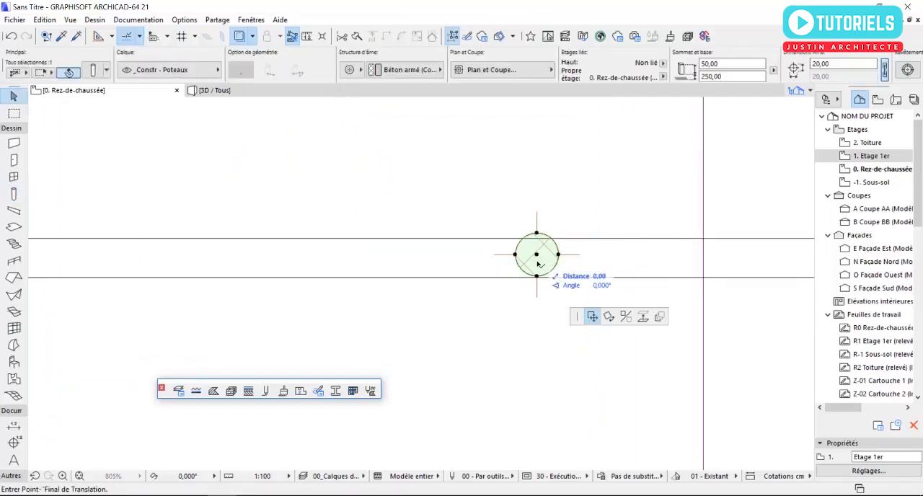
left_click(537, 261)
left_click(537, 260)
left_click(537, 260)
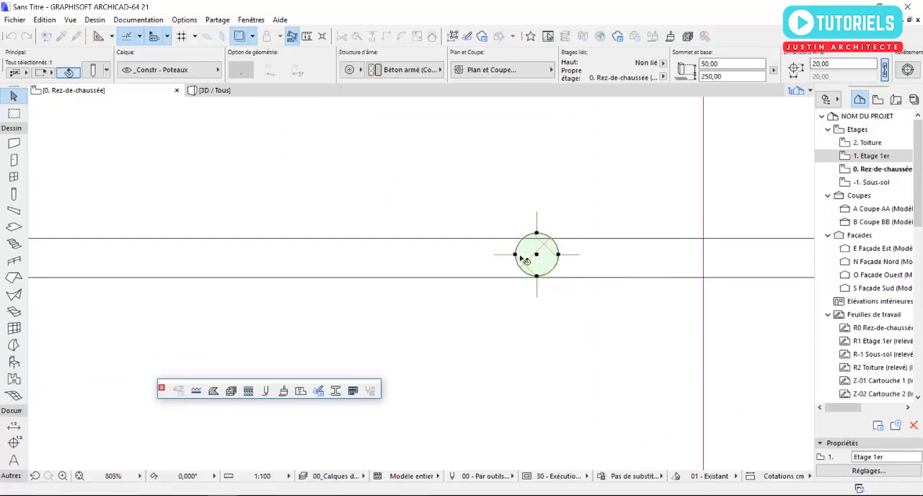
scroll(542, 272, "up", 8)
left_click(596, 172)
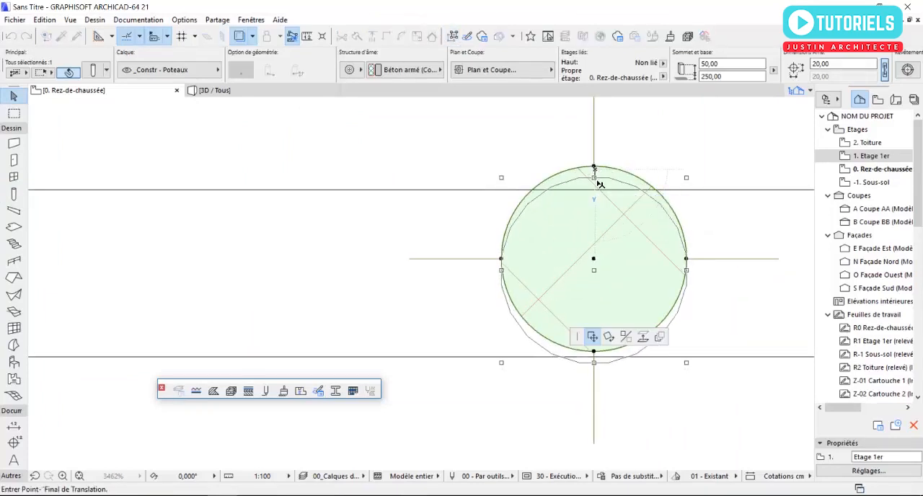
left_click(596, 180)
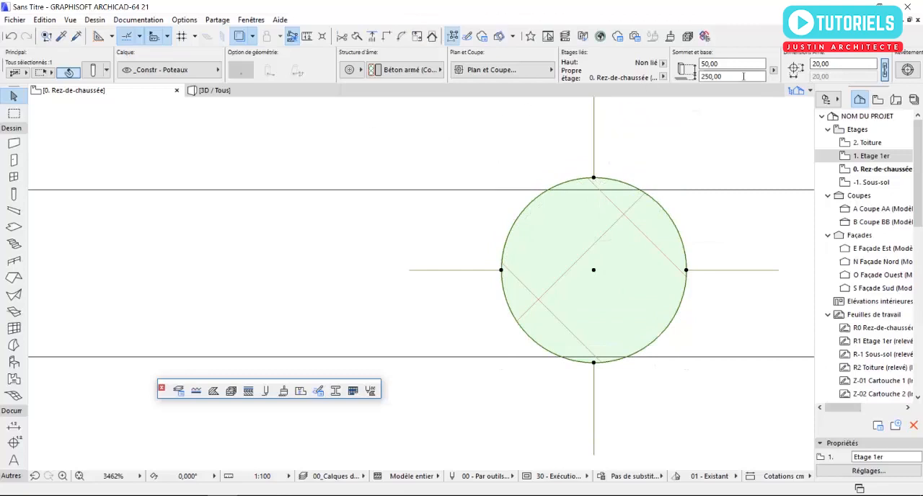
Step: Set the selected column's diameter to 18
type("15,00")
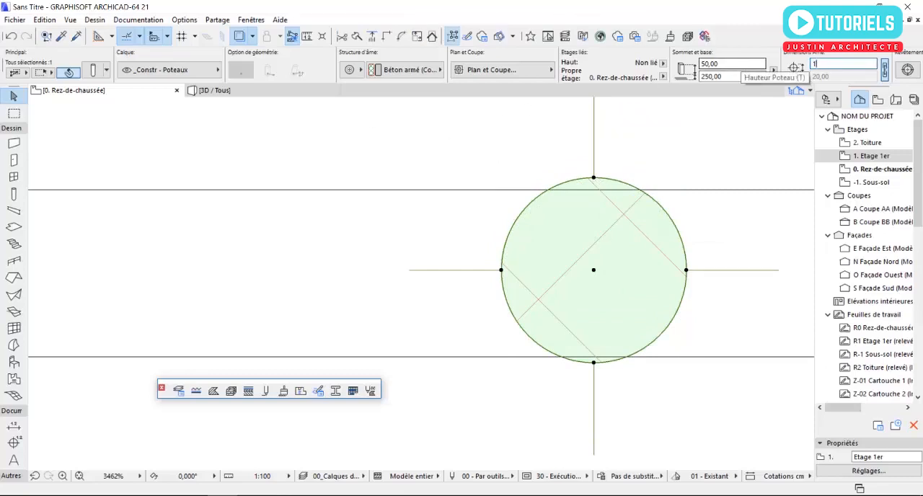
key("Return")
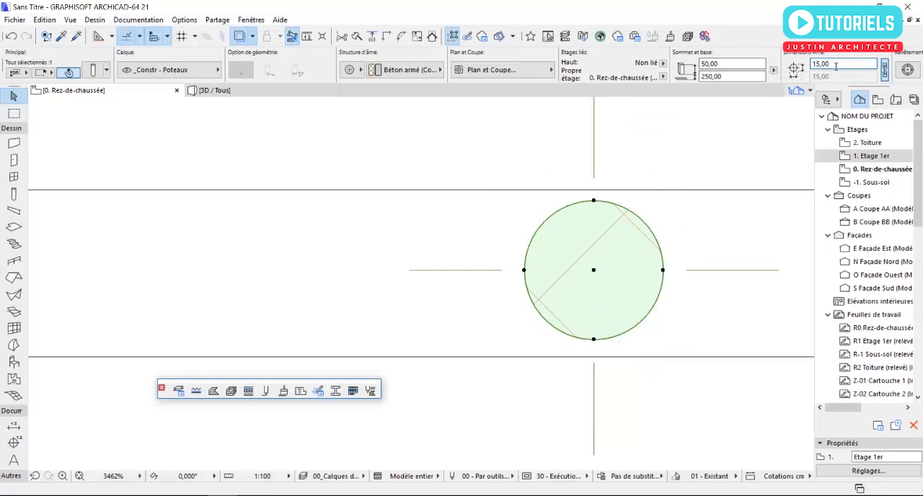
type("18")
key("Return")
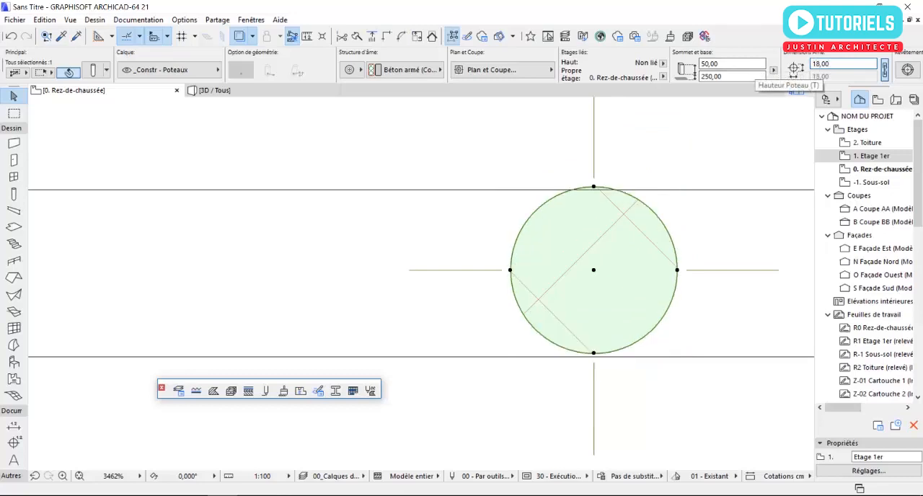
Step: Move the column so its edge touches the boundary wall's front face, and show the model in 3D
scroll(608, 352, "up", 3)
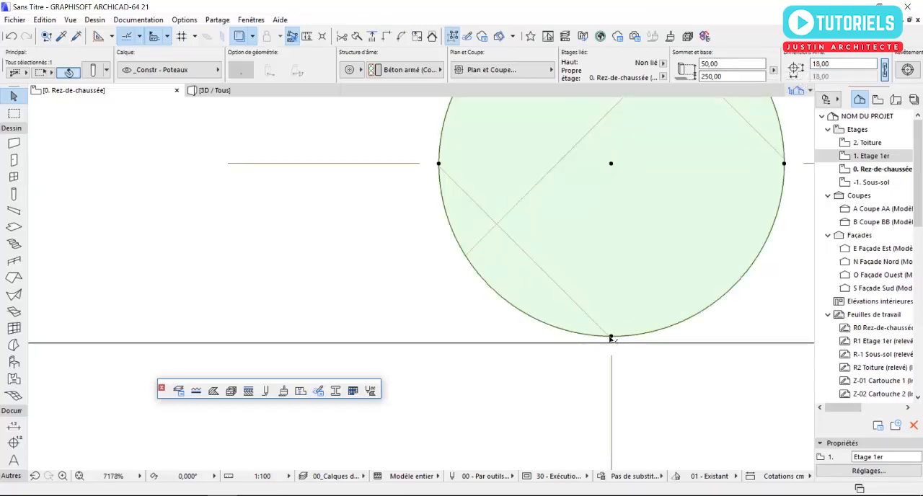
middle_click_drag(613, 340, 433, 330)
scroll(472, 315, "down", 4)
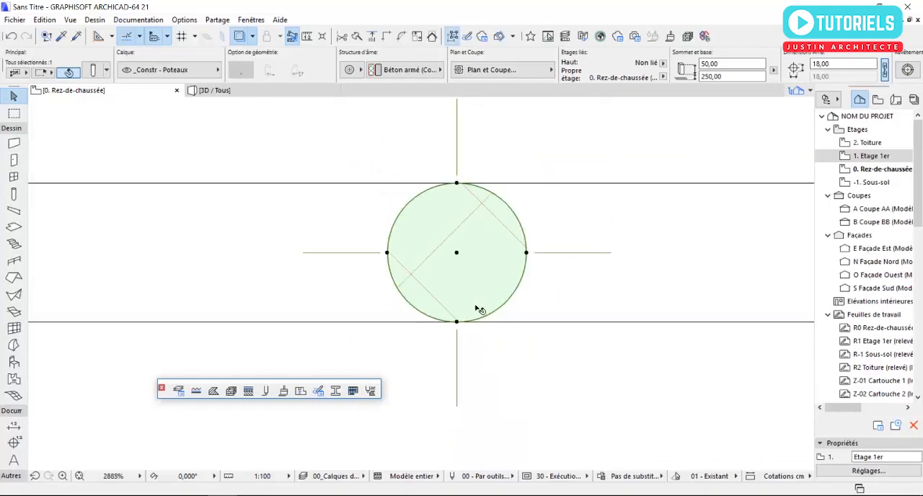
key("Escape")
key("F3")
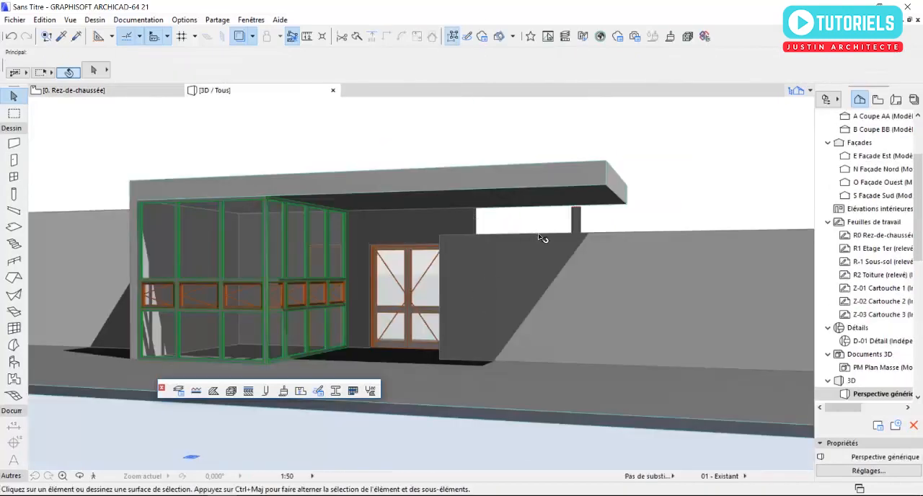
Step: Stretch the column on the boundary wall up to the underside of the roof slab, giving it a height of 70
scroll(542, 238, "up", 8)
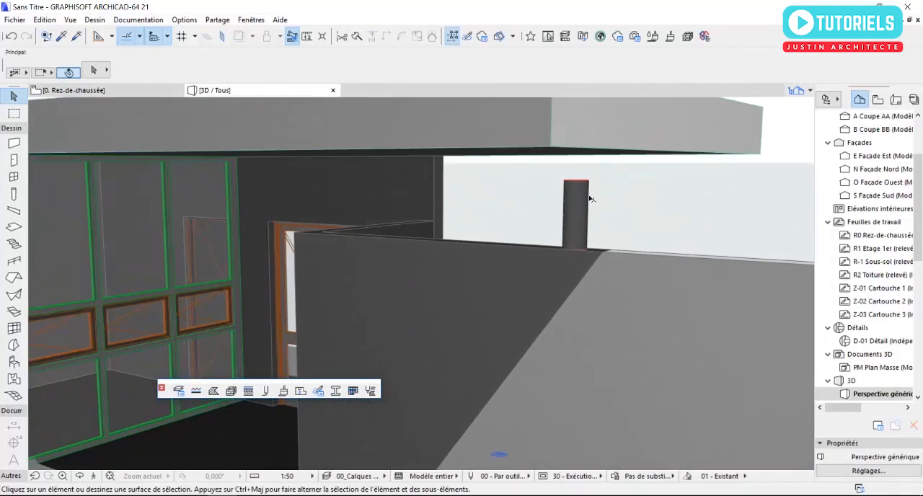
left_click(581, 186)
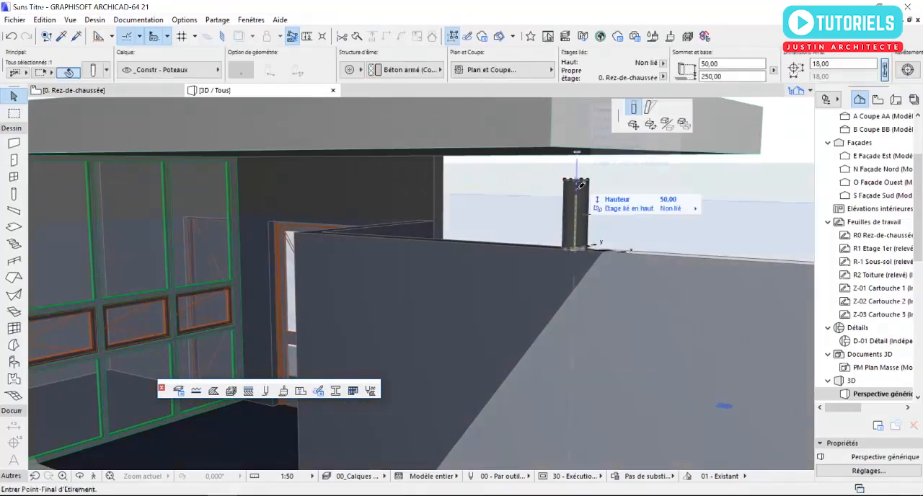
left_click(581, 180)
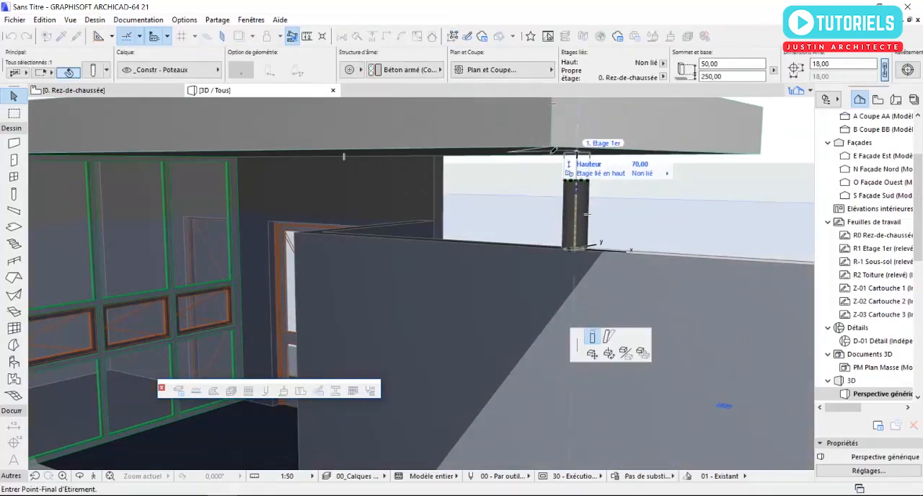
left_click(556, 149)
scroll(588, 213, "down", 5)
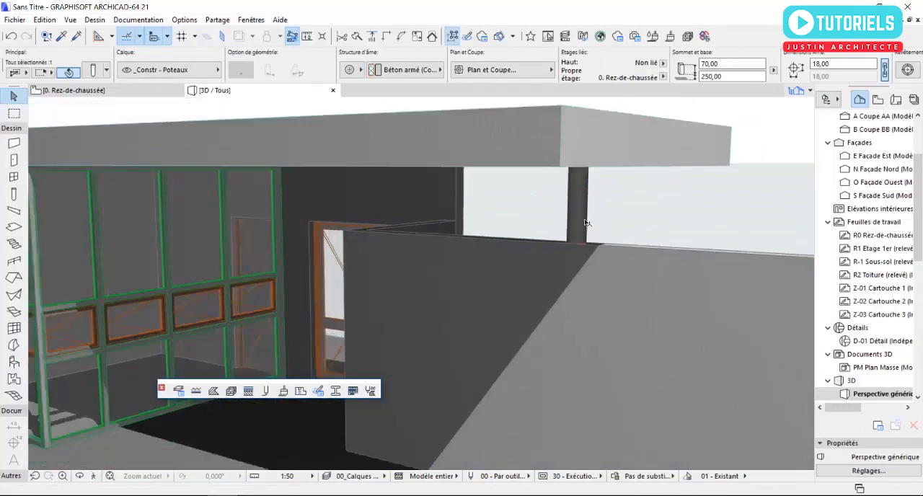
key("Escape")
middle_click_drag(606, 228, 249, 233, "shift")
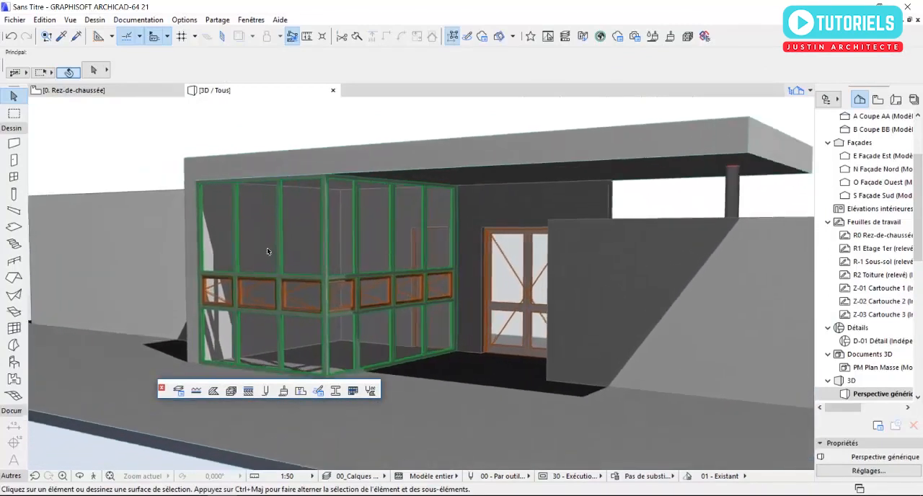
Step: In the ground floor plan, shorten the west boundary wall so it ends at the outer face of the building's side wall
key("F2")
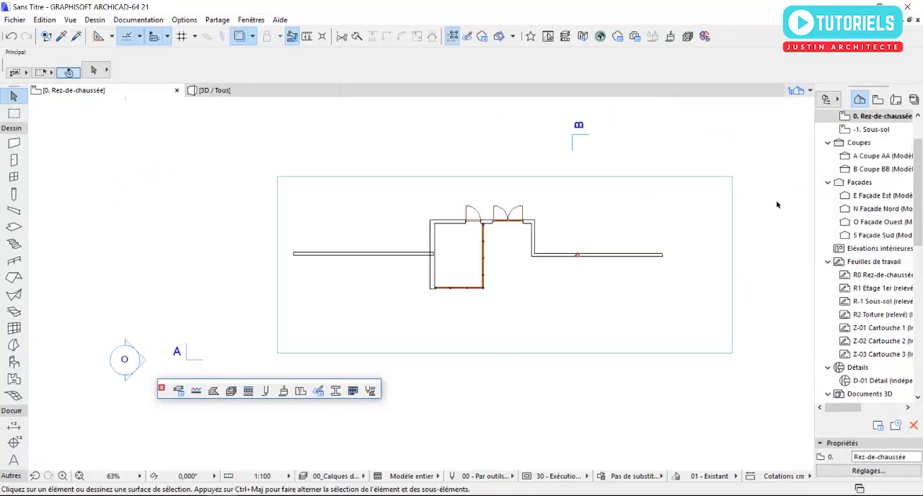
scroll(461, 249, "up", 4)
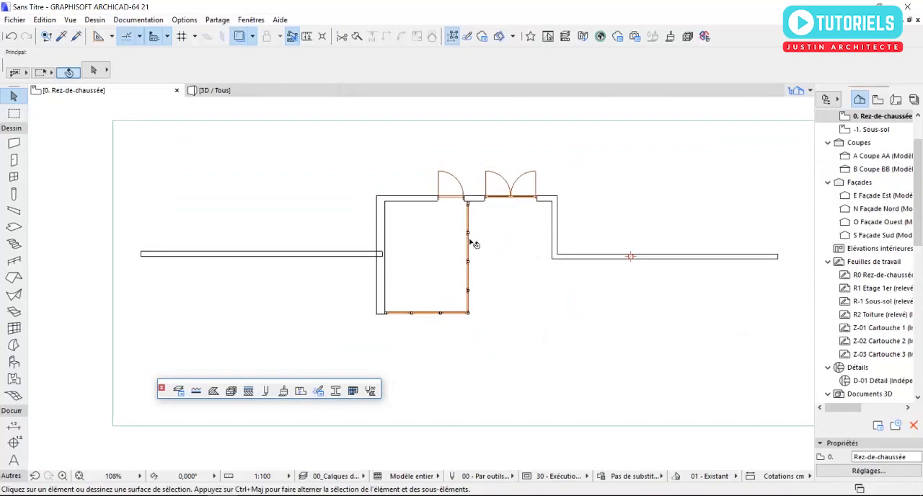
scroll(377, 258, "up", 7)
left_click(351, 256)
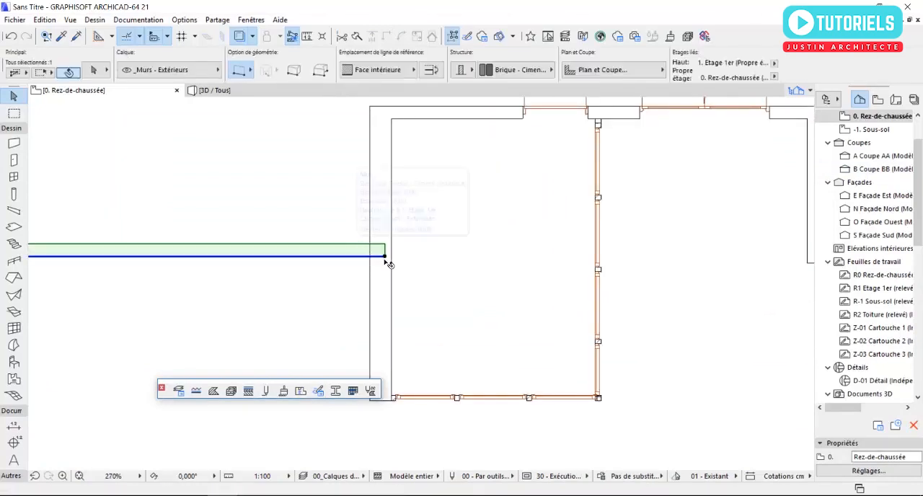
left_click(386, 257)
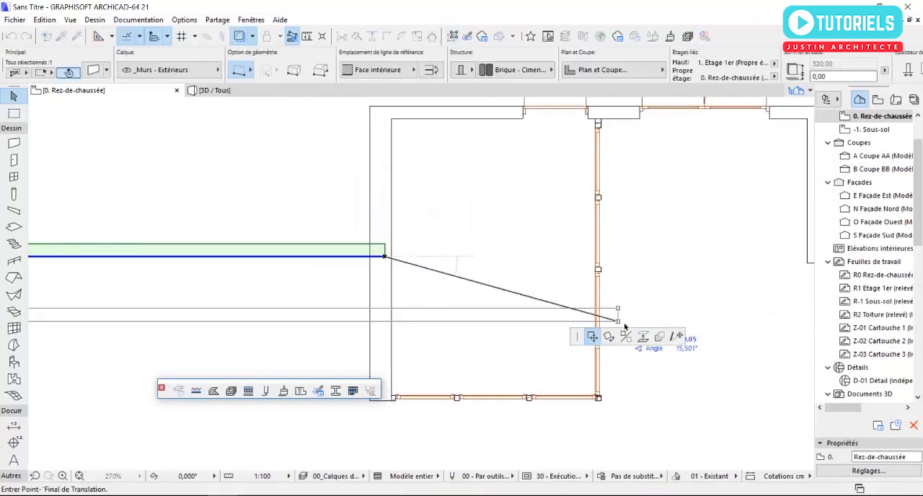
left_click(379, 257)
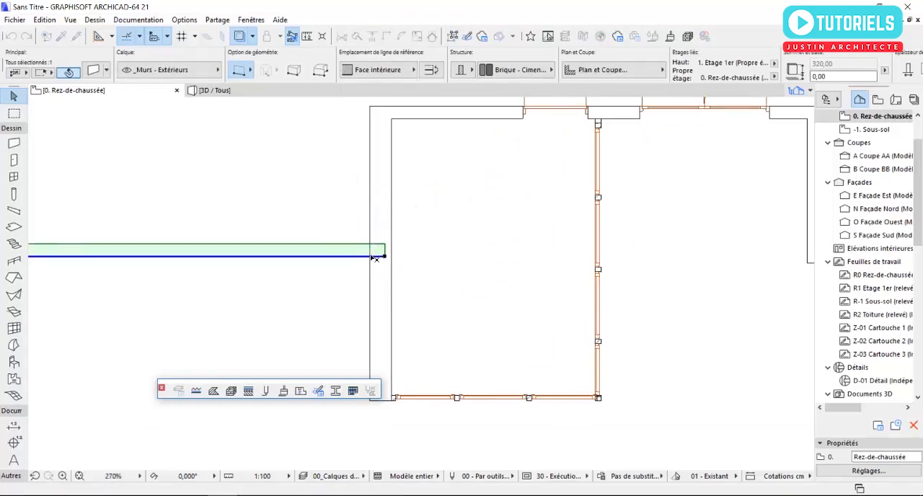
scroll(392, 267, "down", 4)
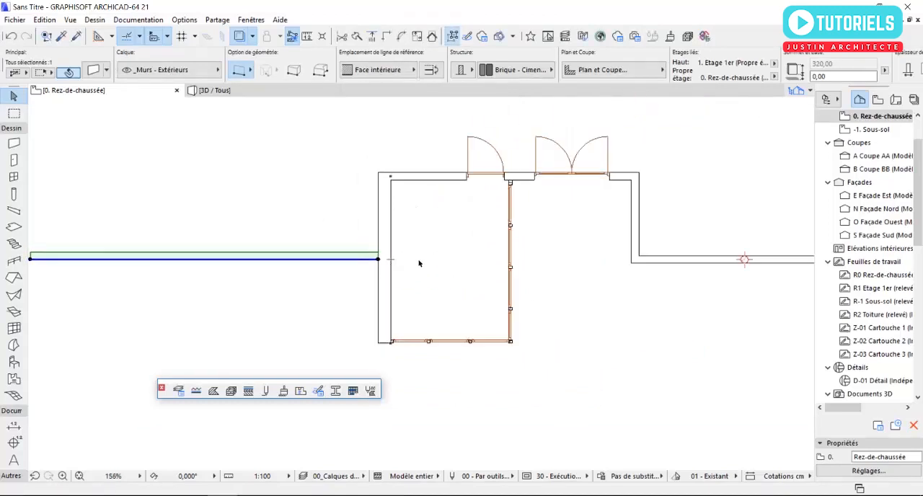
left_click(425, 265)
Step: Examine the building's side wall and its corner in plan, and the glazed entrance in 3D
scroll(391, 189, "up", 6)
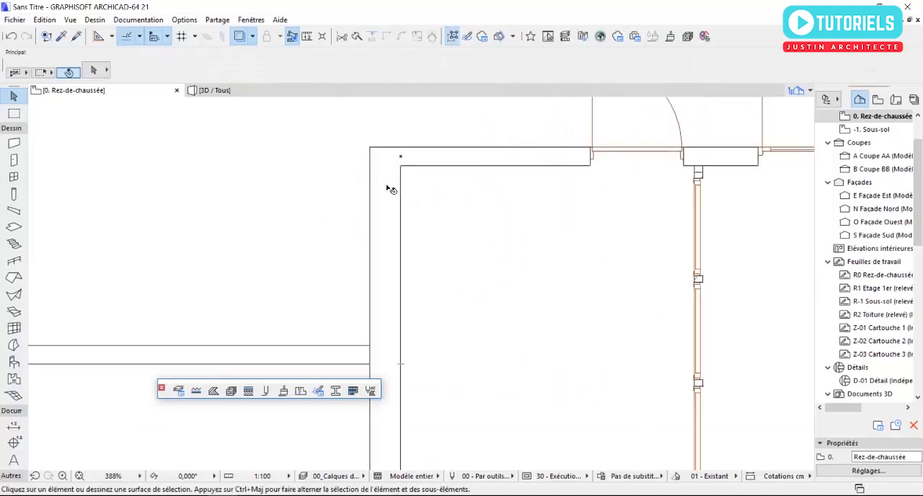
scroll(367, 188, "down", 2)
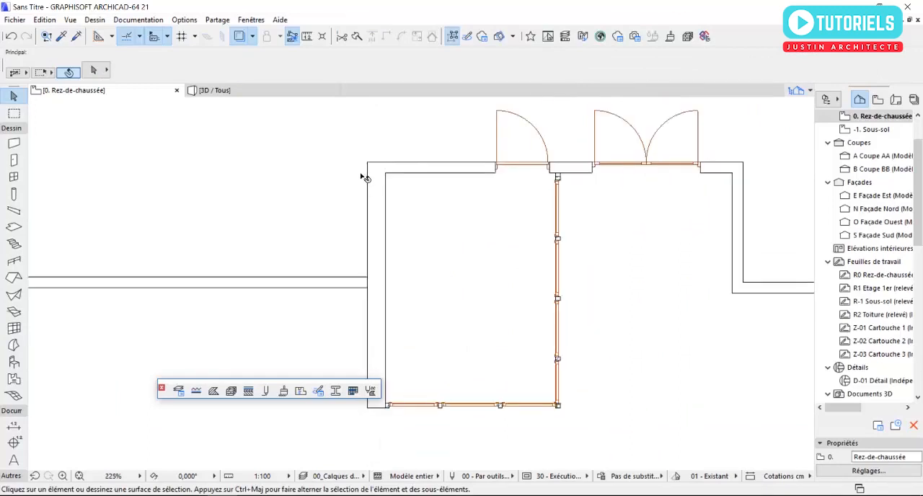
scroll(365, 184, "down", 2)
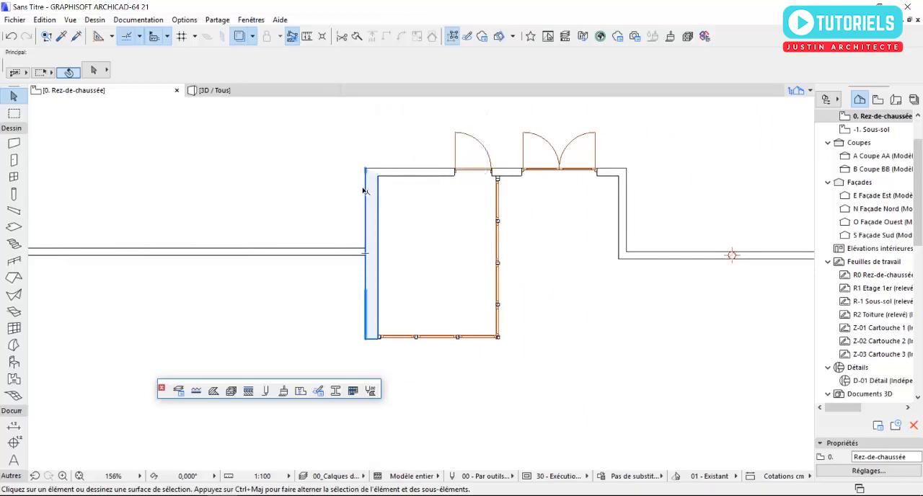
scroll(373, 237, "up", 2)
scroll(372, 238, "up", 1)
left_click(231, 90)
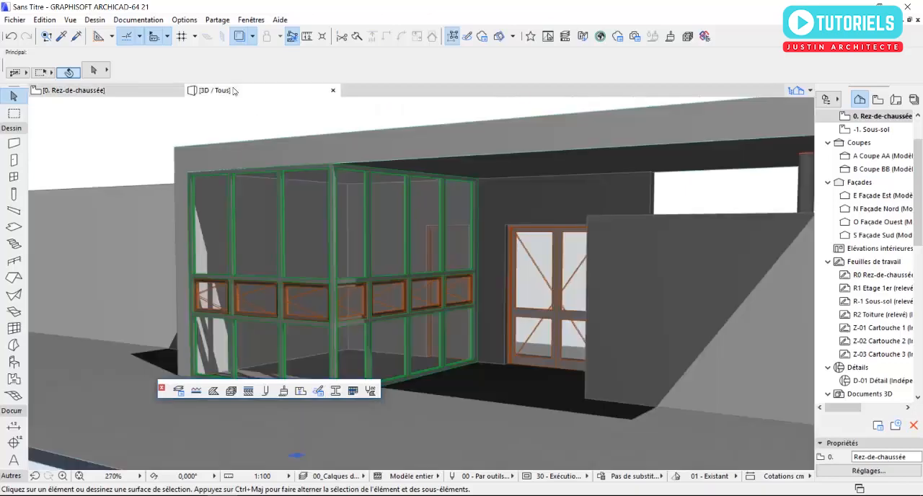
middle_click_drag(243, 241, 293, 239, "shift")
middle_click_drag(382, 308, 411, 331)
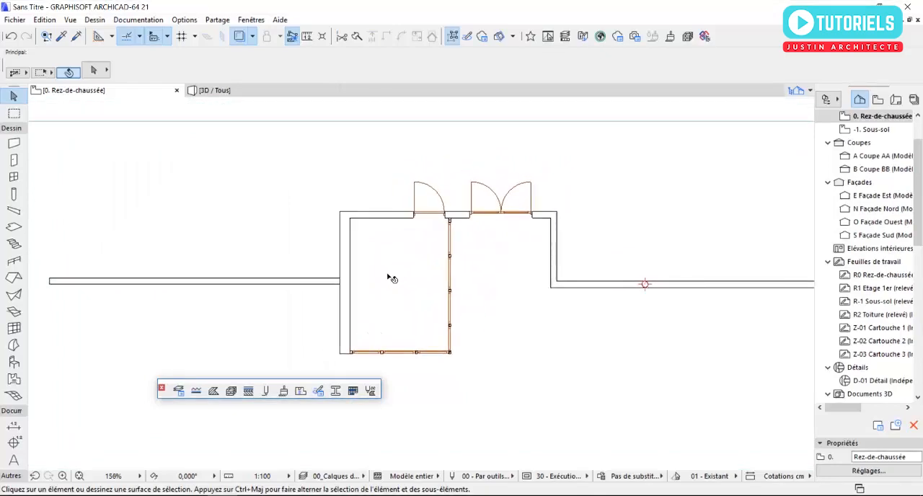
Step: Return to the ground floor plan and open the default settings of the Object tool
scroll(392, 278, "up", 1)
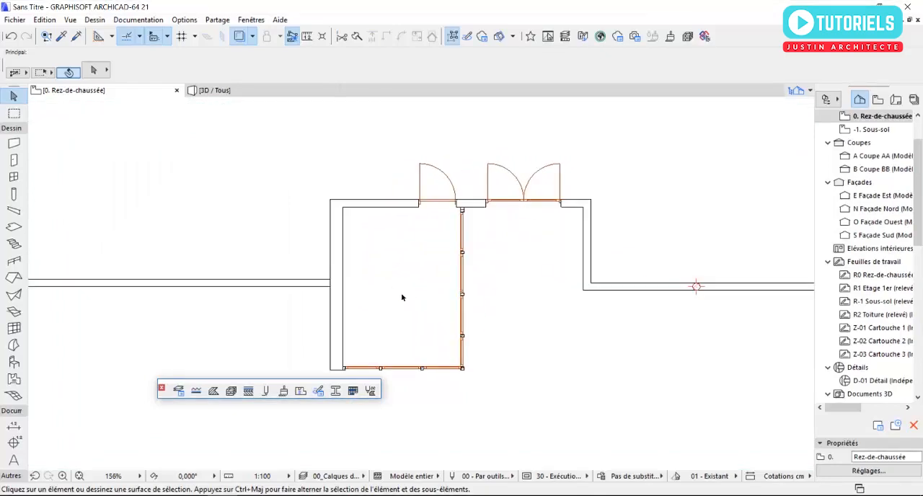
left_click(15, 362)
double_click(15, 362)
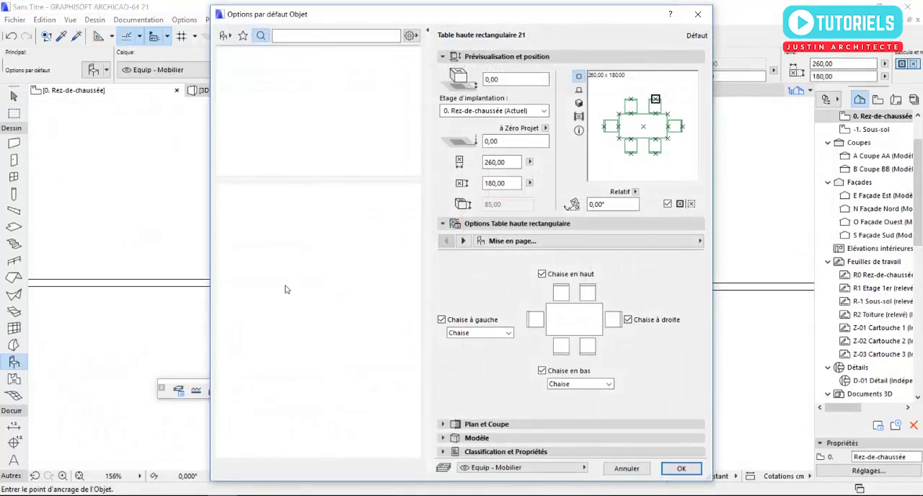
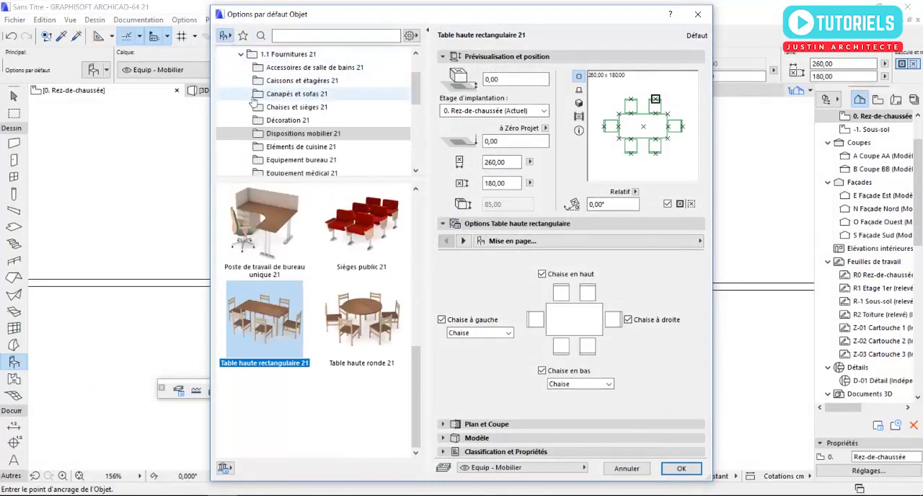
Step: Place the object Poste de travail de bureau unique 21 inside the closed room of the ground floor plan
left_click(276, 220)
left_click(681, 469)
scroll(428, 308, "up", 2)
left_click(409, 285)
key("Escape")
Step: In the settings of the placed workstation, remove the two partitions (Cloisons) along its desk edges
left_click(405, 279)
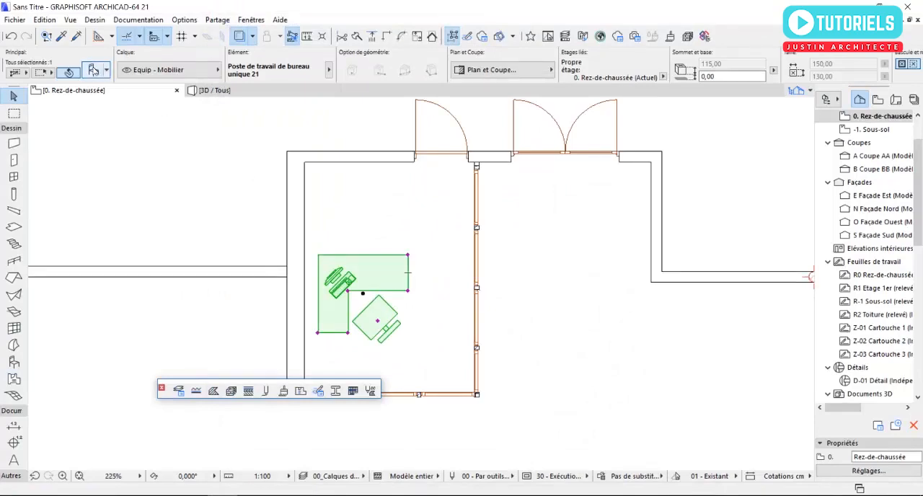
key("ctrl+t")
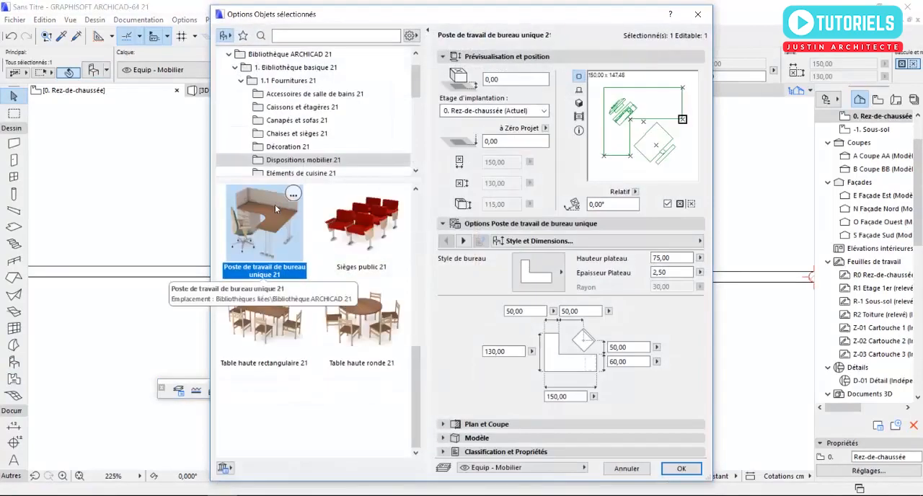
left_click(465, 241)
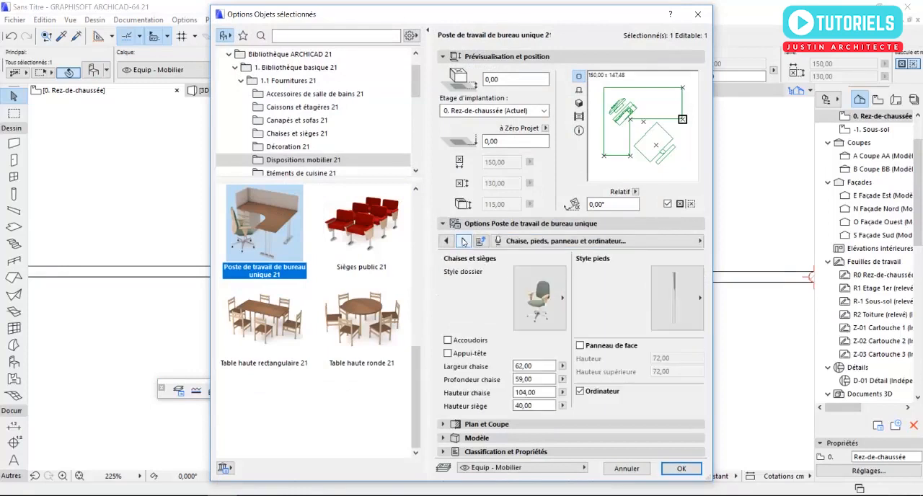
left_click(465, 241)
left_click(467, 242)
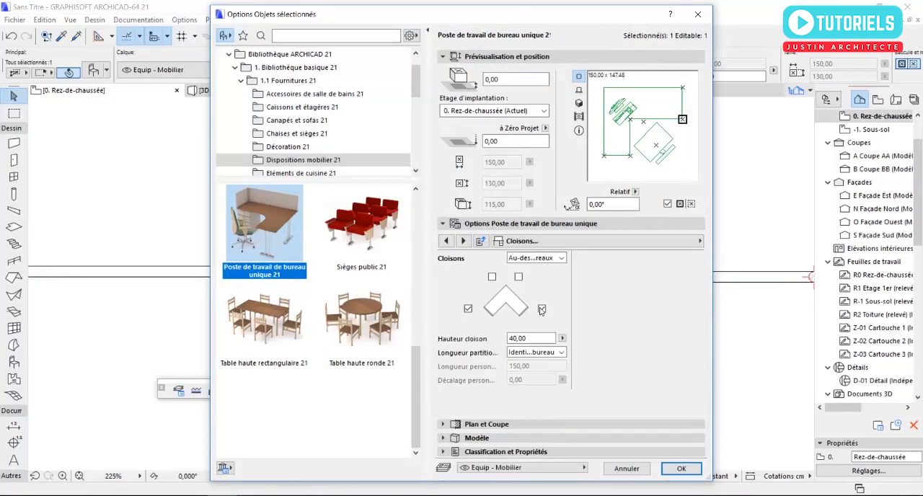
left_click(468, 309)
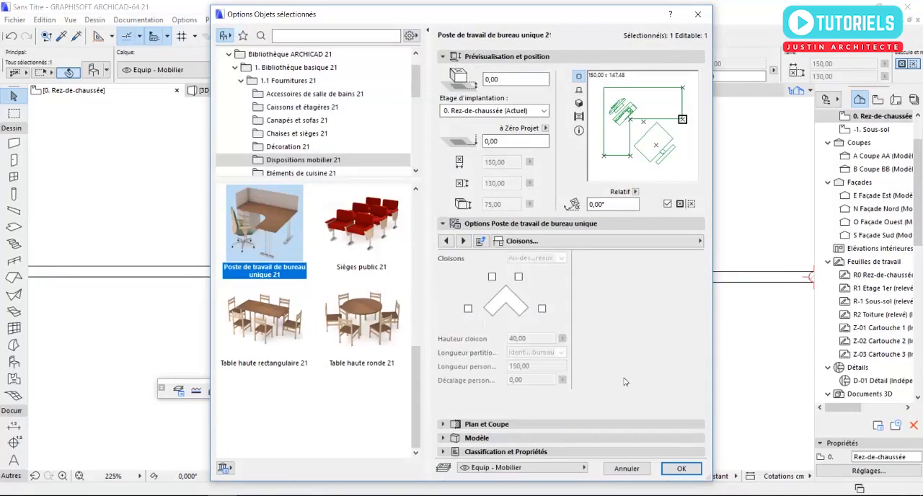
left_click(681, 468)
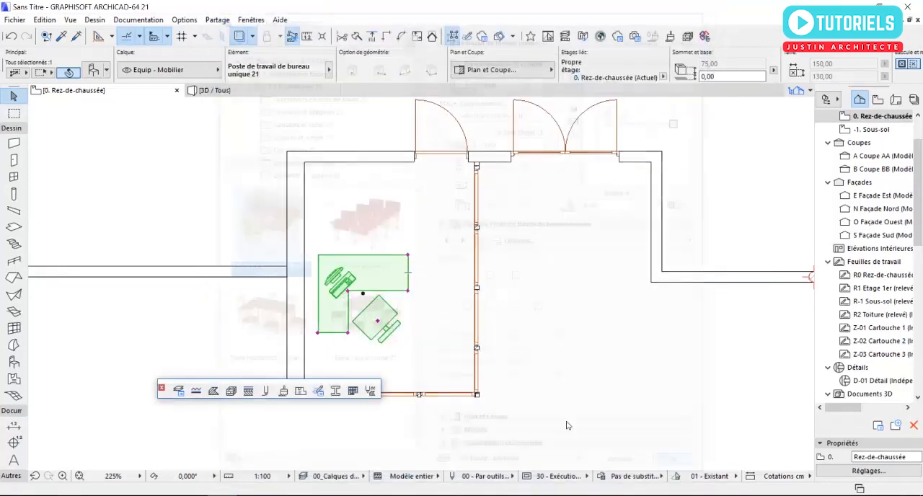
Step: Move the workstation toward the glazed corner of the room and rotate it 180° about the centre of its chair
left_click(364, 295)
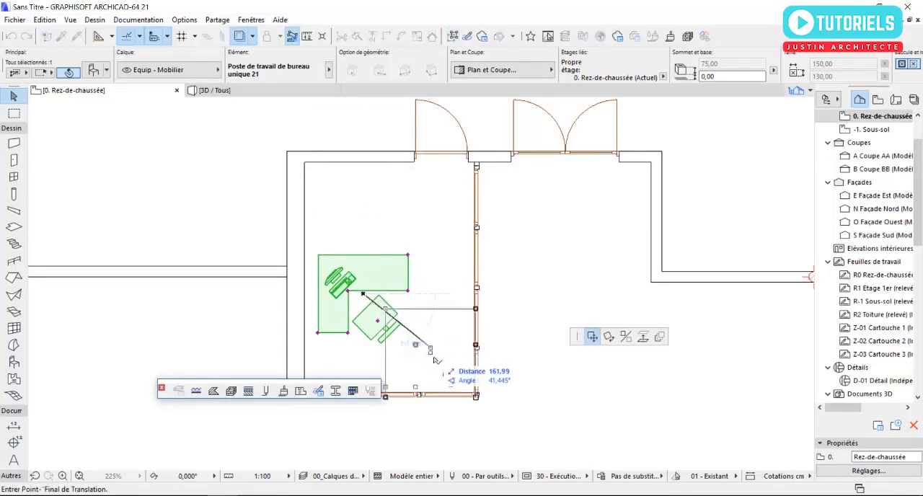
left_click(430, 345)
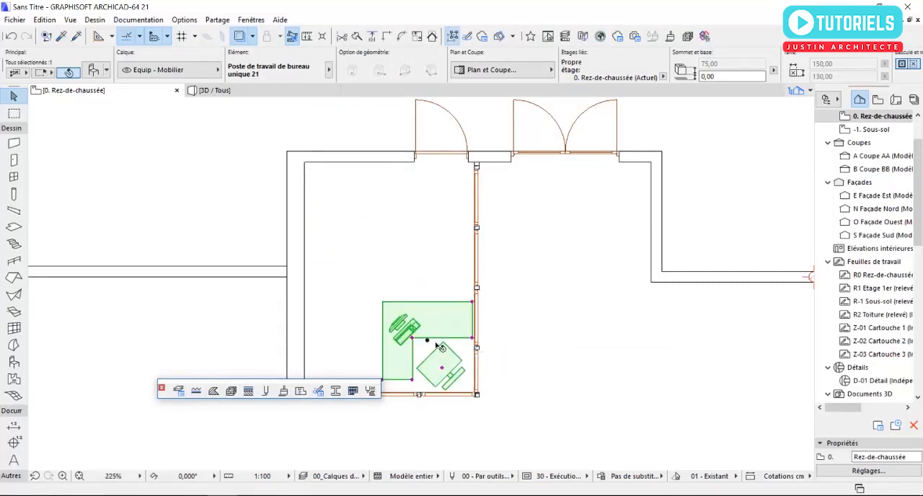
left_click(443, 369)
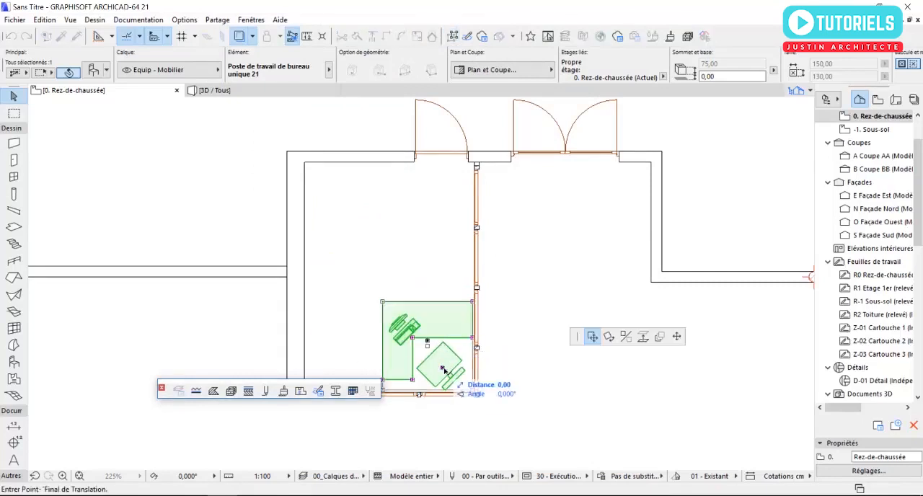
left_click(609, 337)
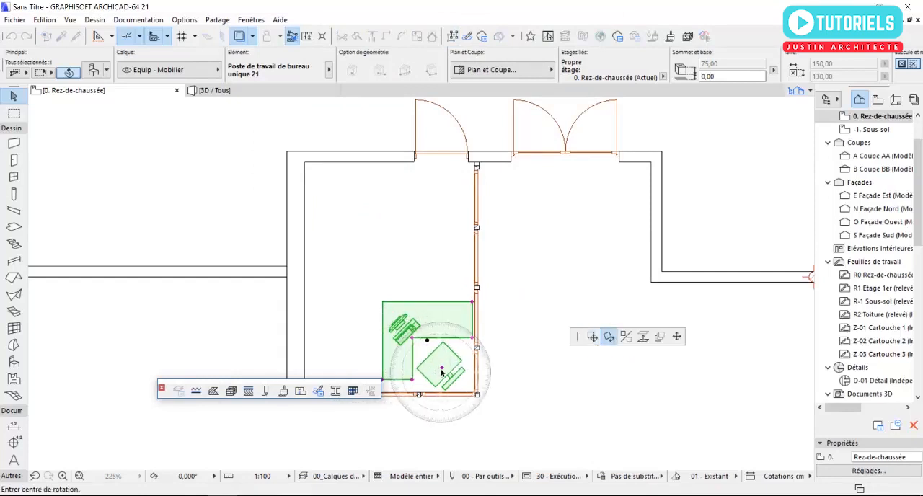
left_click(442, 368)
left_click(440, 251)
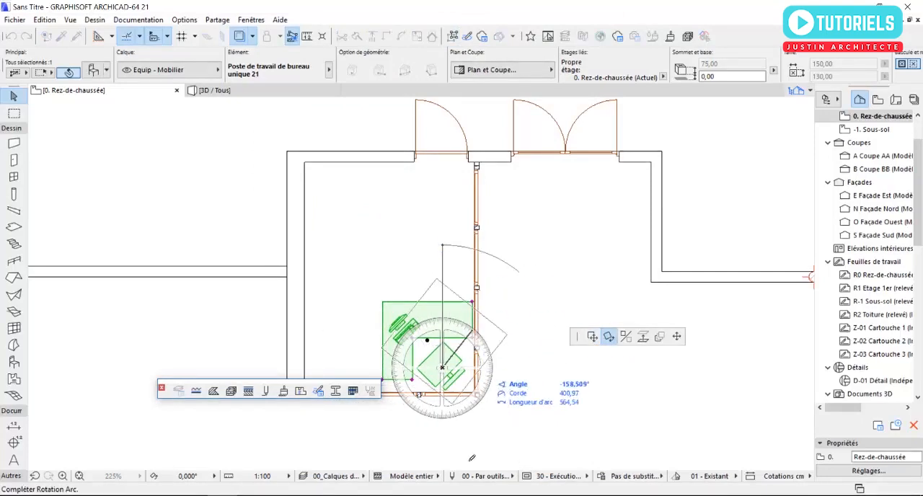
left_click(442, 469)
Step: Move the rotated workstation so its outer desk corner fits exactly into the inner corner of the two curtain walls
scroll(448, 441, "up", 3)
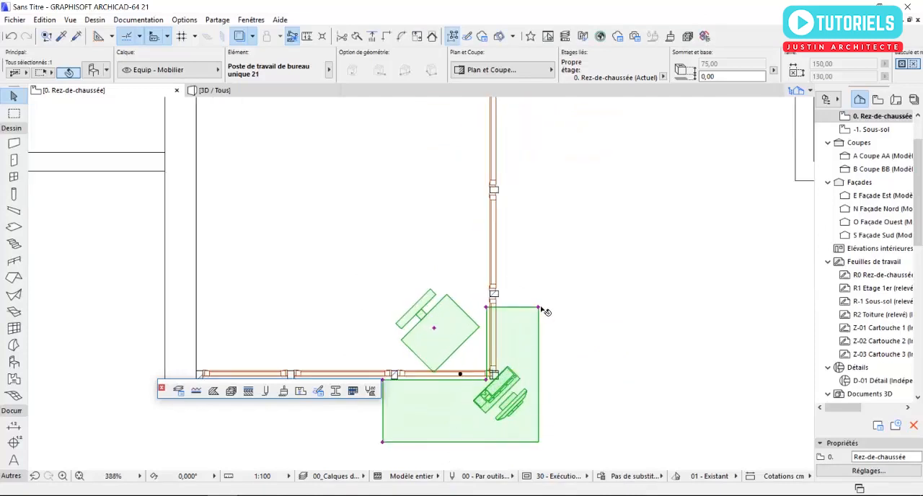
left_click(540, 443)
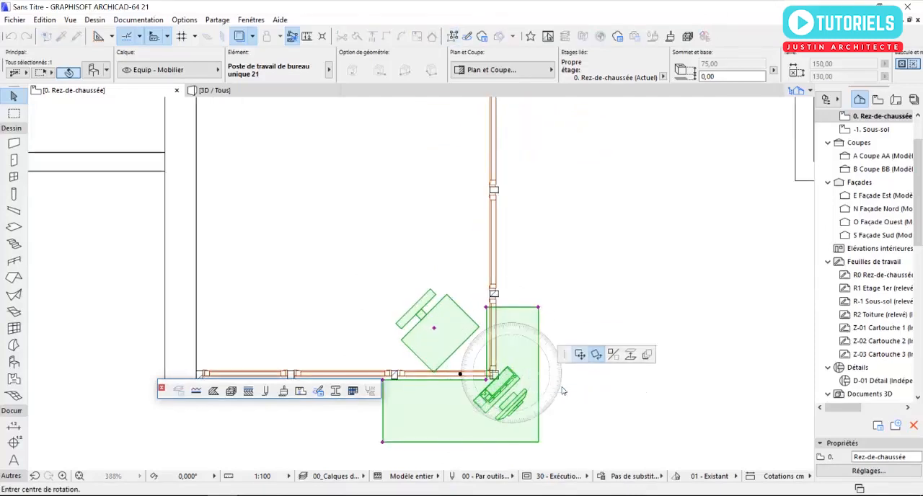
left_click(593, 338)
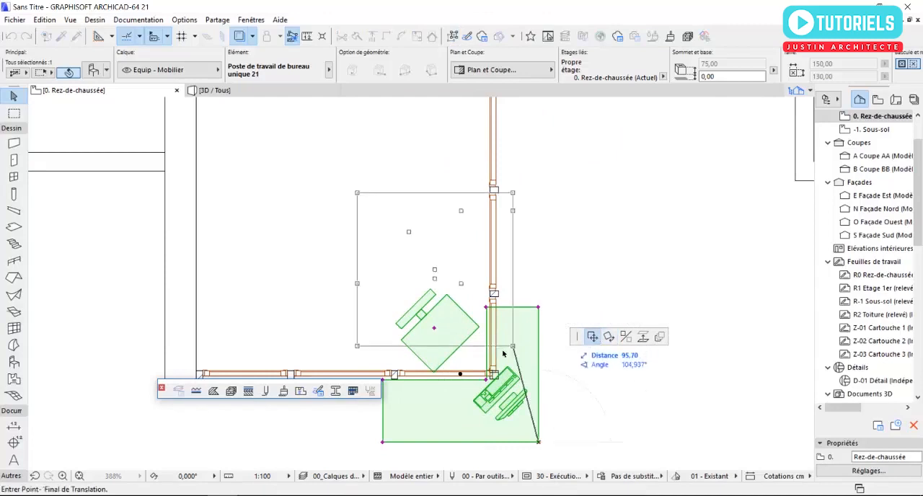
left_click(485, 383)
scroll(485, 382, "up", 8)
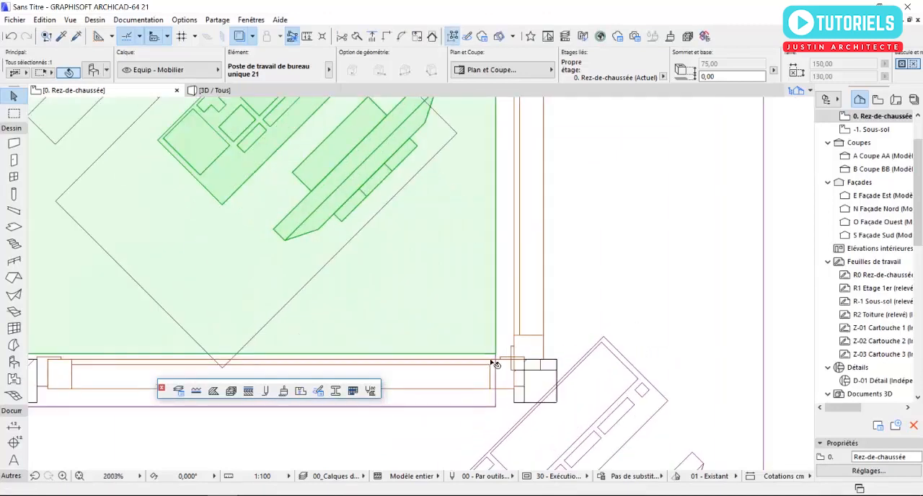
scroll(496, 365, "up", 4)
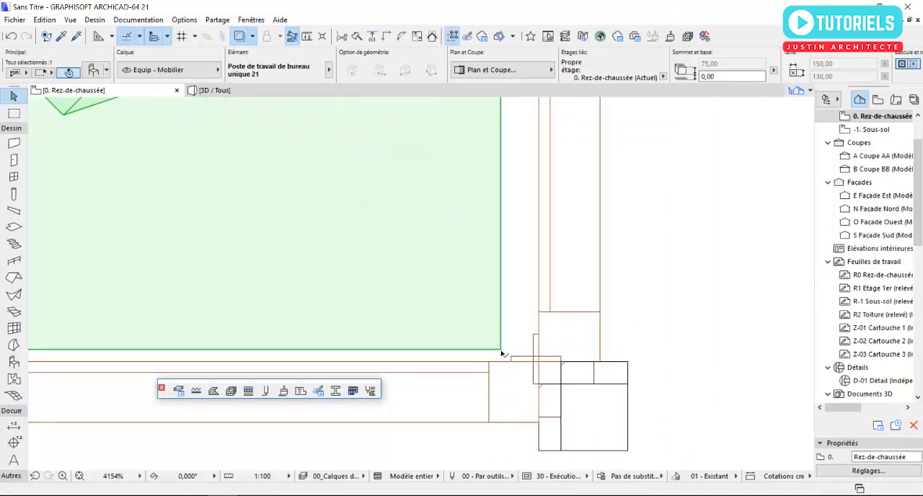
left_click(501, 352)
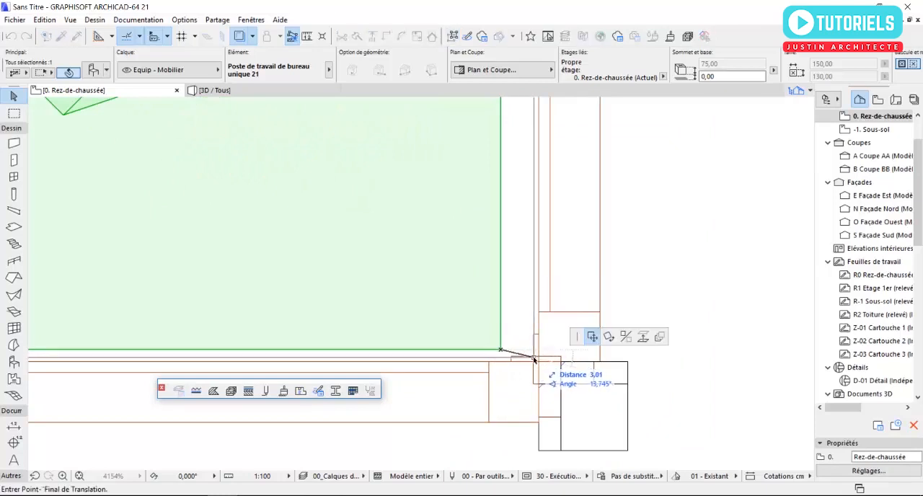
left_click(534, 359)
scroll(534, 359, "down", 12)
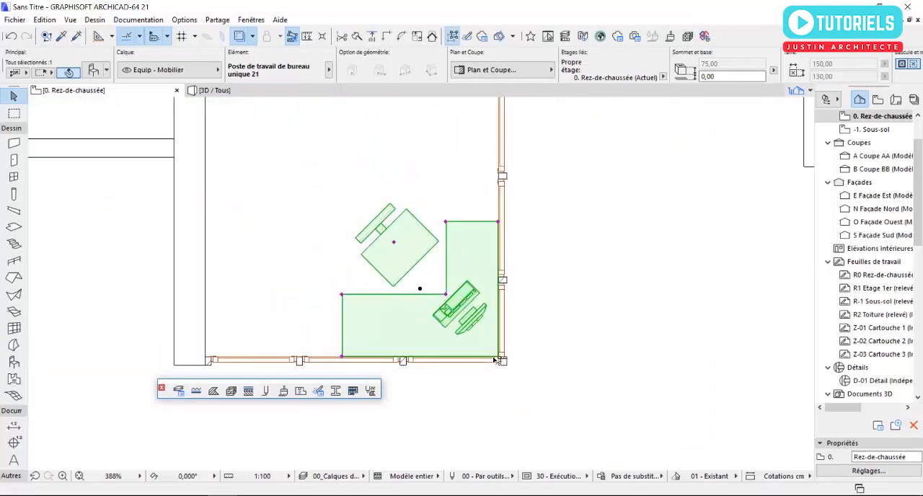
key("Escape")
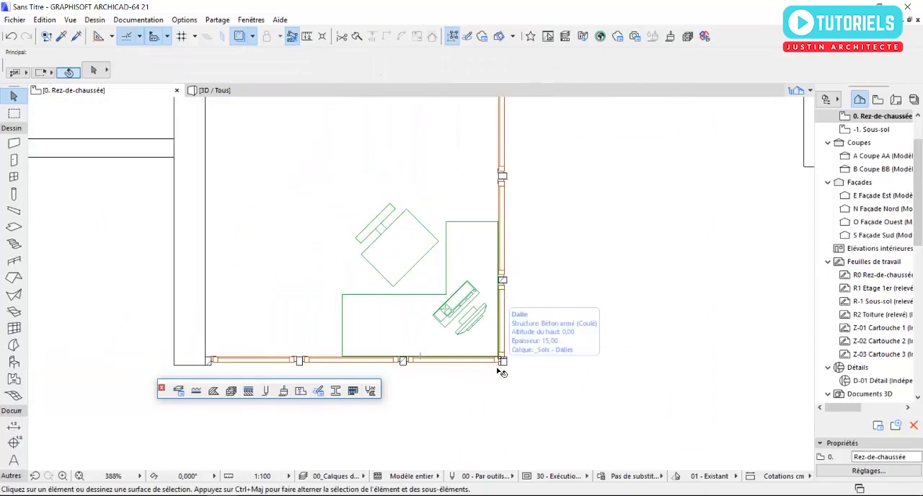
Step: Examine the workstation behind the curtain walls in 3D, then return to the ground floor plan
key("F3")
scroll(463, 359, "down", 1)
middle_click_drag(440, 354, 488, 295)
scroll(400, 318, "up", 2)
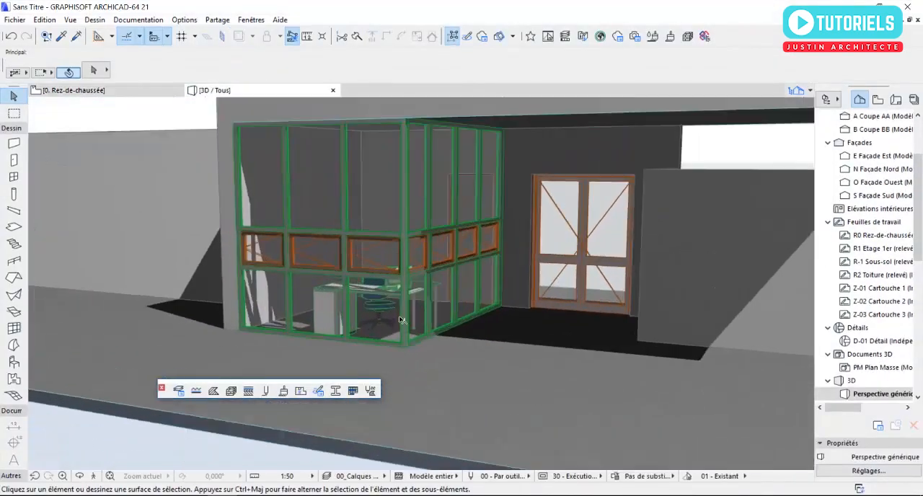
scroll(400, 318, "up", 5)
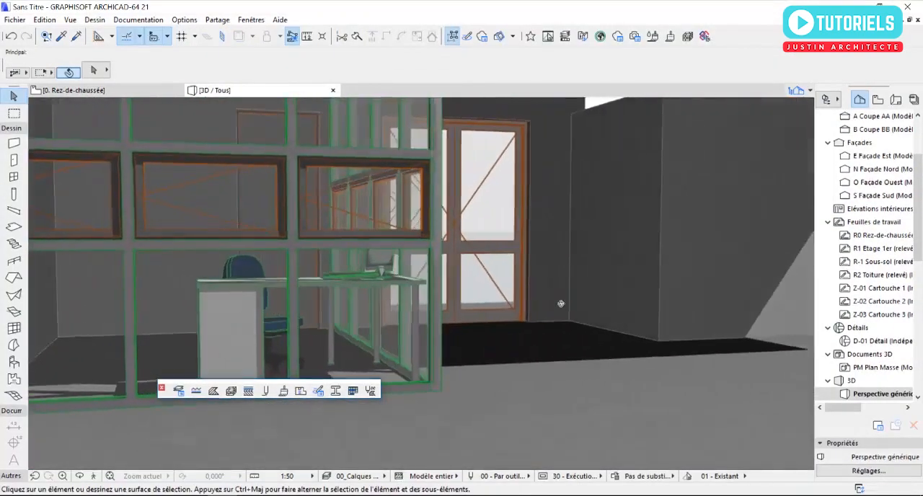
middle_click_drag(561, 304, 455, 359, "shift")
key("F2")
scroll(458, 333, "down", 3)
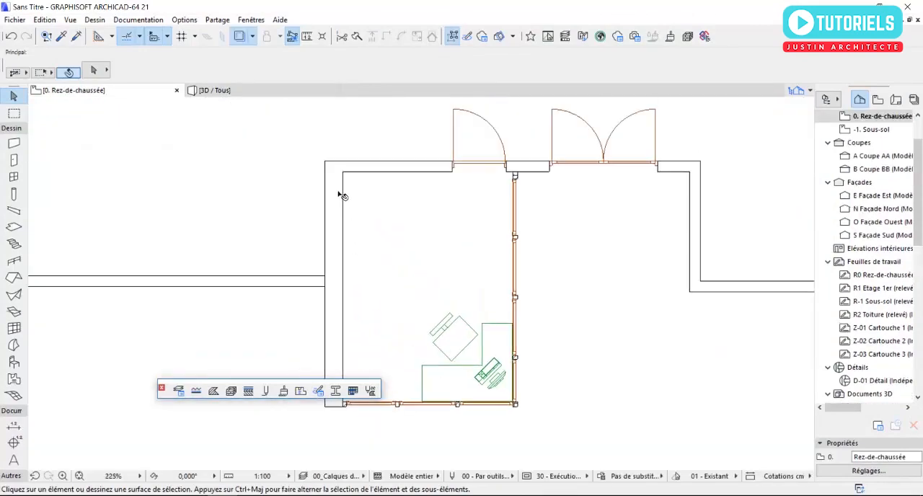
Step: Place the object Chaise design 2 21 from Chaises et sièges 21 beside the room's west side wall
double_click(14, 363)
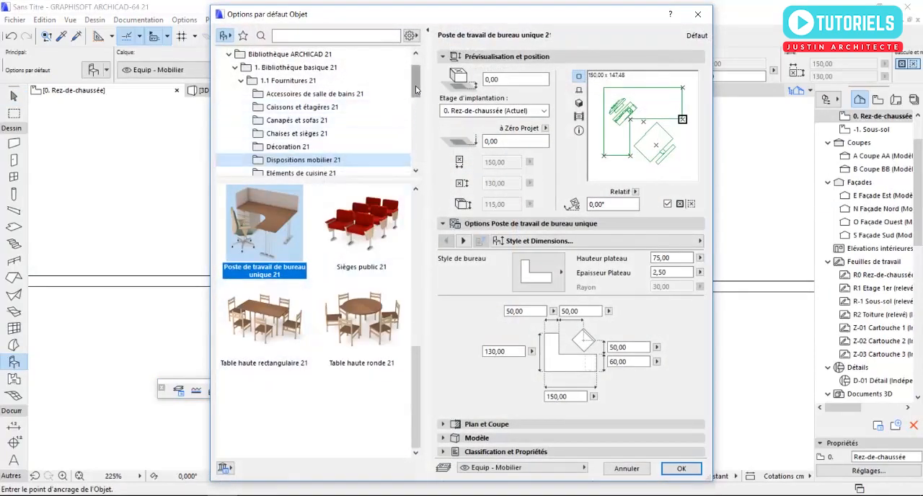
left_click(296, 134)
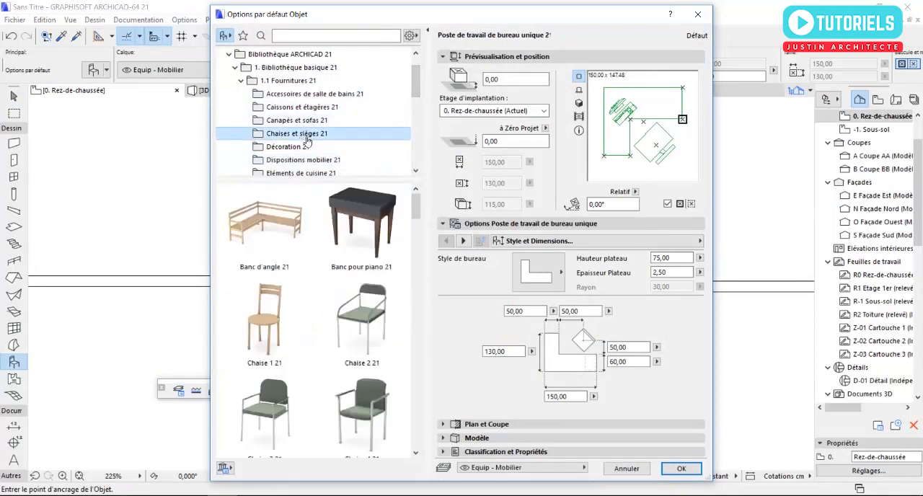
left_click_drag(415, 210, 419, 297)
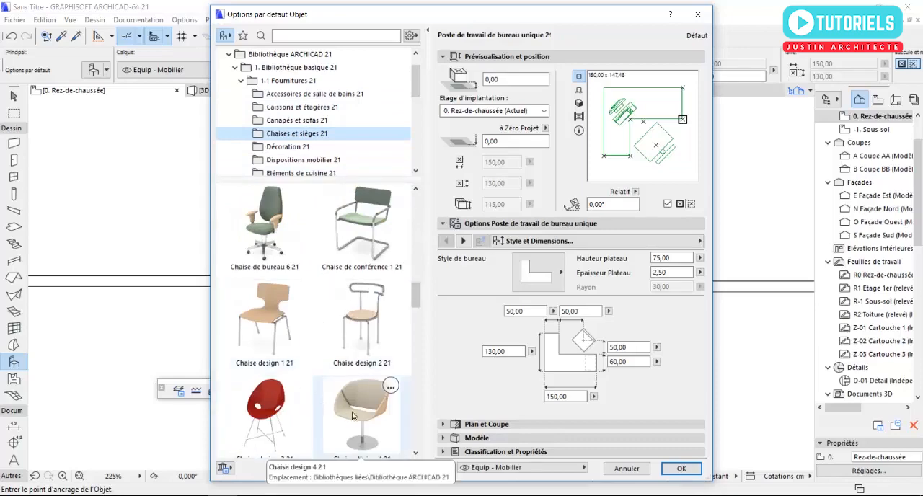
left_click(366, 321)
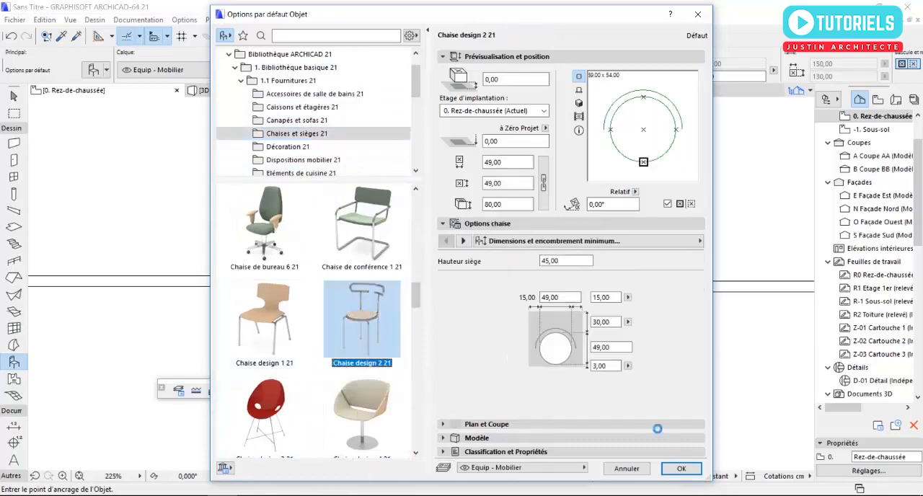
left_click(681, 470)
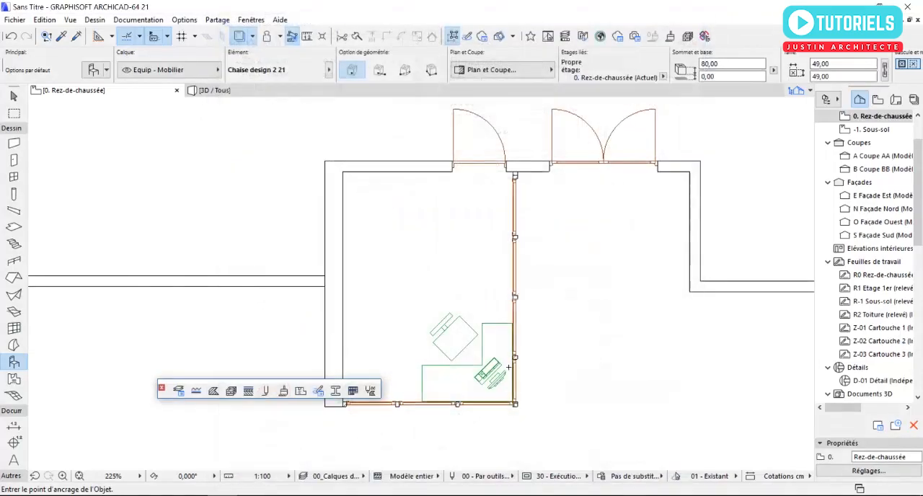
key("Escape")
left_click(376, 258)
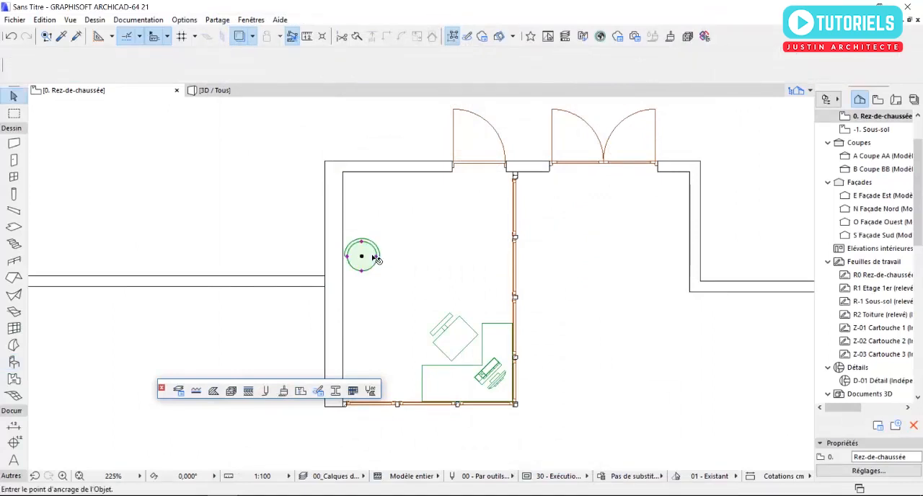
Step: Rotate the chair 90° counterclockwise about its centre so its backrest is against the west side wall
left_click(362, 256)
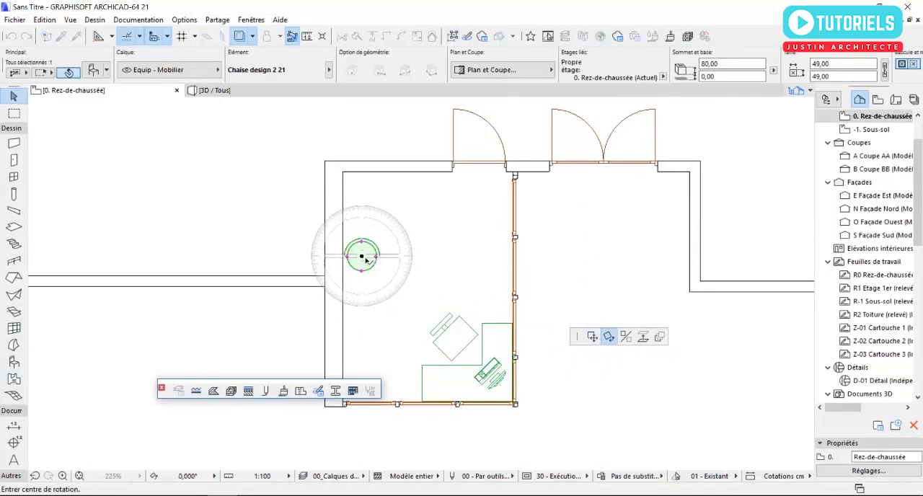
left_click(363, 256)
left_click(362, 326)
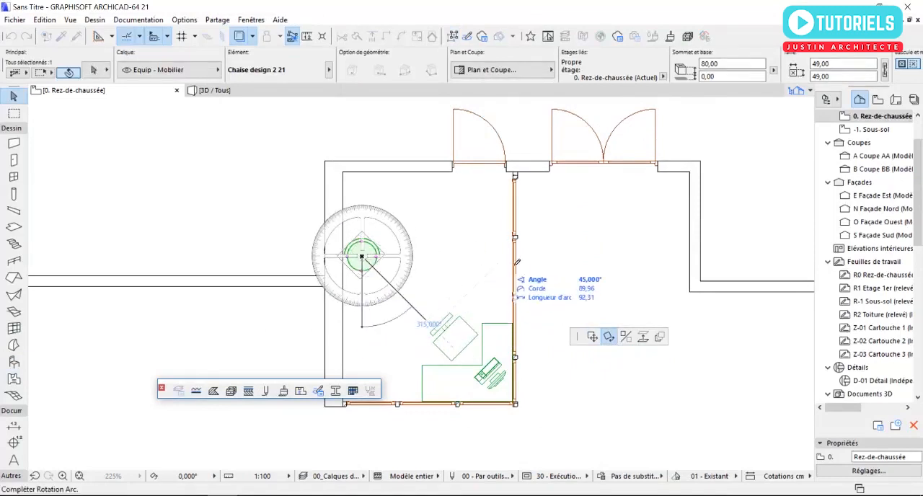
left_click(457, 256)
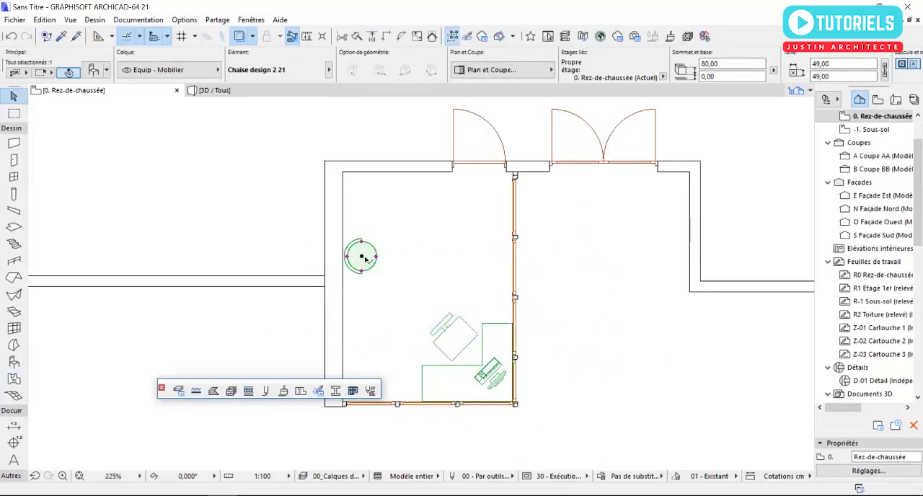
Step: Move the chair about 62 cm straight south along the west side wall
left_click(362, 256)
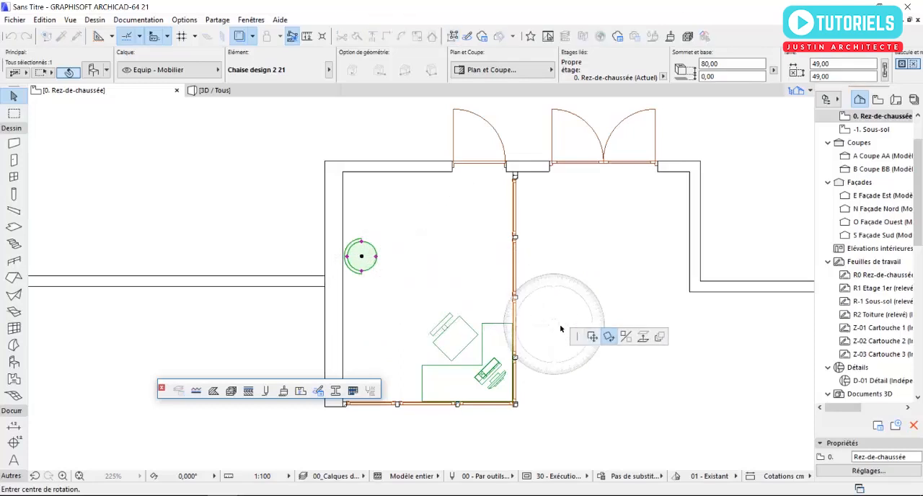
left_click(592, 338)
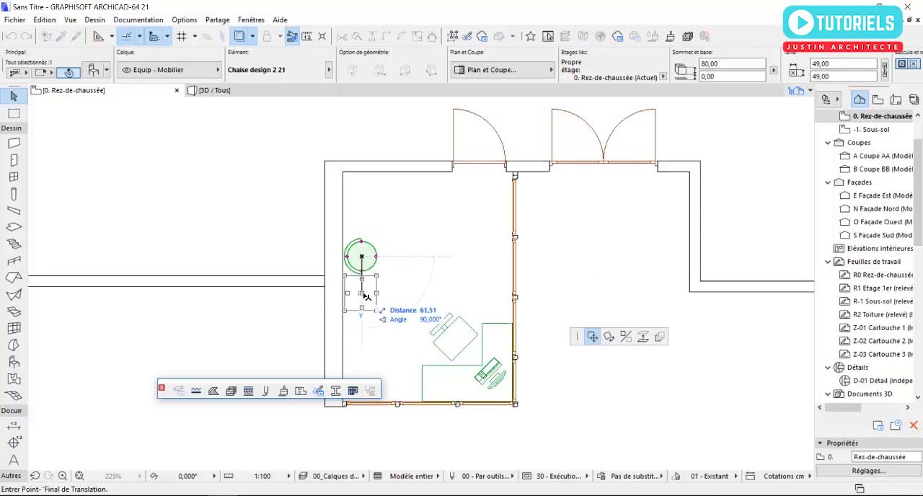
left_click(362, 294)
scroll(362, 296, "up", 5)
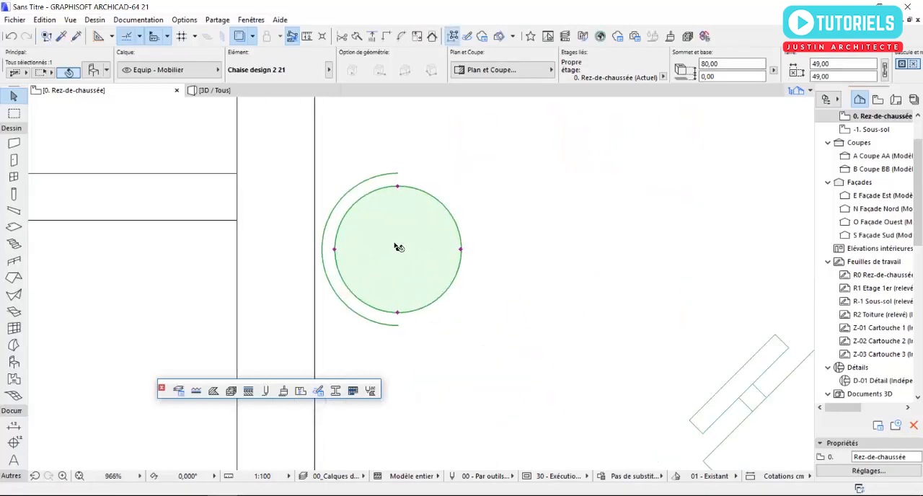
Step: Copy the chair about 92 cm straight north along the west side wall
middle_click_drag(399, 247, 397, 350)
left_click(395, 349)
scroll(387, 346, "down", 5)
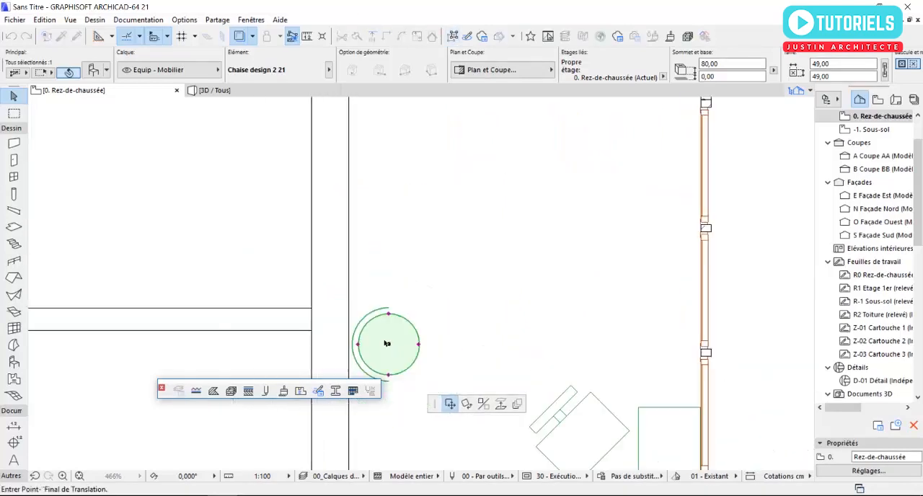
key("ctrl")
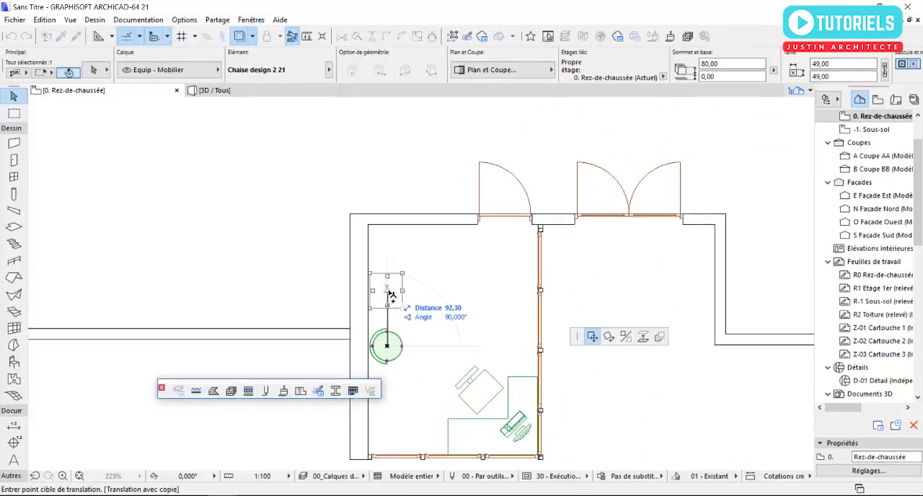
left_click(387, 290)
Step: Examine the furnished room through the curtain walls in 3D, then return to the ground floor plan
key("F3")
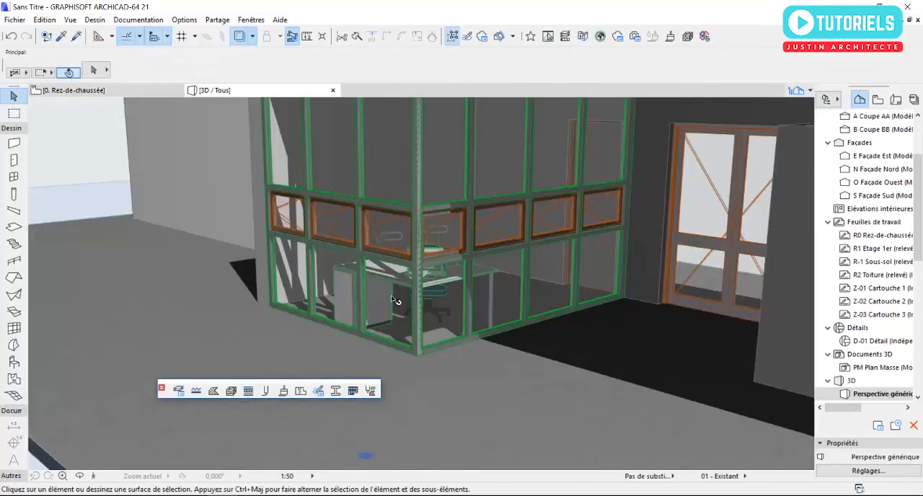
scroll(385, 260, "up", 2)
mouse_move(385, 261)
middle_mouse_down("shift")
mouse_move(443, 283)
mouse_move(538, 270)
mouse_move(321, 256)
mouse_move(385, 260)
middle_mouse_up("shift")
scroll(386, 260, "down", 6)
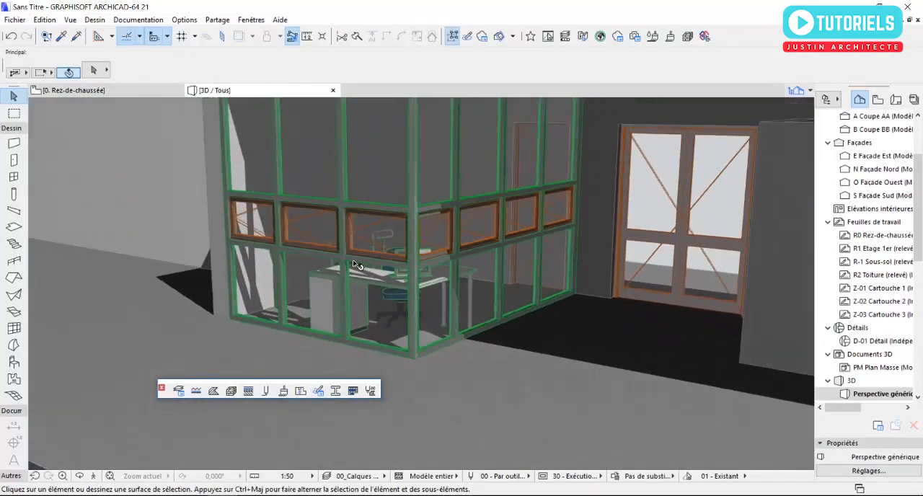
middle_click_drag(377, 281, 429, 279, "shift")
scroll(429, 278, "up", 5)
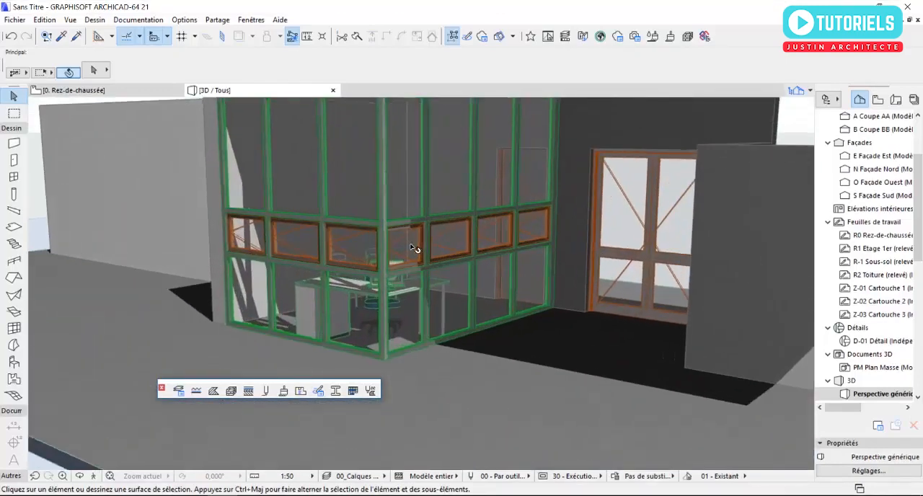
middle_click_drag(384, 270, 354, 291, "shift")
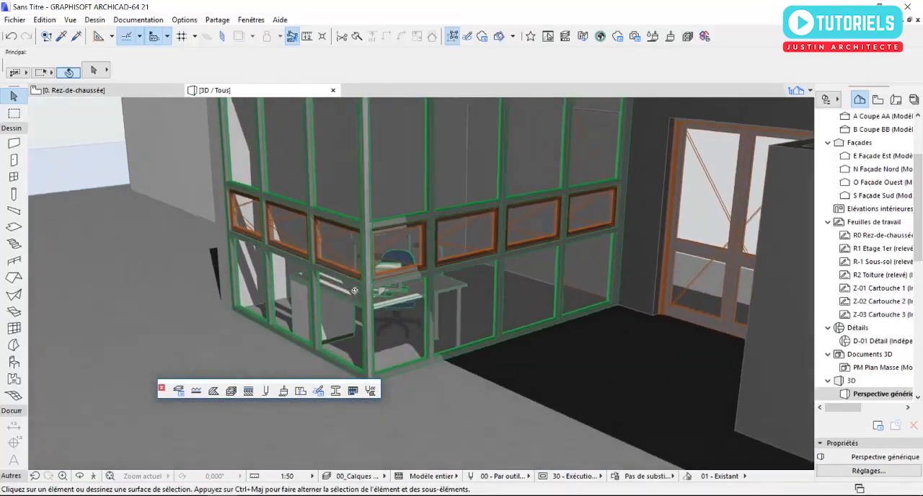
key("F2")
Step: Place the object Table ronde 1P 21 from Tables 21 in front of the two chairs by the west side wall
scroll(425, 310, "up", 2)
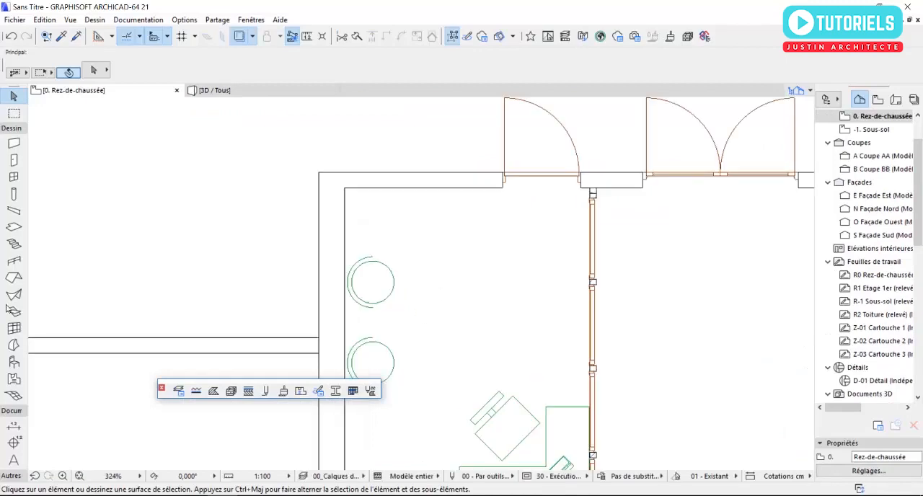
left_click(14, 364)
double_click(13, 365)
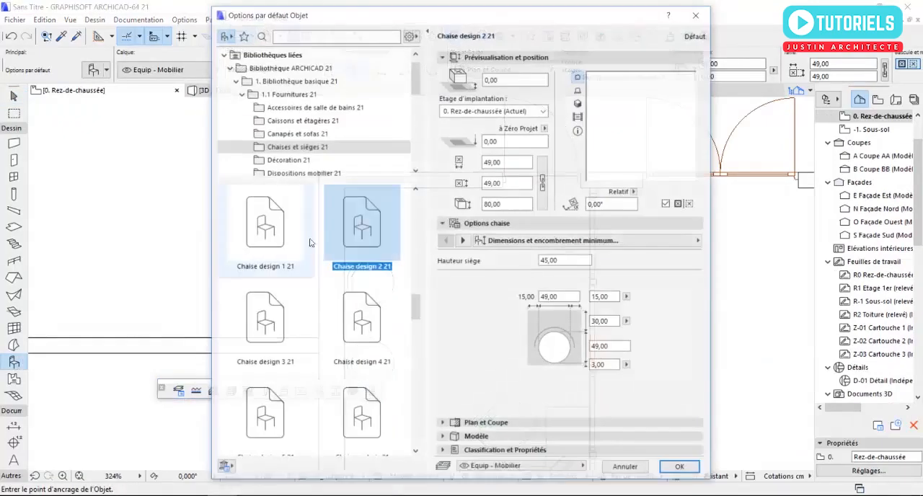
left_click_drag(415, 82, 416, 124)
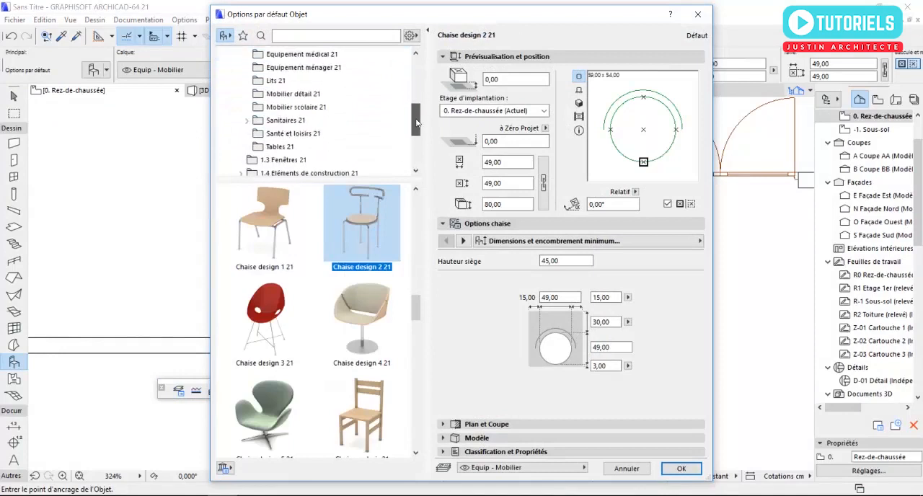
left_click(278, 147)
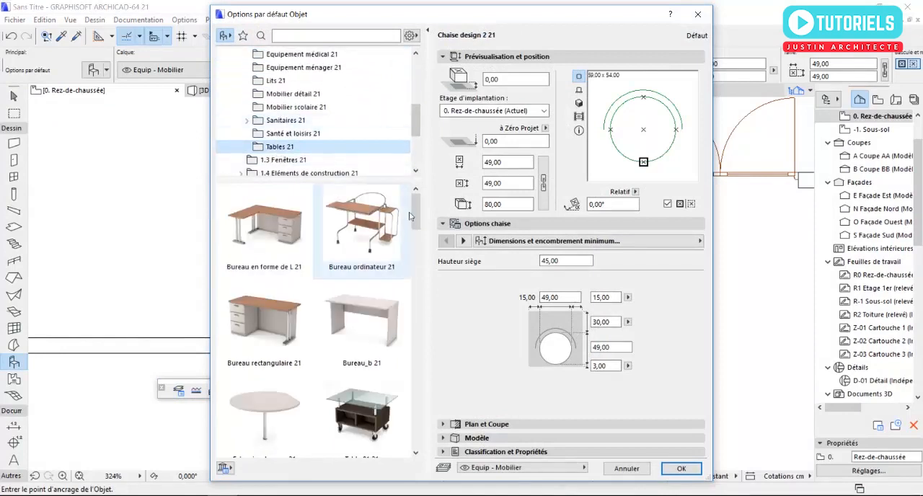
left_click_drag(416, 210, 416, 276)
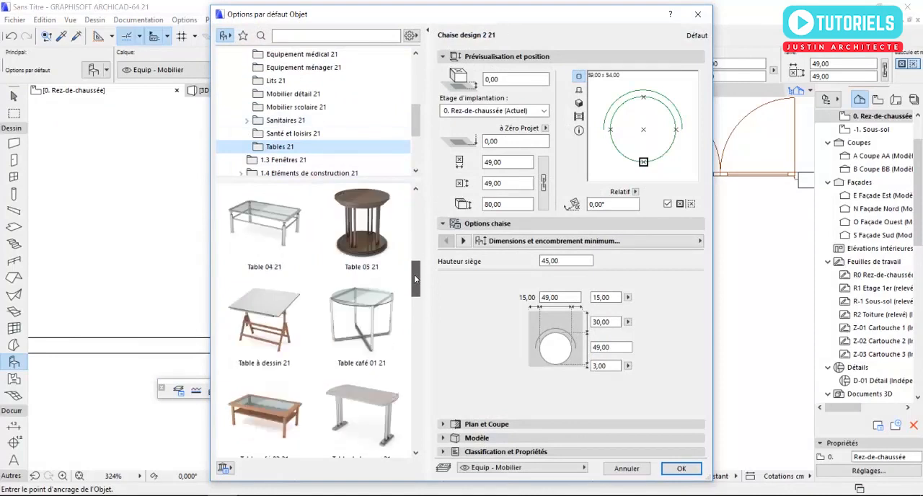
left_click_drag(417, 292, 417, 355)
left_click(264, 413)
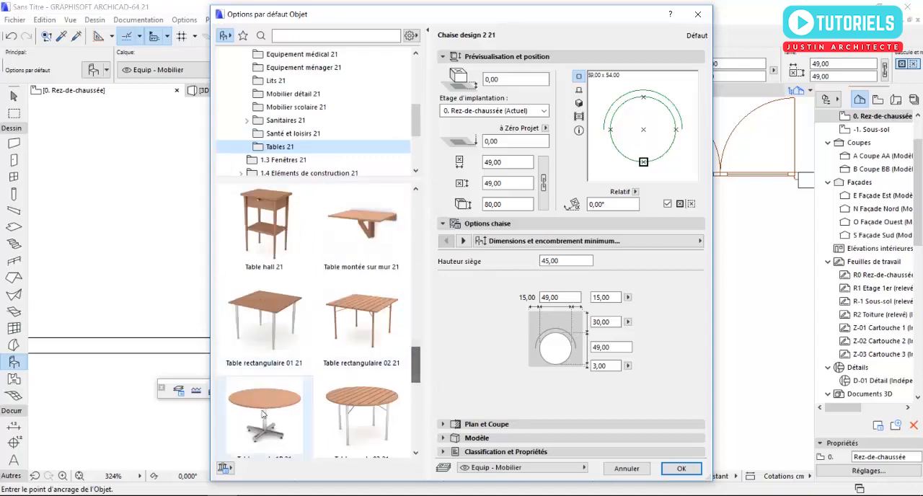
left_click(684, 469)
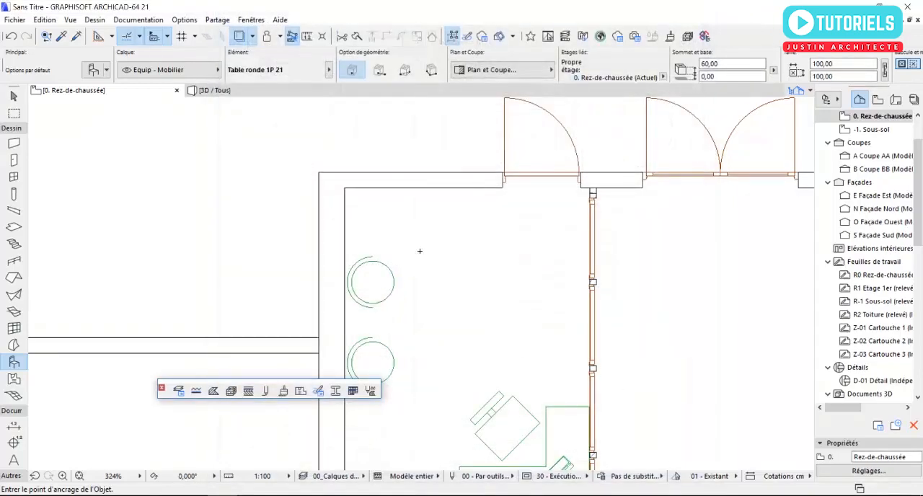
left_click(466, 338)
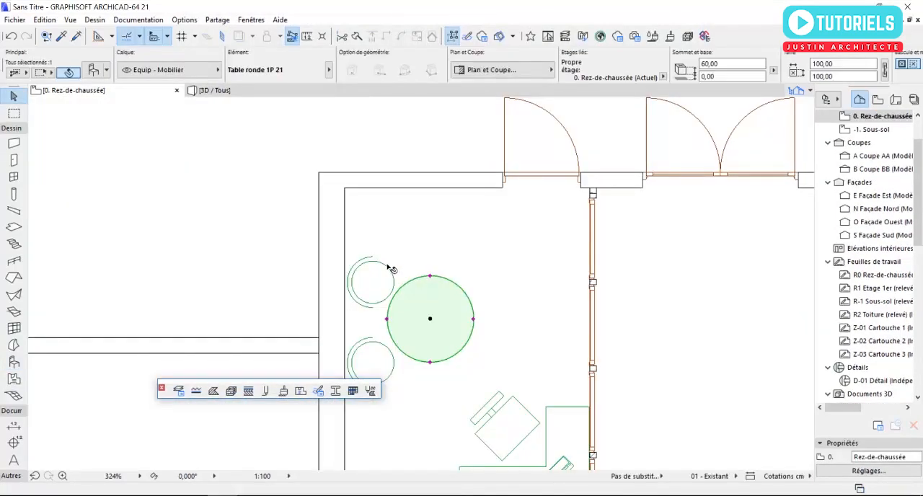
key("Escape")
Step: Start a slab with polygonal geometry at the outer corner of the east curtain wall's north end
scroll(388, 267, "down", 4)
middle_click_drag(390, 268, 334, 233)
middle_click_drag(521, 303, 501, 294)
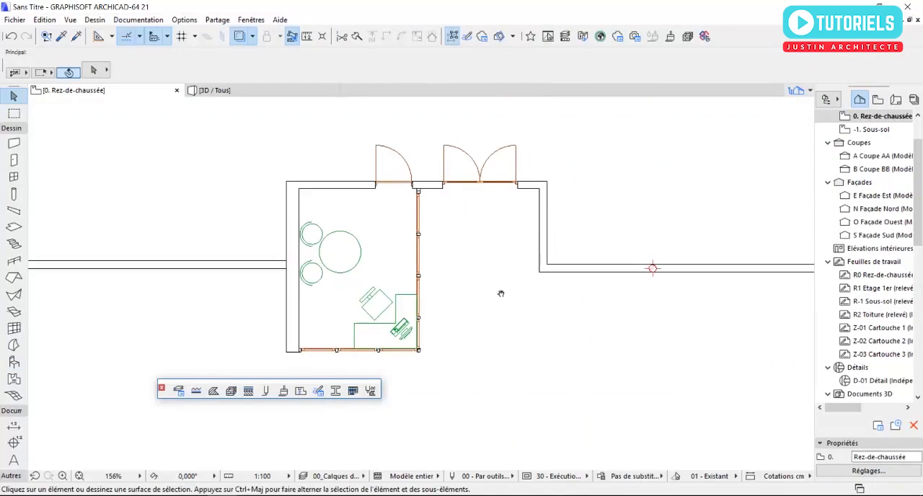
scroll(423, 243, "up", 4)
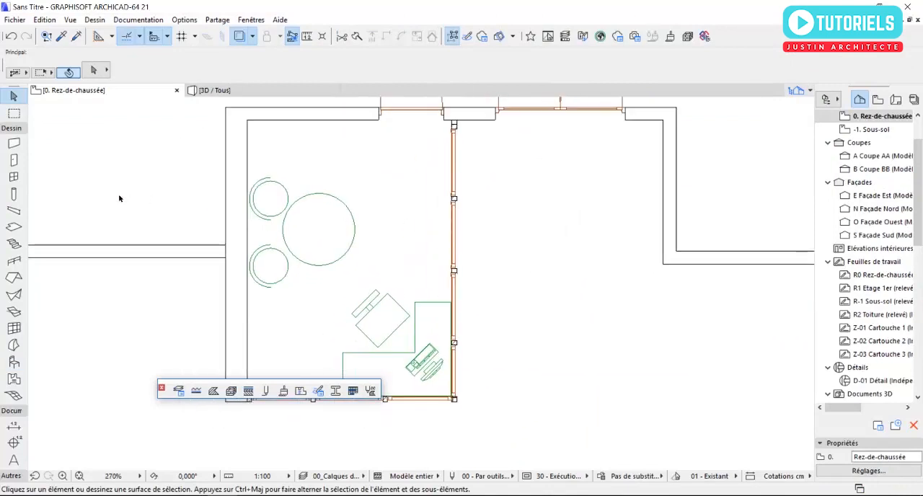
left_click(14, 227)
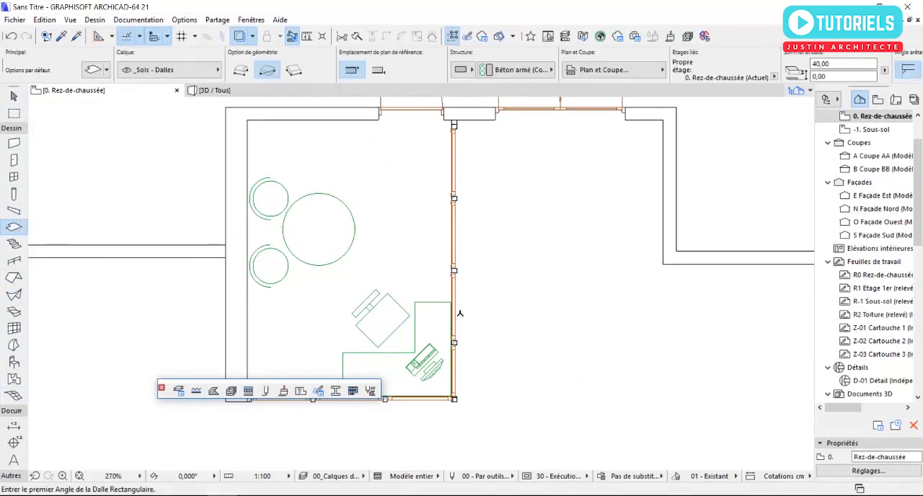
scroll(438, 408, "up", 6)
scroll(493, 404, "down", 5)
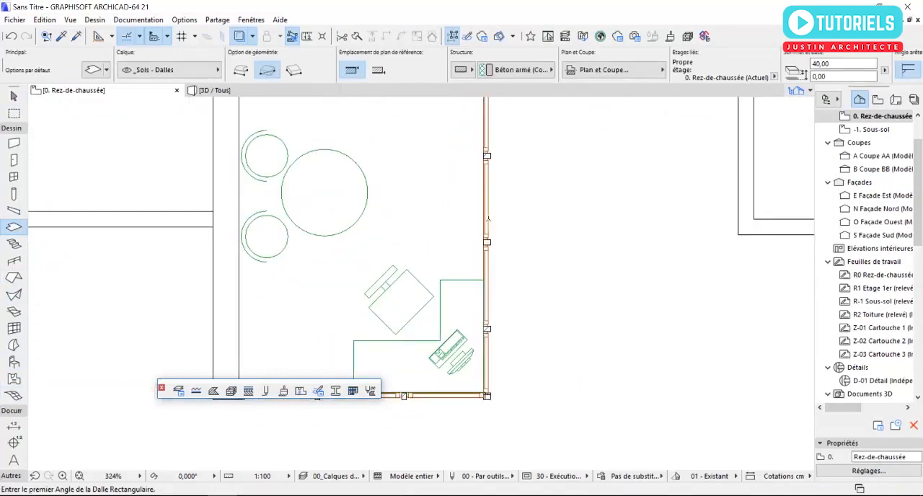
middle_click_drag(498, 272, 516, 373)
scroll(502, 169, "up", 5)
scroll(517, 154, "up", 4)
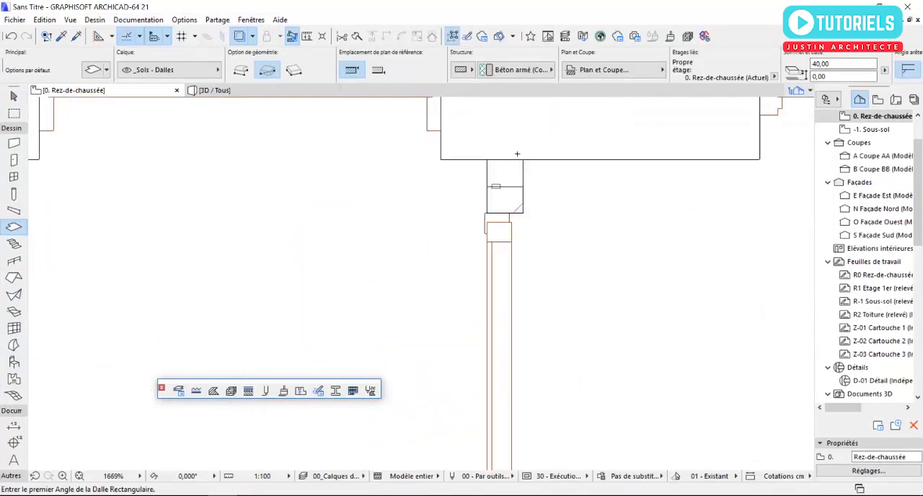
left_click(523, 159)
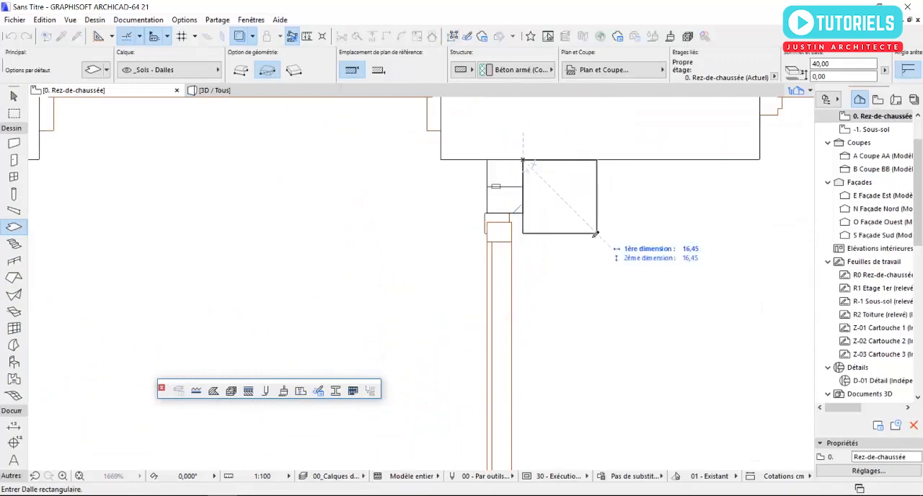
left_click(242, 70)
Step: Trace the slab's inner edge along the outer face of the east and south curtain walls to the west wall's inner corner
scroll(548, 179, "down", 9)
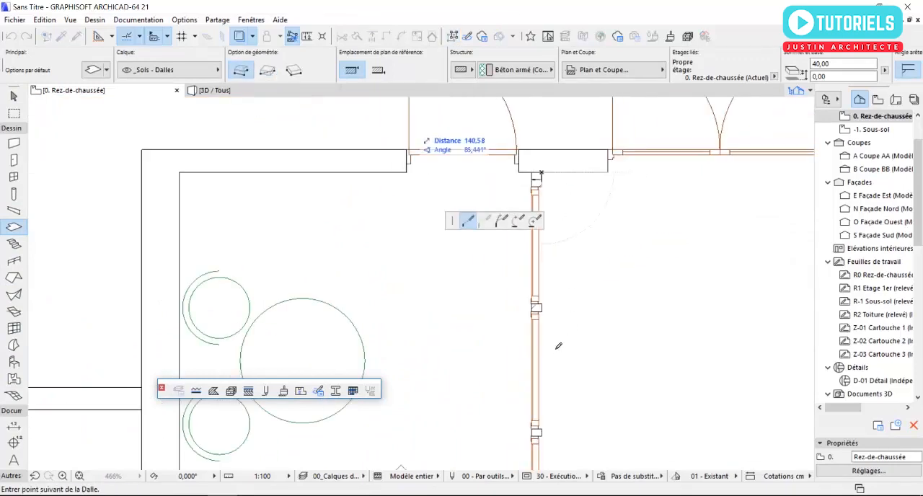
scroll(569, 180, "down", 5)
scroll(557, 384, "up", 5)
scroll(559, 342, "up", 10)
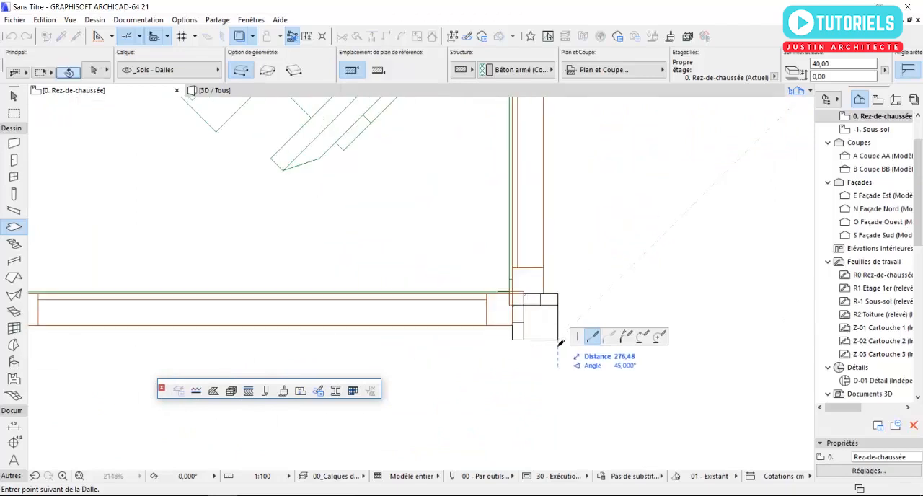
left_click(566, 343)
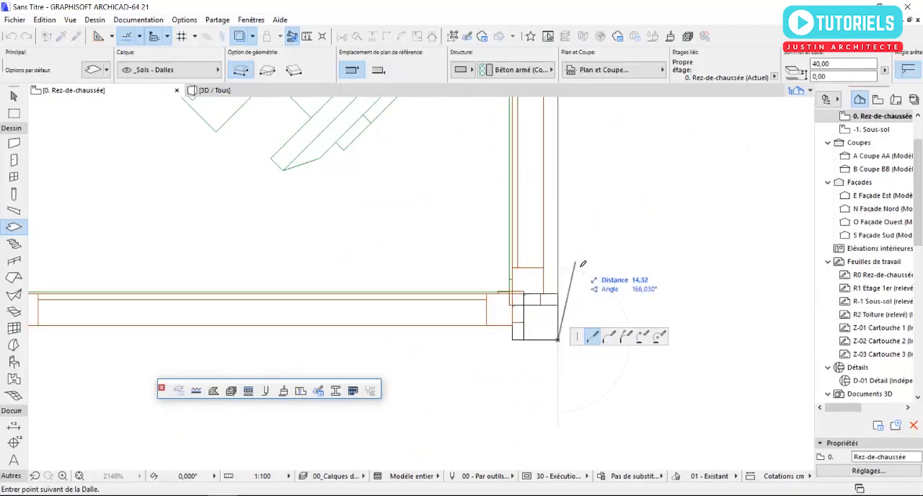
scroll(421, 290, "down", 10)
scroll(226, 285, "up", 10)
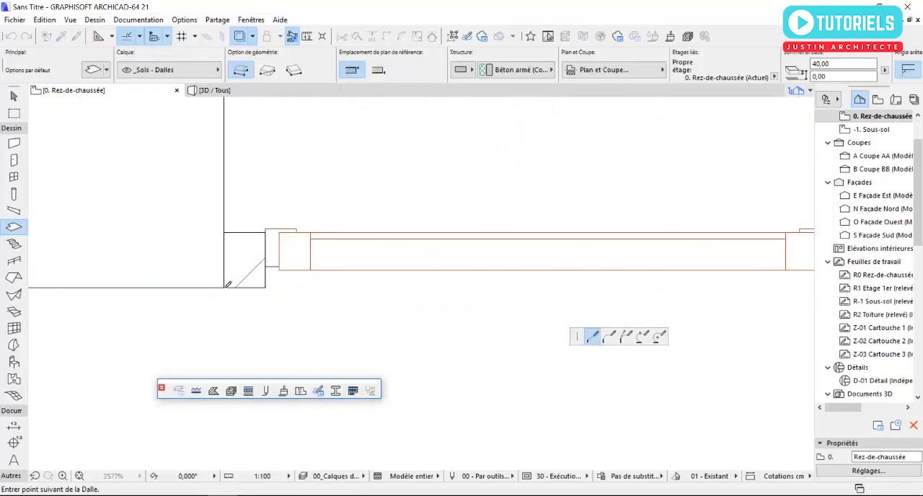
left_click(225, 288)
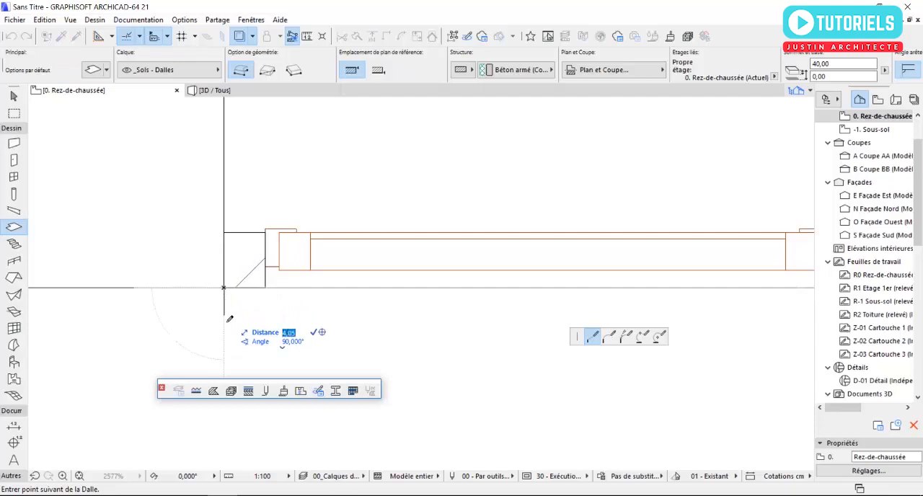
Step: Trace the slab's outer edge parallel to the inner one at 3 cm, back to the north wall, and close the contour
scroll(140, 321, "down", 7)
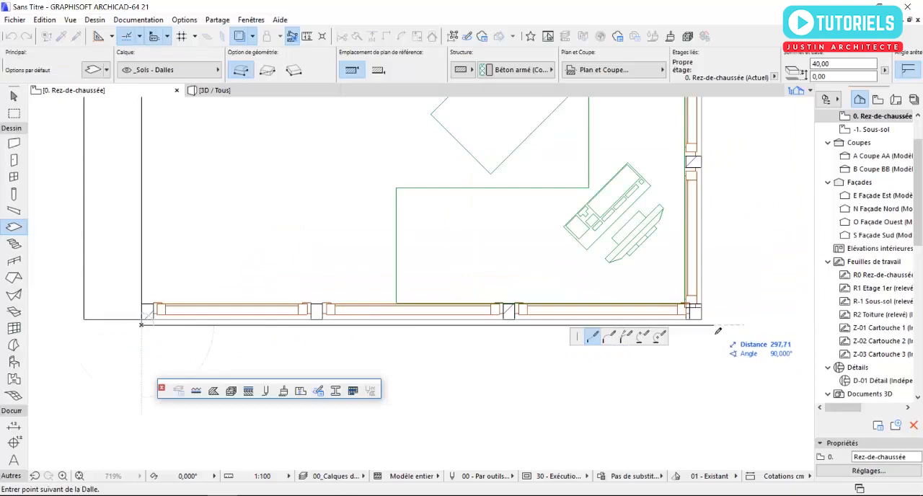
scroll(724, 331, "up", 8)
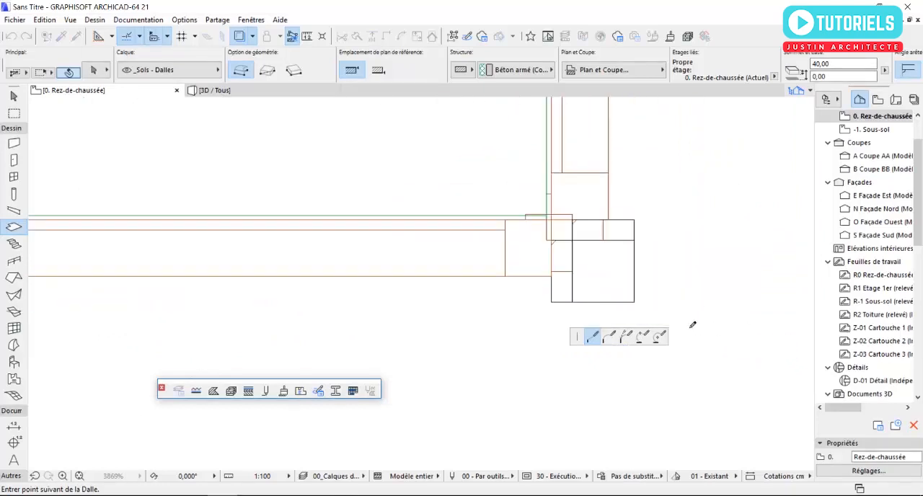
left_click(636, 302)
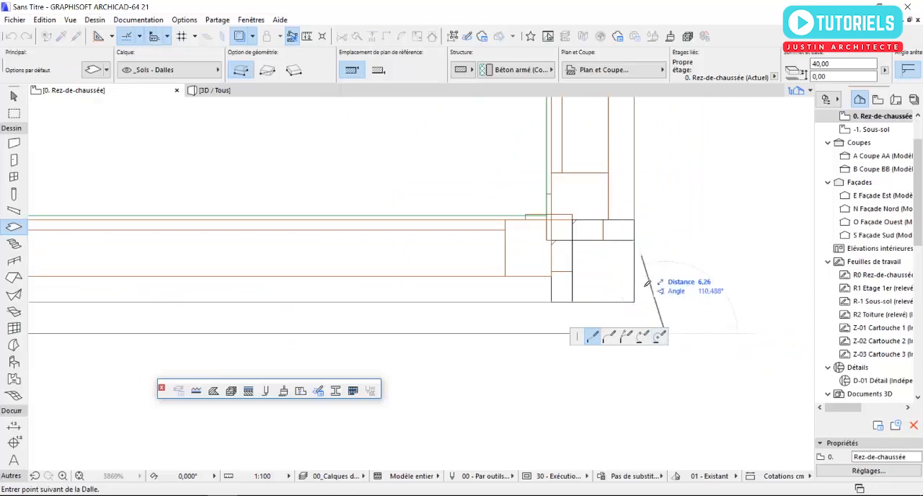
scroll(647, 284, "down", 13)
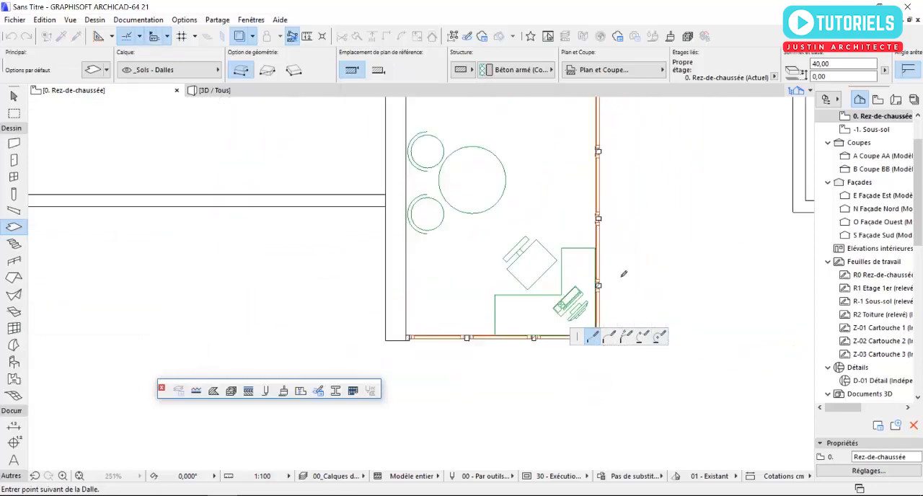
scroll(613, 238, "down", 3)
scroll(593, 324, "up", 10)
scroll(448, 326, "up", 6)
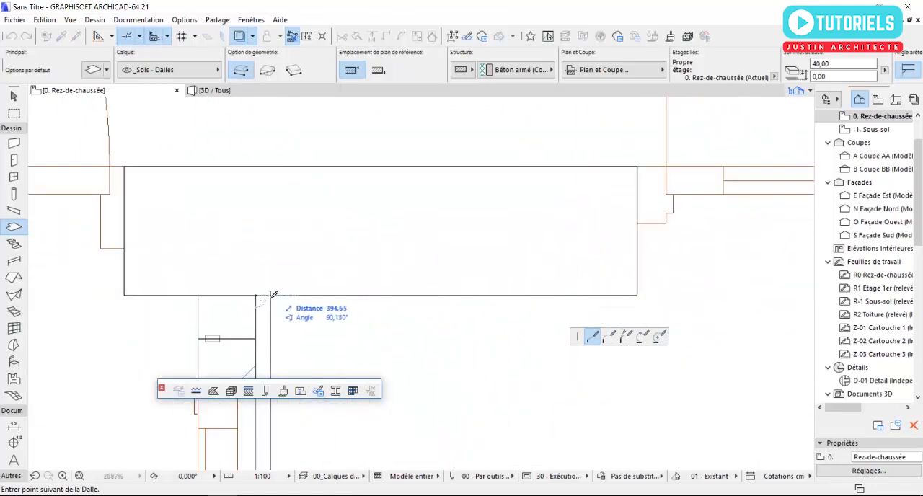
left_click(259, 297)
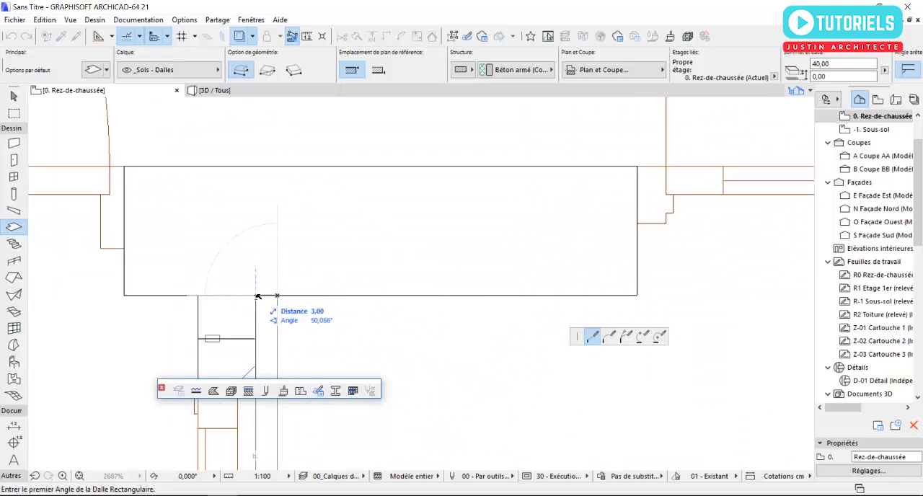
key("Escape")
Step: Set the slab band's thickness to 3 cm and its elevation to 100 cm, and display it in 3D
left_click(275, 319)
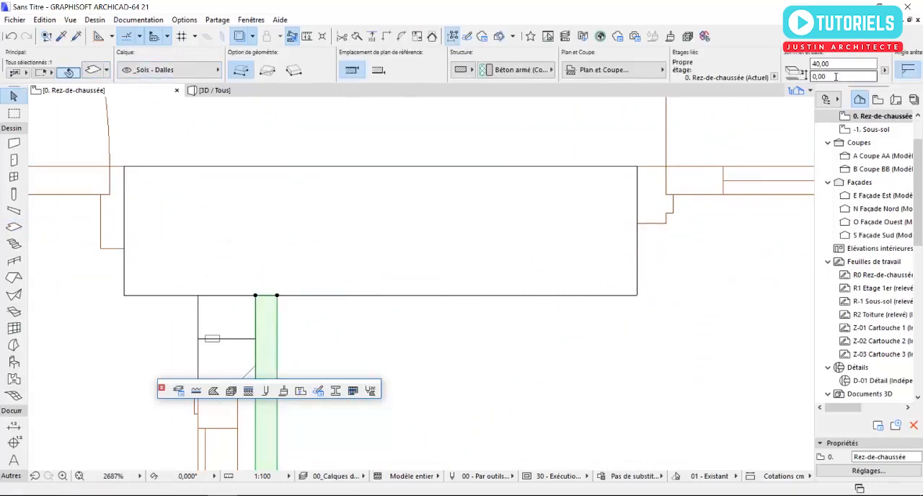
key("ctrl+t")
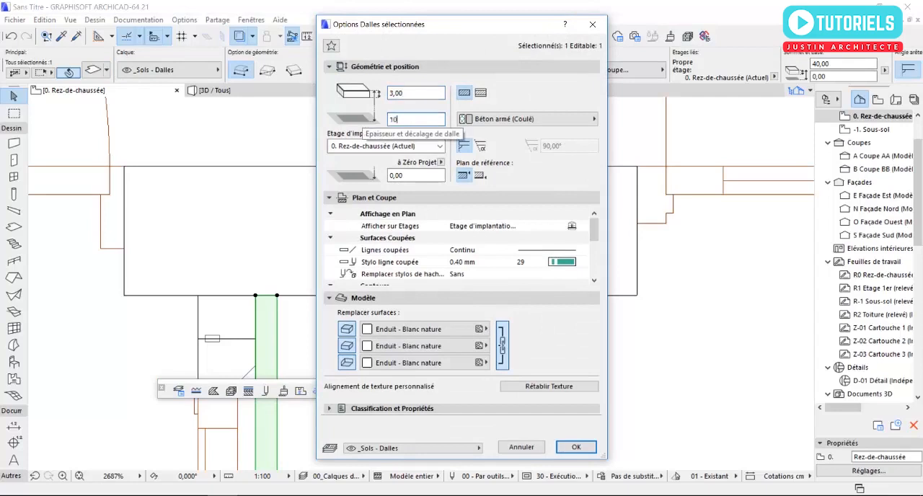
left_click(577, 447)
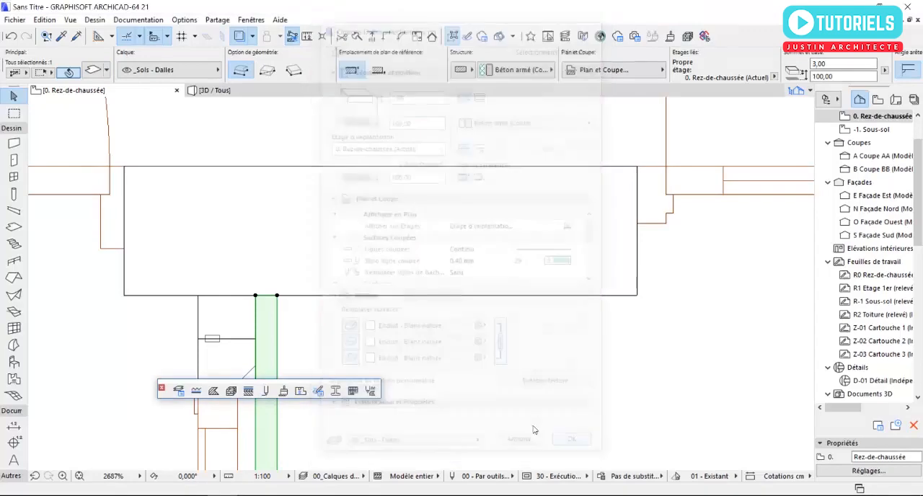
key("F3")
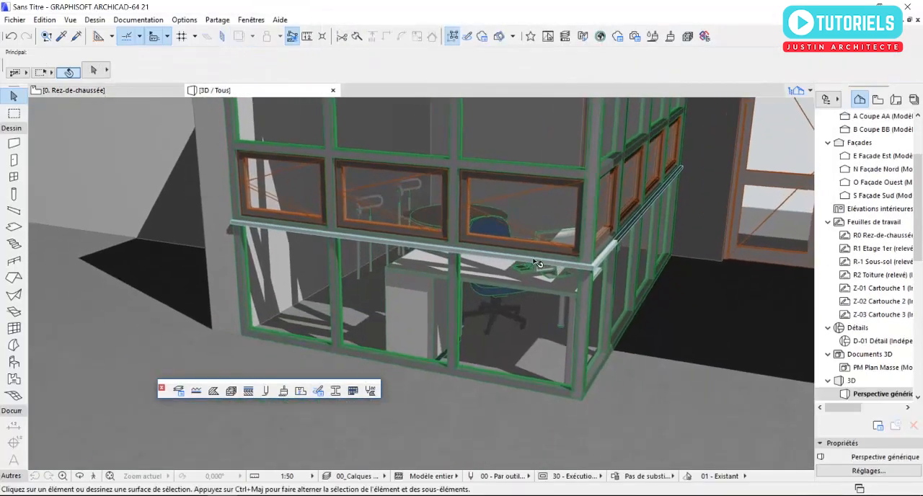
Step: Select the slab band at the curtain wall corner and start duplicating it in elevation with the increment and spread method
middle_click_drag(536, 264, 451, 281, "shift")
scroll(446, 283, "up", 6)
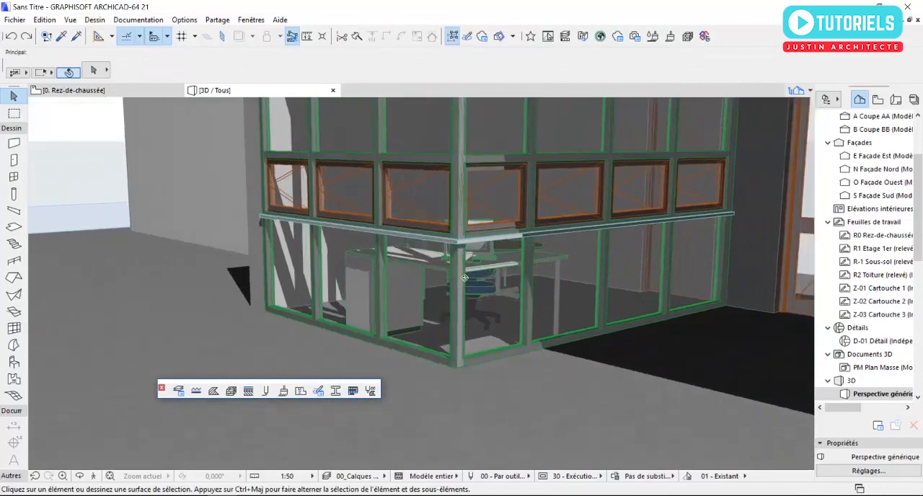
scroll(471, 243, "up", 3)
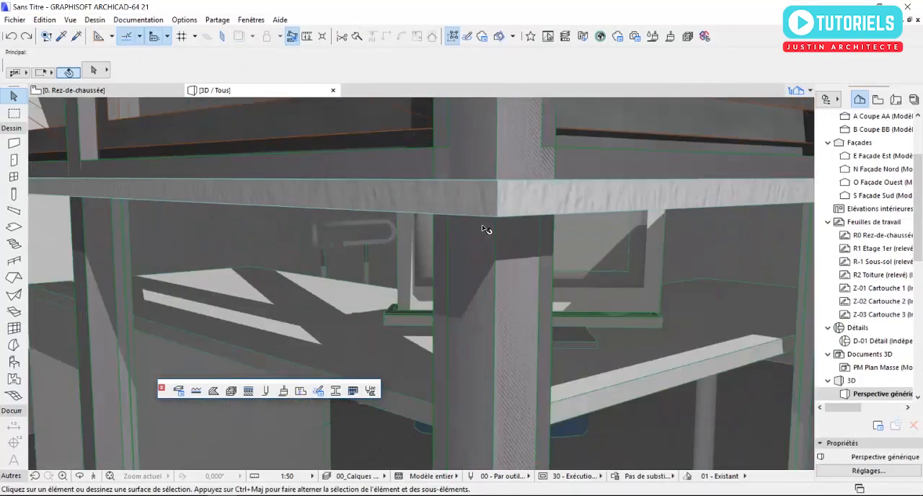
left_click(495, 203)
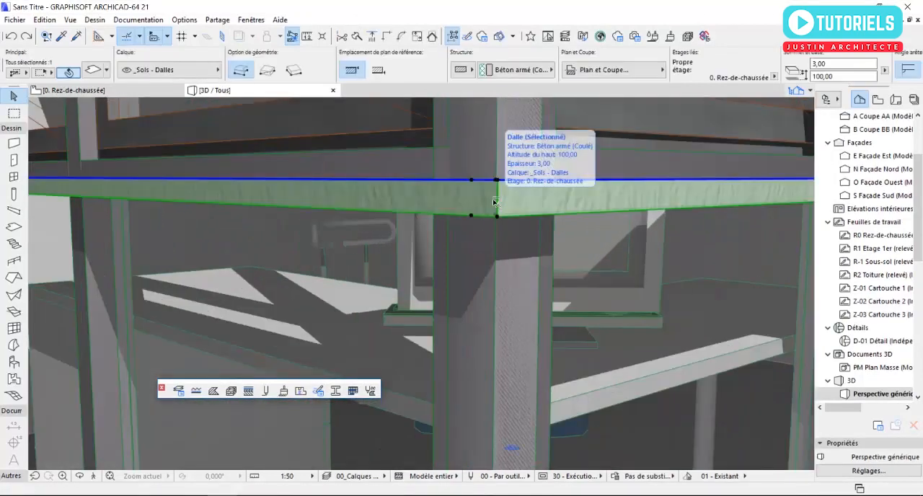
scroll(493, 206, "down", 2)
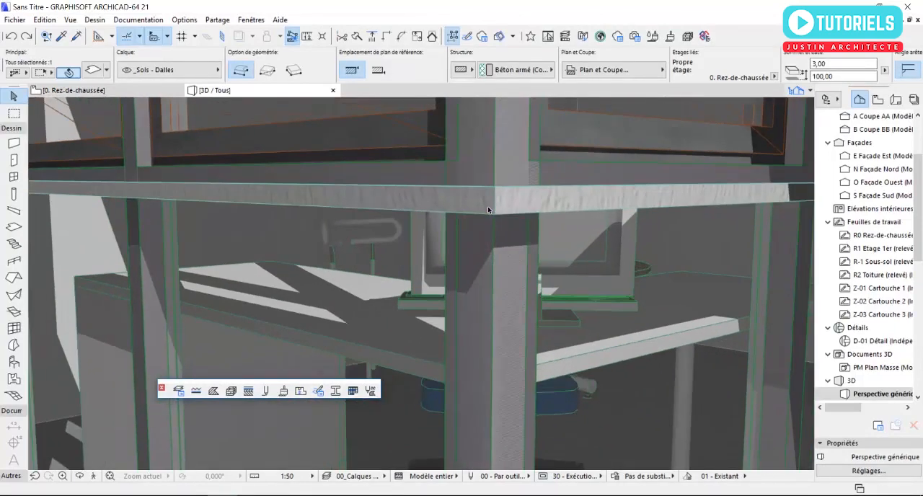
right_click(489, 204)
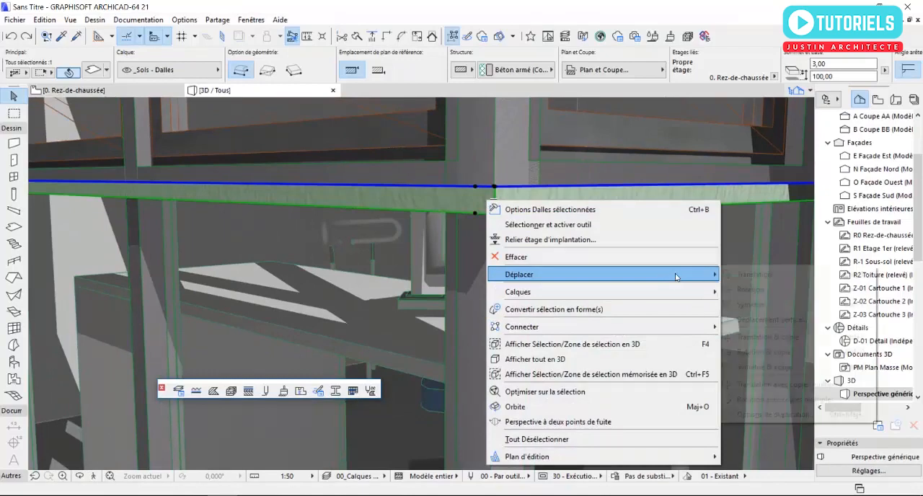
mouse_move(678, 274)
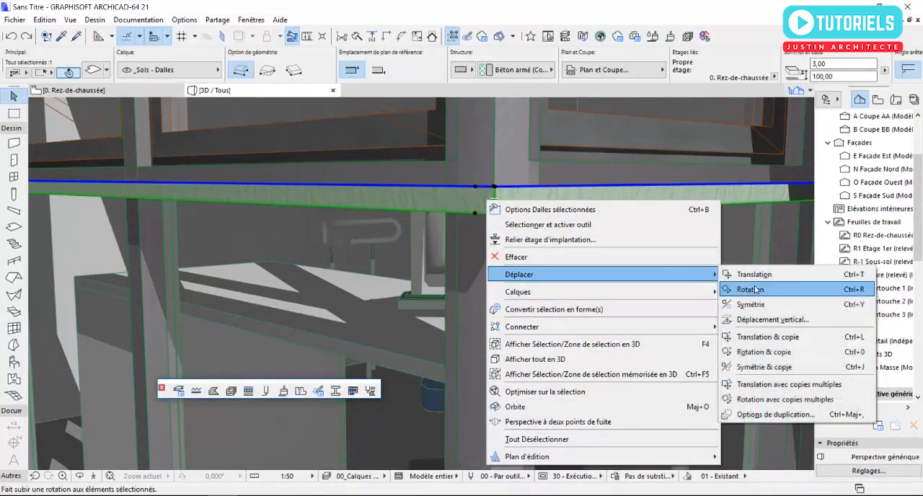
left_click(792, 417)
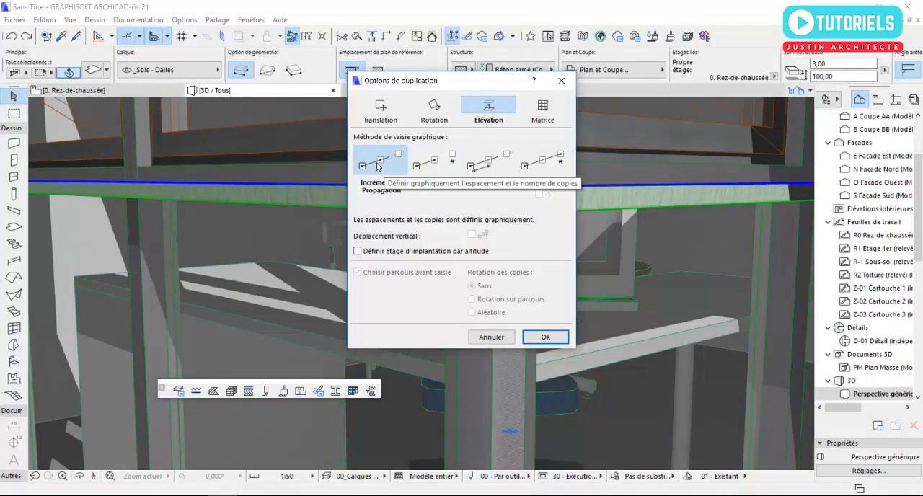
left_click(546, 337)
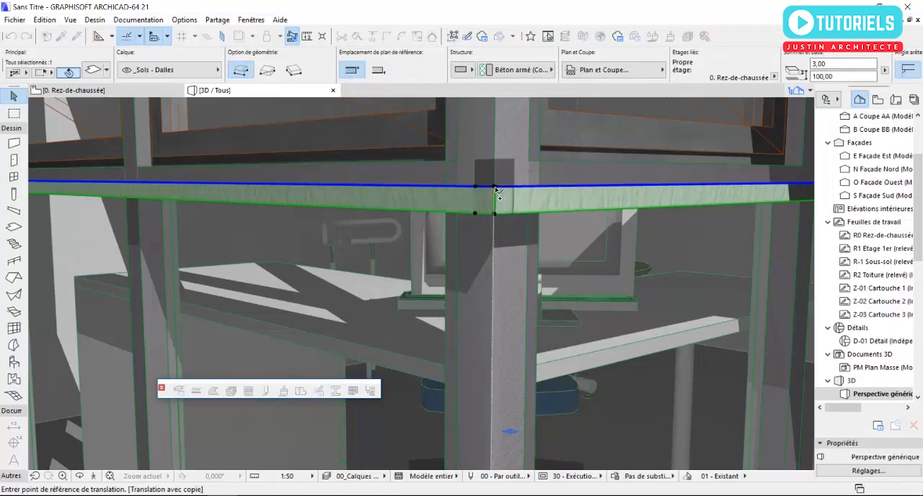
Step: Multiply the slab band downward at 10 cm spacing from its outer corner to the base of the curtain walls
left_click(494, 187)
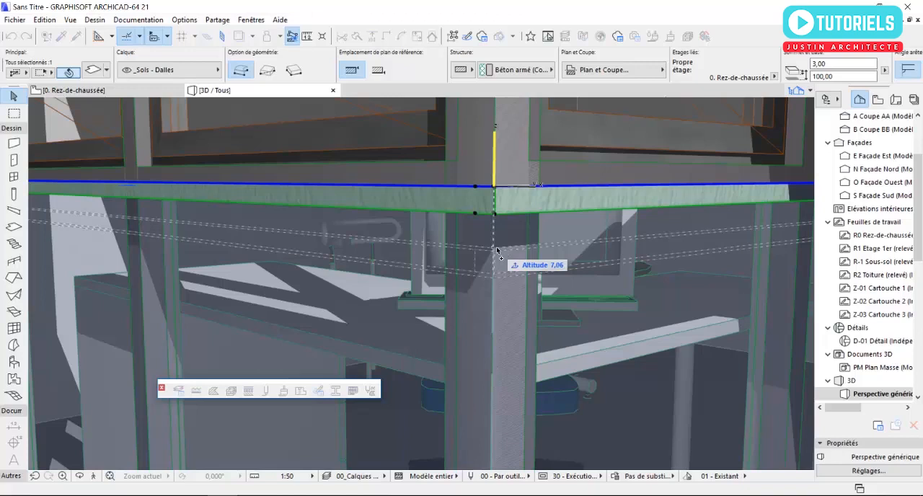
type("1")
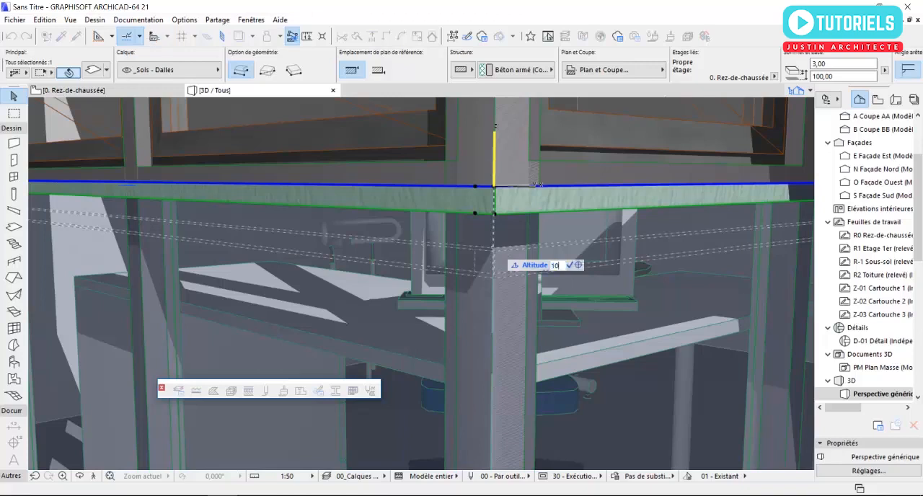
type("0")
key("Return")
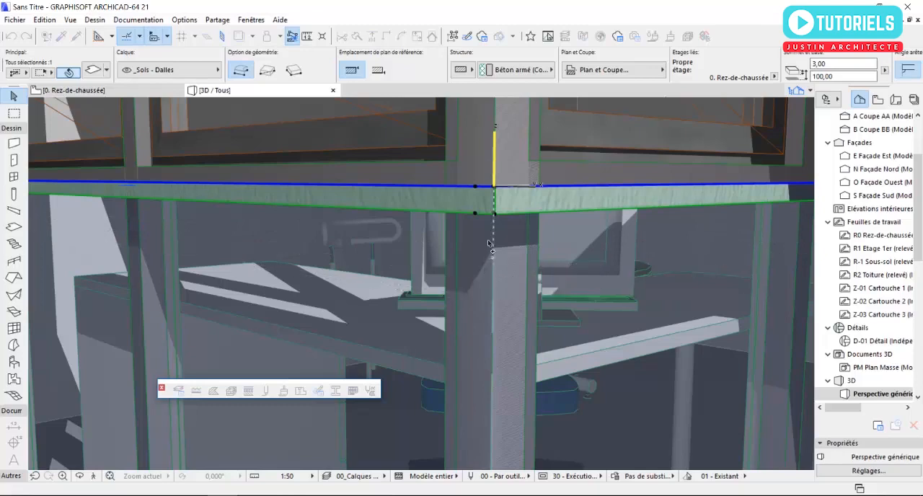
scroll(495, 274, "down", 5)
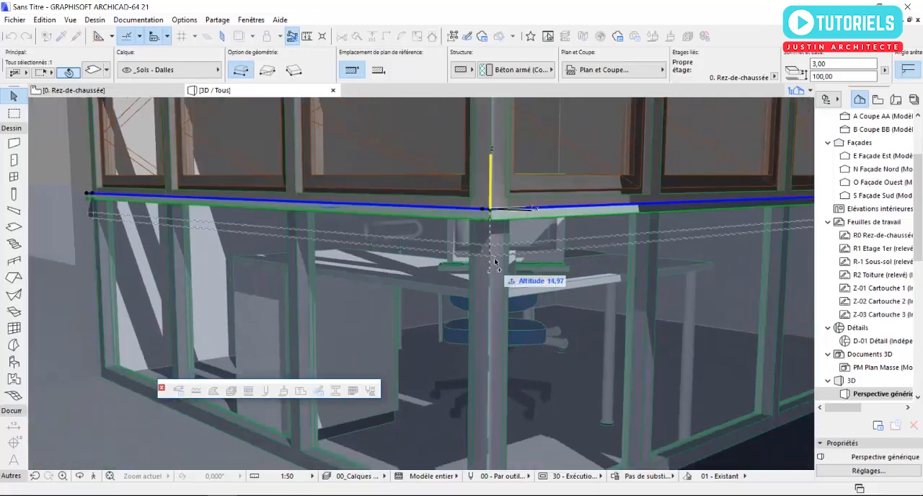
scroll(496, 281, "down", 2)
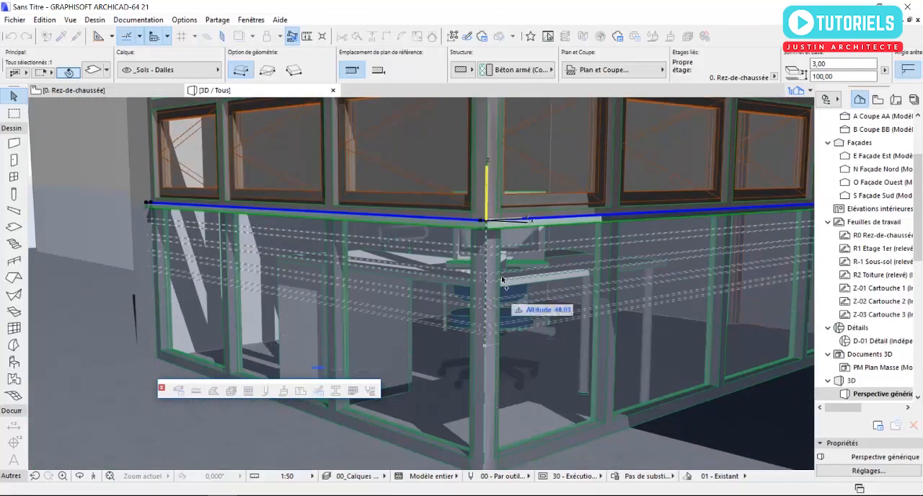
scroll(496, 400, "up", 5)
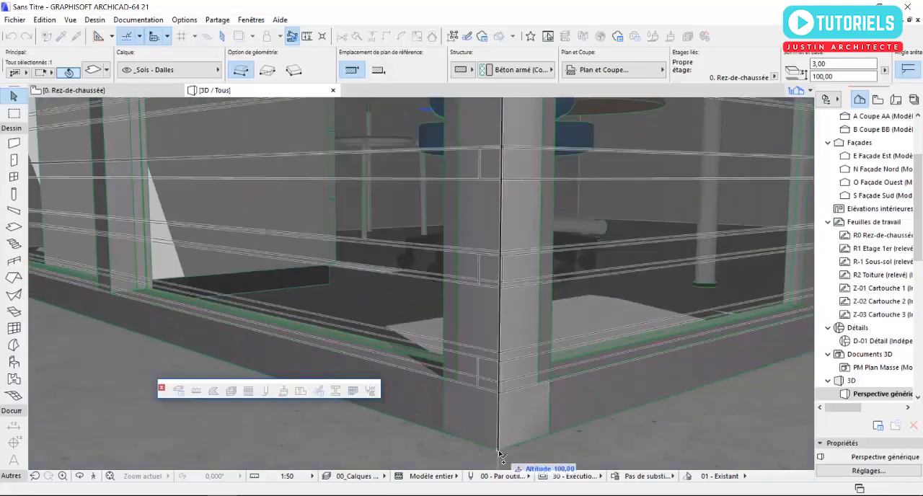
scroll(499, 452, "down", 6)
scroll(466, 380, "down", 1)
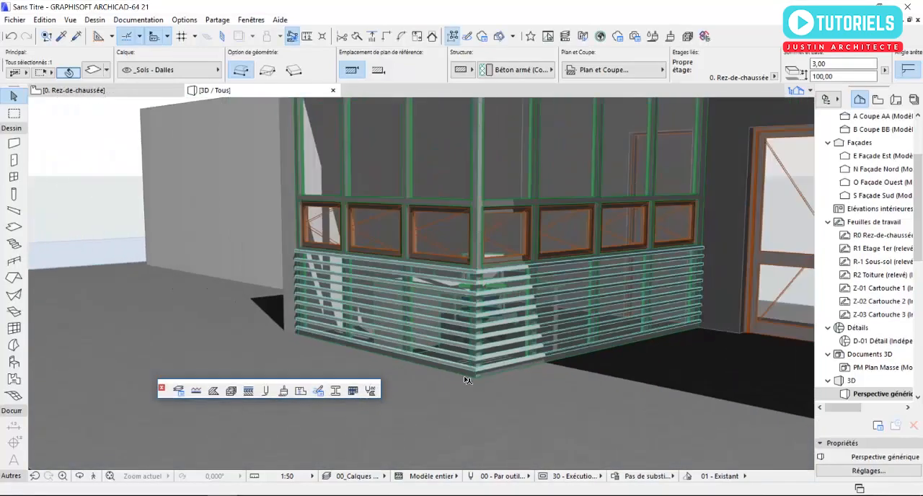
key("Escape")
Step: Select all ten slab bands stacked in front of the glazing below the window row
scroll(333, 284, "down", 1)
scroll(416, 300, "up", 4)
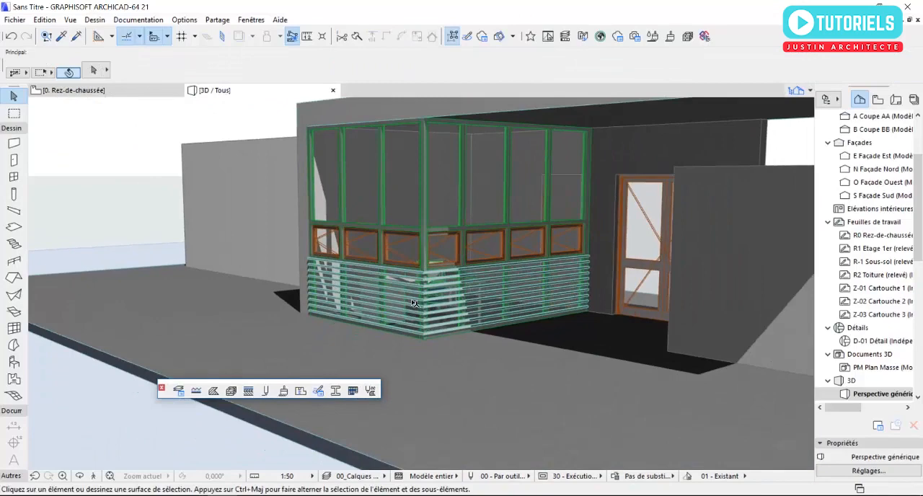
scroll(416, 300, "up", 3)
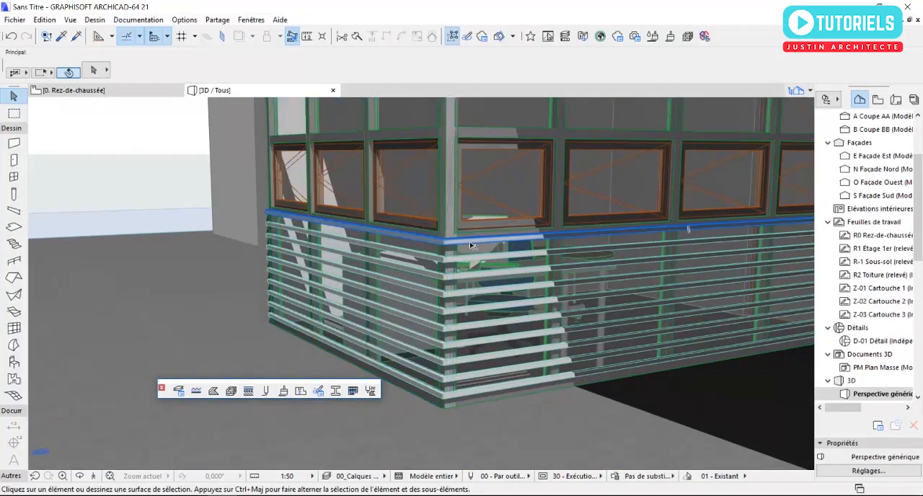
left_click(469, 254)
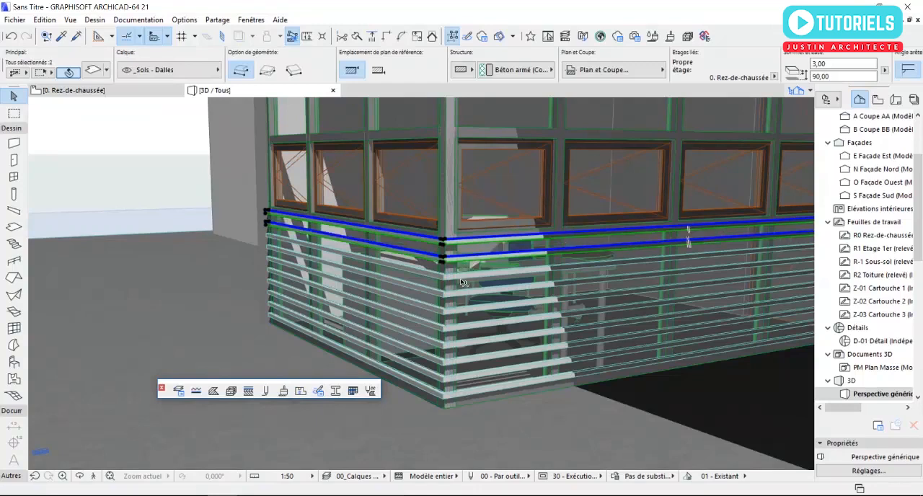
left_click(462, 281, "shift")
left_click(462, 295, "shift")
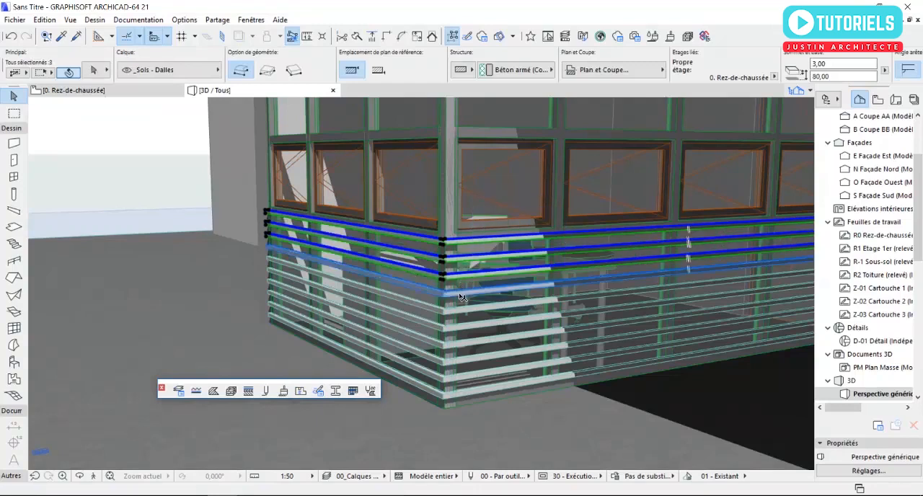
left_click(466, 308, "shift")
left_click(469, 329, "shift")
left_click(473, 356, "shift")
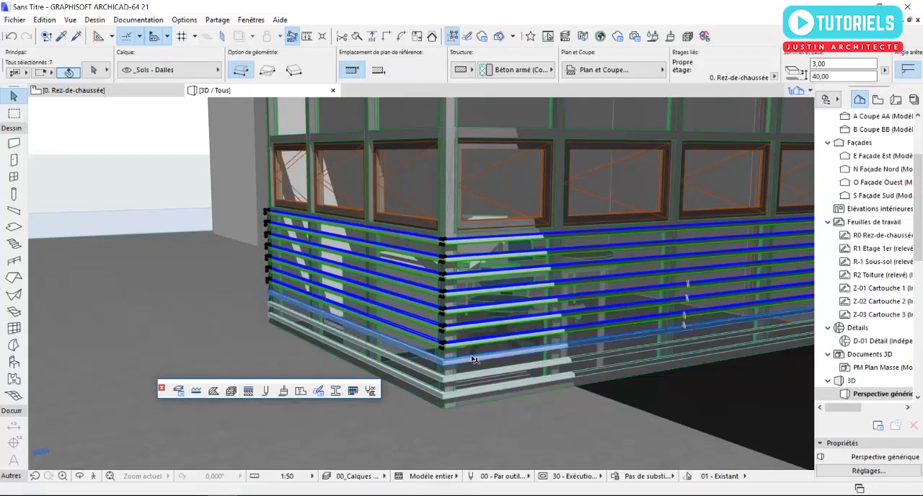
left_click(475, 377, "shift")
left_click(471, 394, "shift")
left_click(470, 395, "shift")
Step: Copy the selected slab bands about 162 cm upward from the curtain wall's base corner, so they start just above the window row
right_click(471, 396)
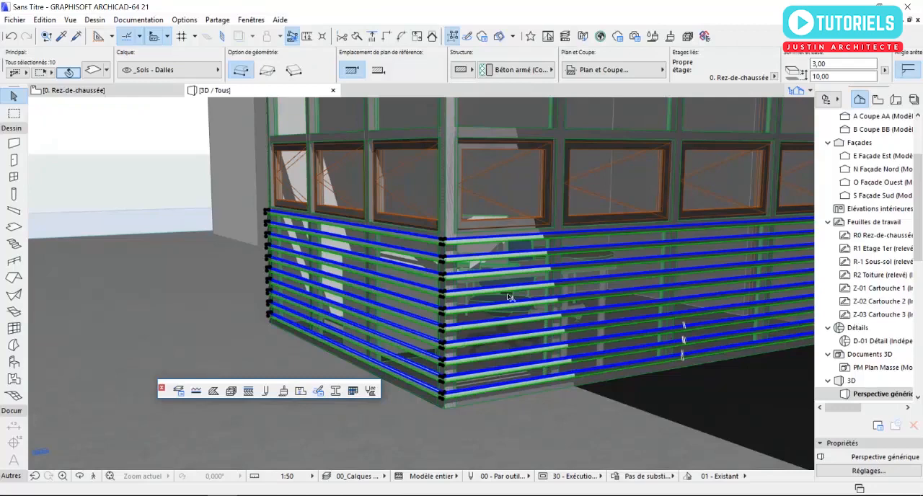
mouse_move(650, 202)
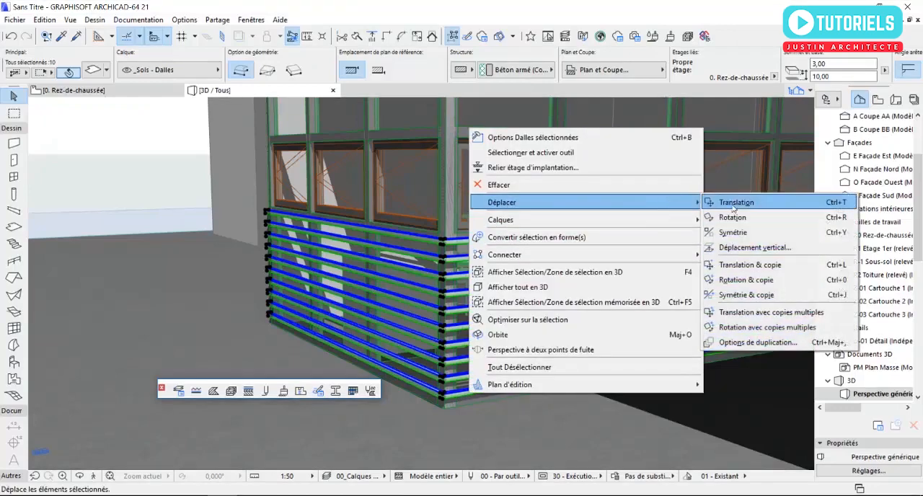
left_click(743, 265)
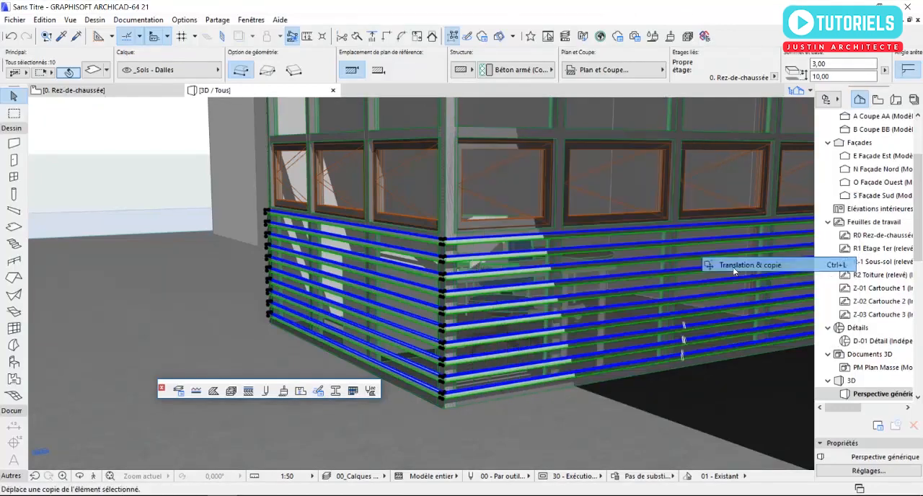
scroll(445, 402, "up", 4)
left_click(445, 406)
scroll(446, 409, "down", 5)
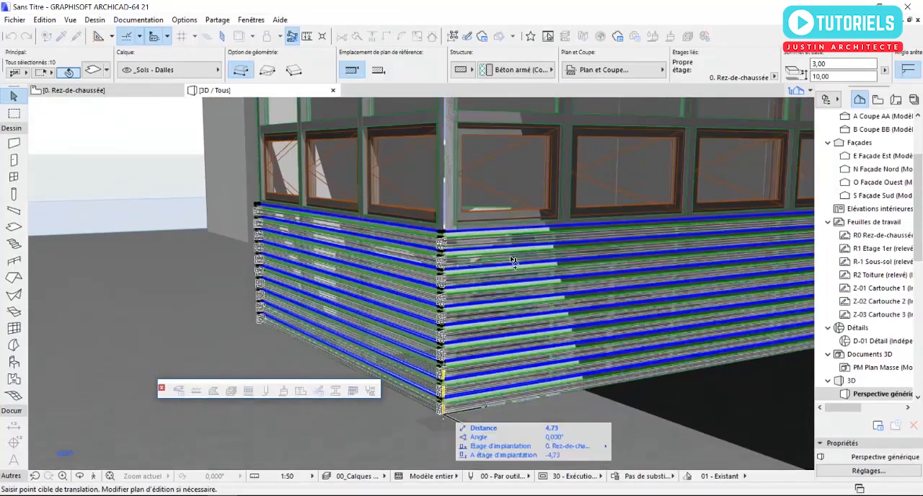
middle_click_drag(466, 383, 463, 451)
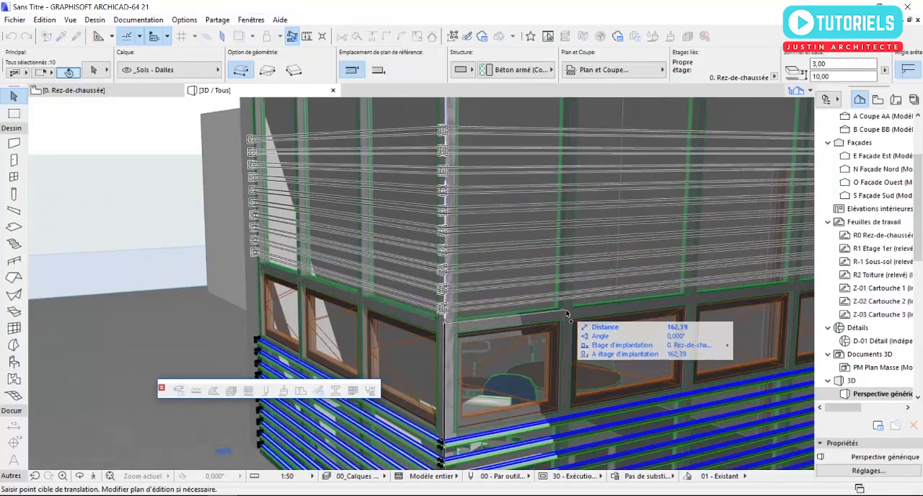
left_click(566, 317)
scroll(566, 317, "down", 5)
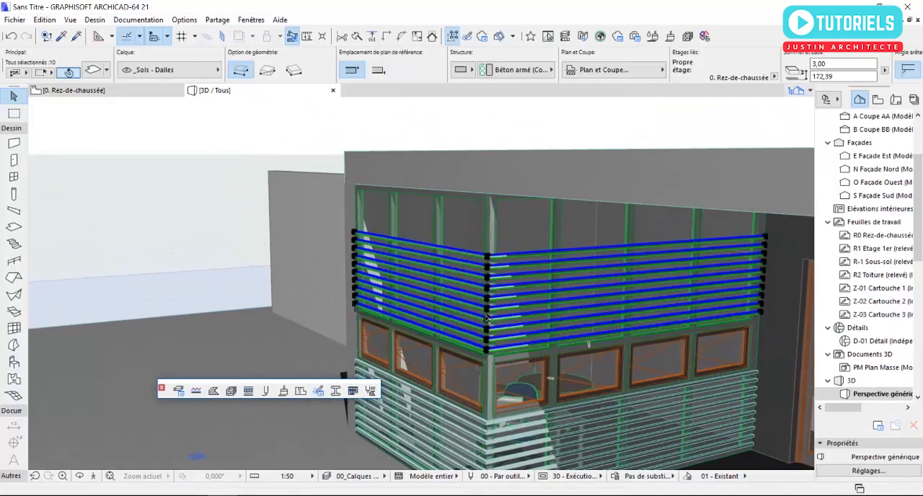
Step: Copy the five topmost slab bands upward along the corner to cover the remaining glazing below the roof slab
scroll(484, 286, "up", 5)
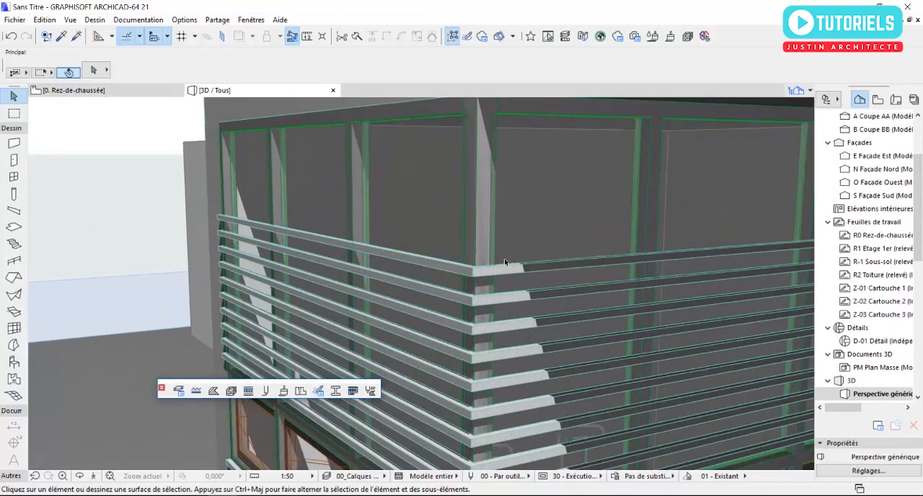
left_click(508, 271)
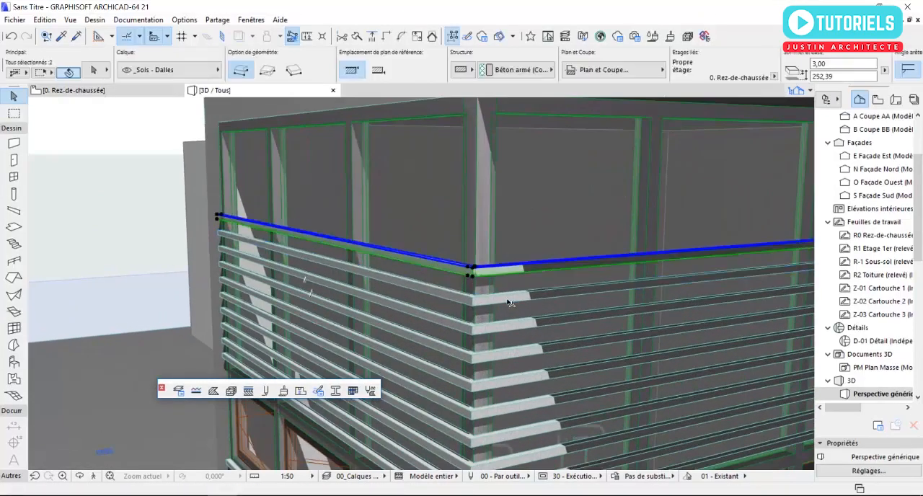
left_click(509, 325, "shift")
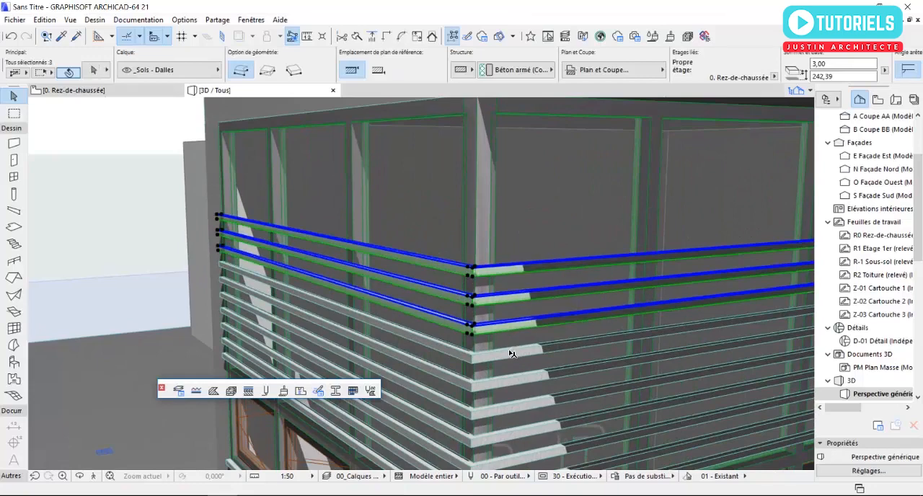
left_click(511, 355, "shift")
left_click(529, 381, "shift")
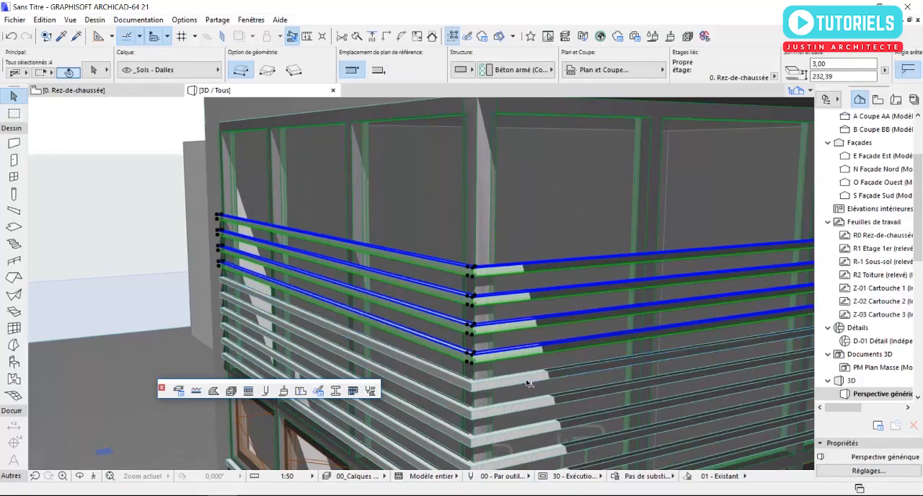
right_click(527, 380)
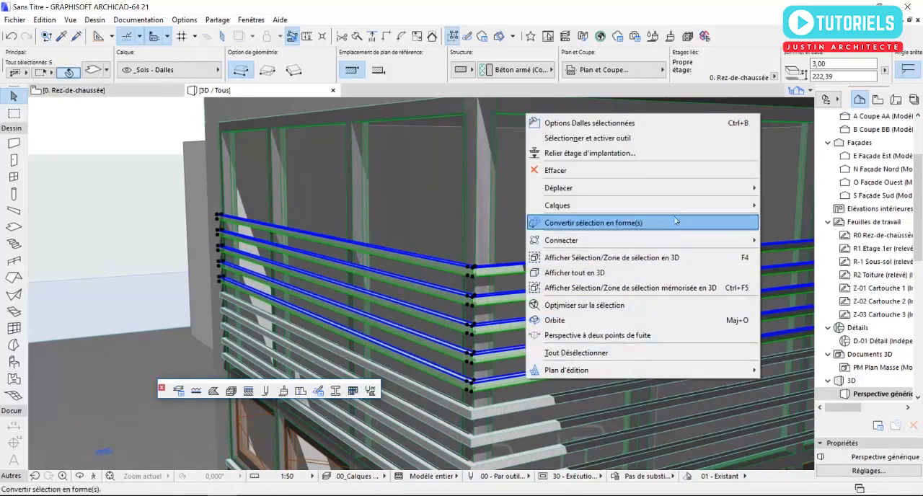
mouse_move(679, 193)
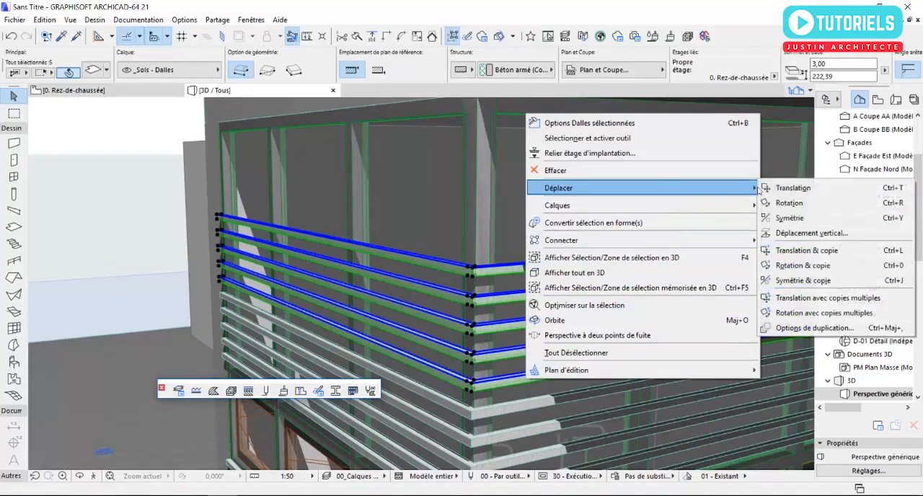
left_click(800, 249)
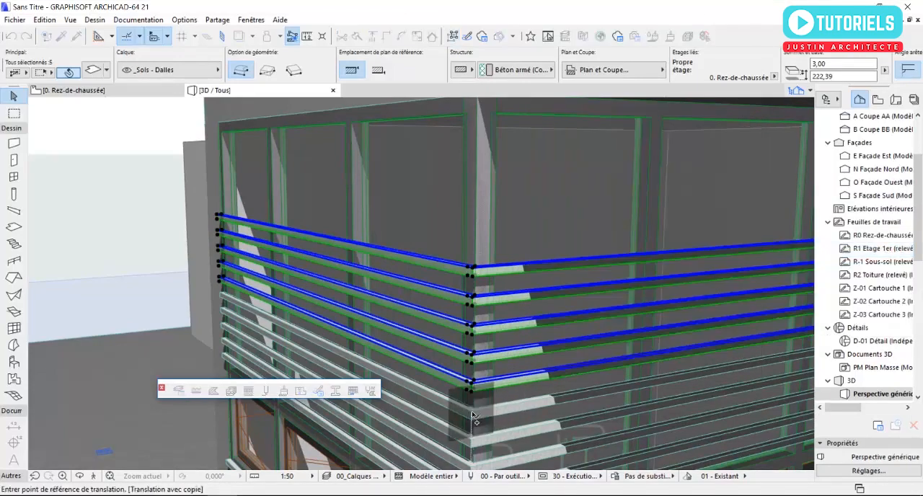
left_click(473, 413)
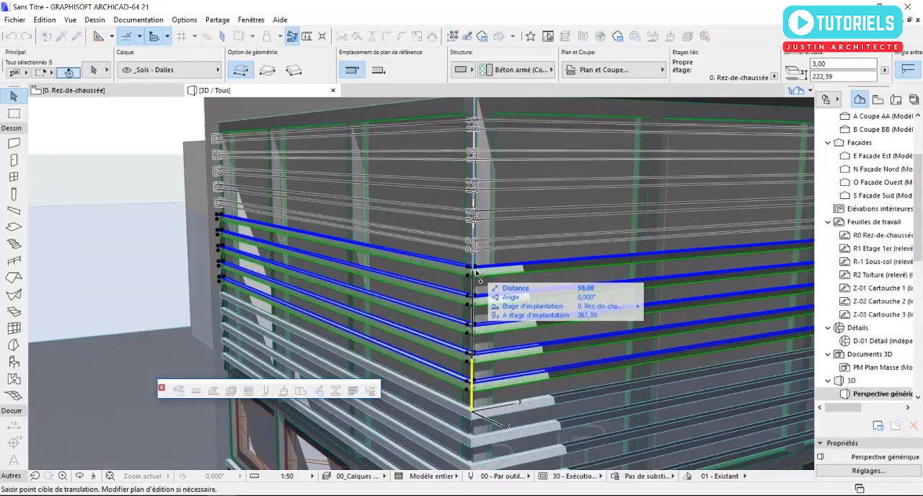
left_click(476, 272)
scroll(472, 287, "down", 3)
key("Escape")
Step: Examine the slatted curtain walls, window row and entrance of the building from several angles in 3D
scroll(419, 220, "up", 2)
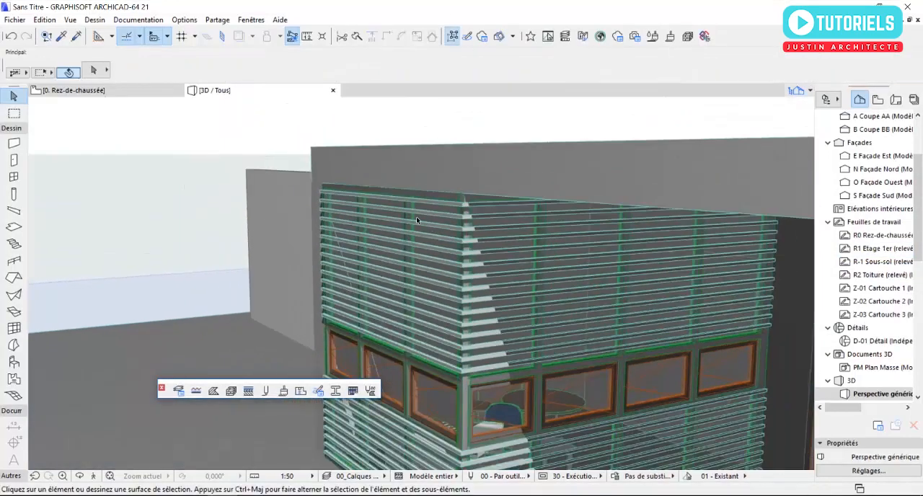
scroll(390, 225, "down", 3)
middle_click_drag(344, 267, 519, 259, "shift")
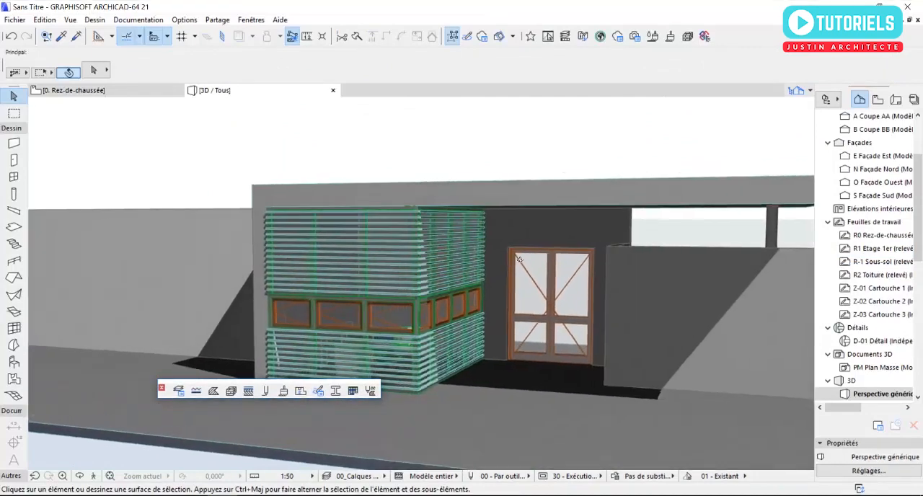
scroll(346, 298, "up", 5)
middle_click_drag(346, 298, 274, 305, "shift")
middle_click_drag(423, 301, 468, 310, "shift")
scroll(494, 299, "down", 4)
scroll(493, 299, "up", 2)
middle_click_drag(330, 322, 443, 309)
scroll(495, 289, "up", 1)
middle_click_drag(495, 290, 422, 298)
scroll(421, 298, "up", 3)
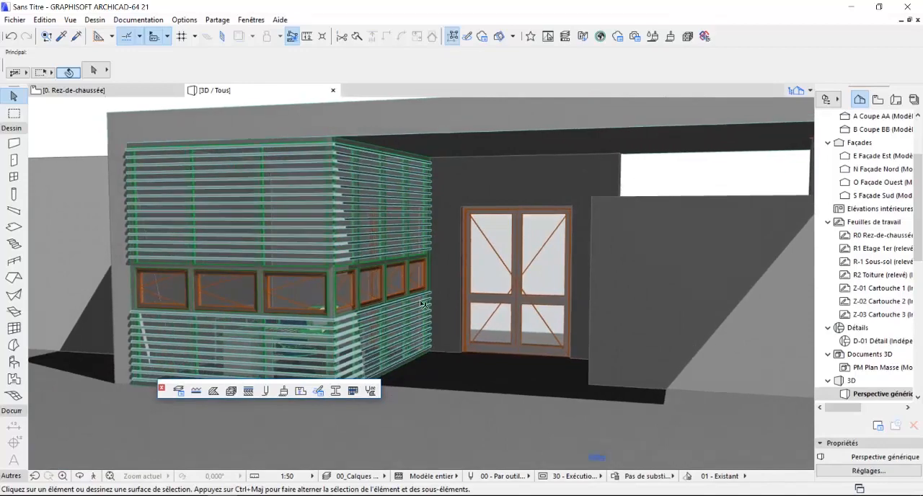
scroll(423, 305, "down", 3)
middle_click_drag(424, 306, 358, 295, "shift")
scroll(264, 271, "up", 1)
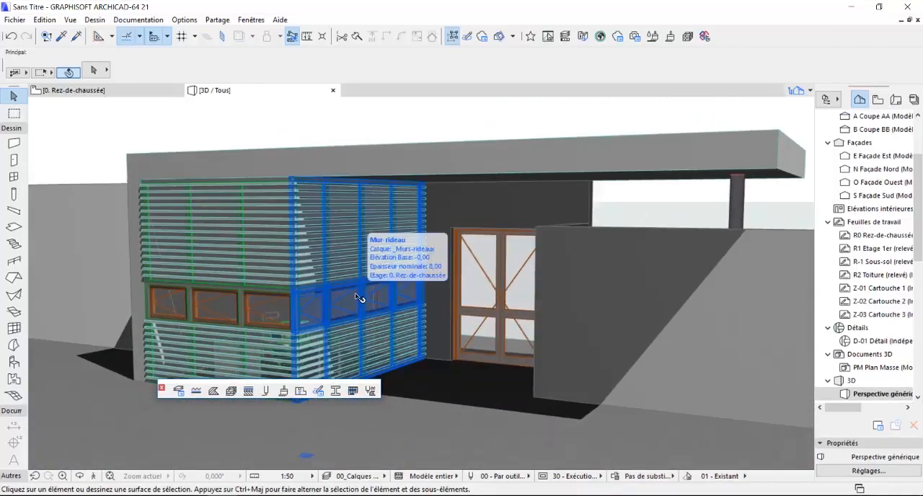